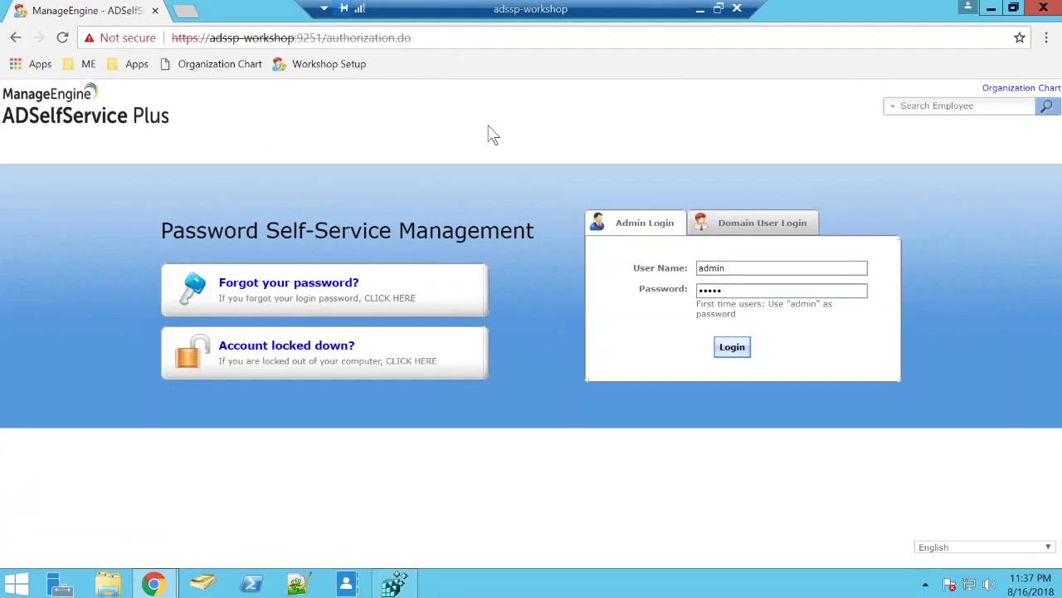
Sign in to the admin console and open the sspworkshop.com domain's configuration area
click(734, 353)
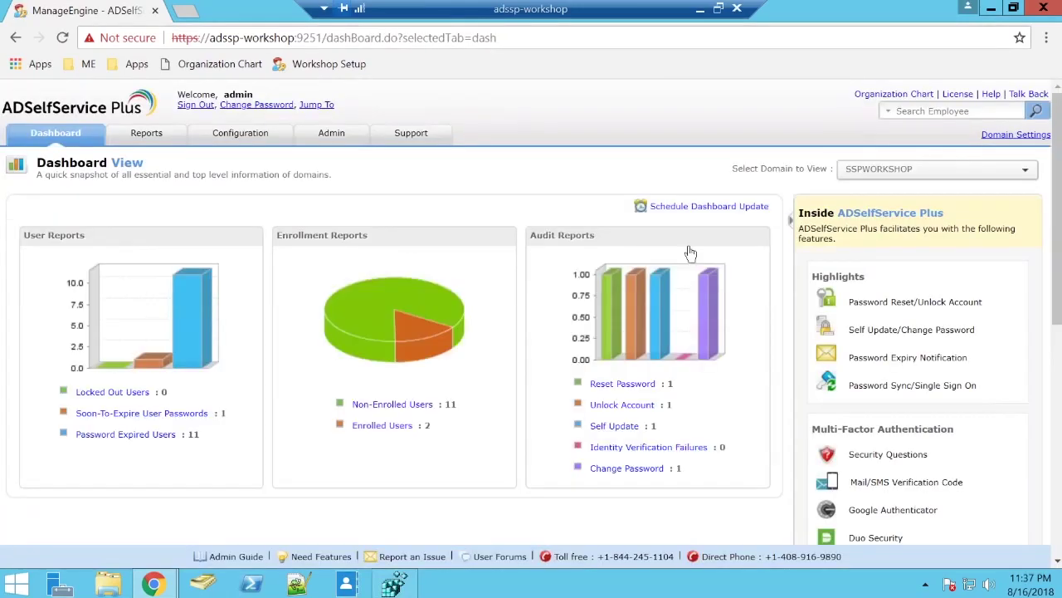
click(990, 139)
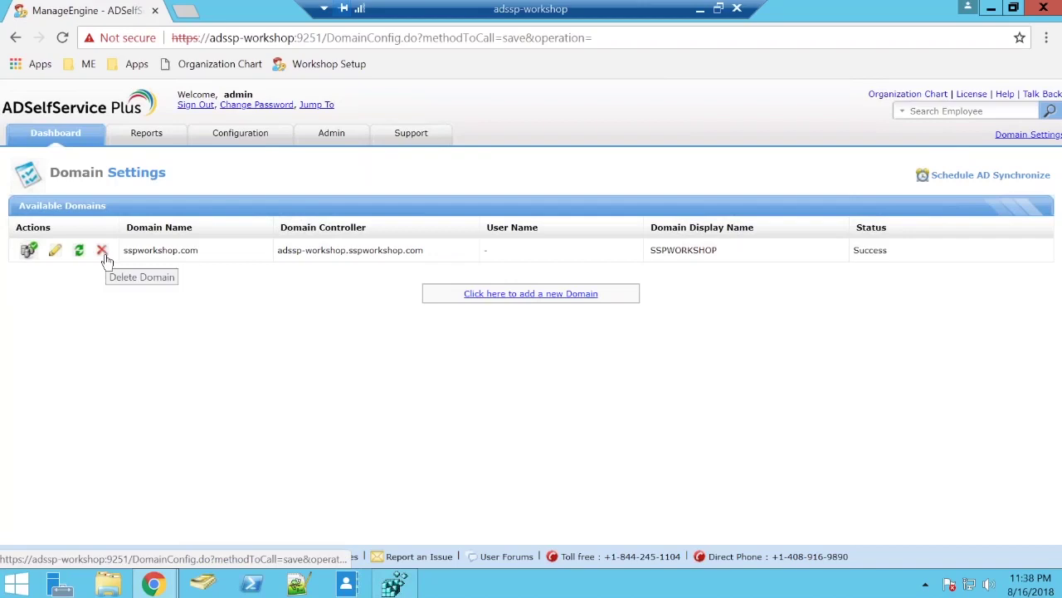
click(249, 134)
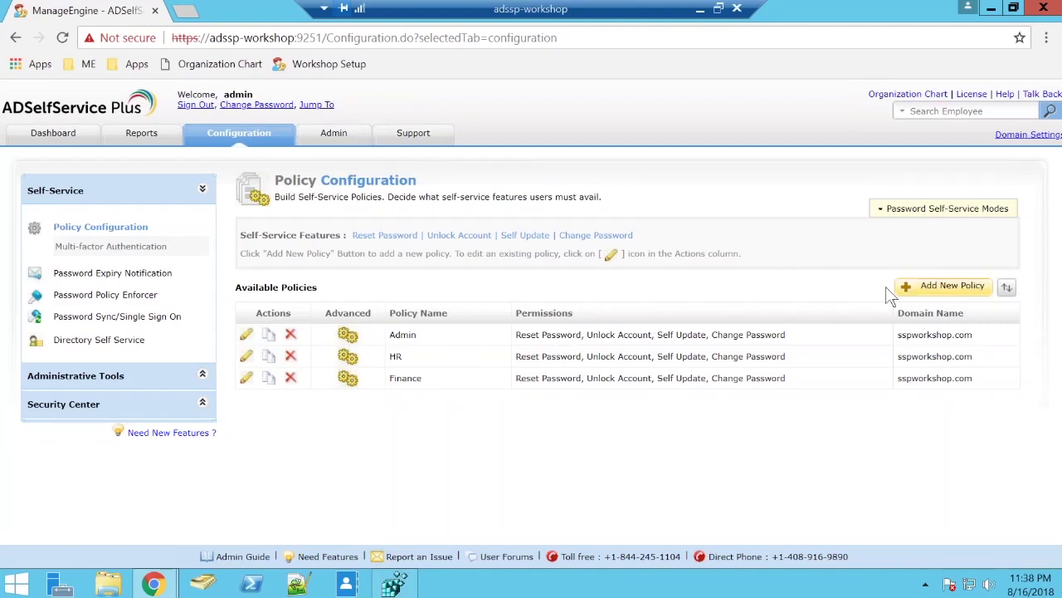
Start a new policy and browse the OU/group picker's Groups and domain lists without choosing any
click(927, 297)
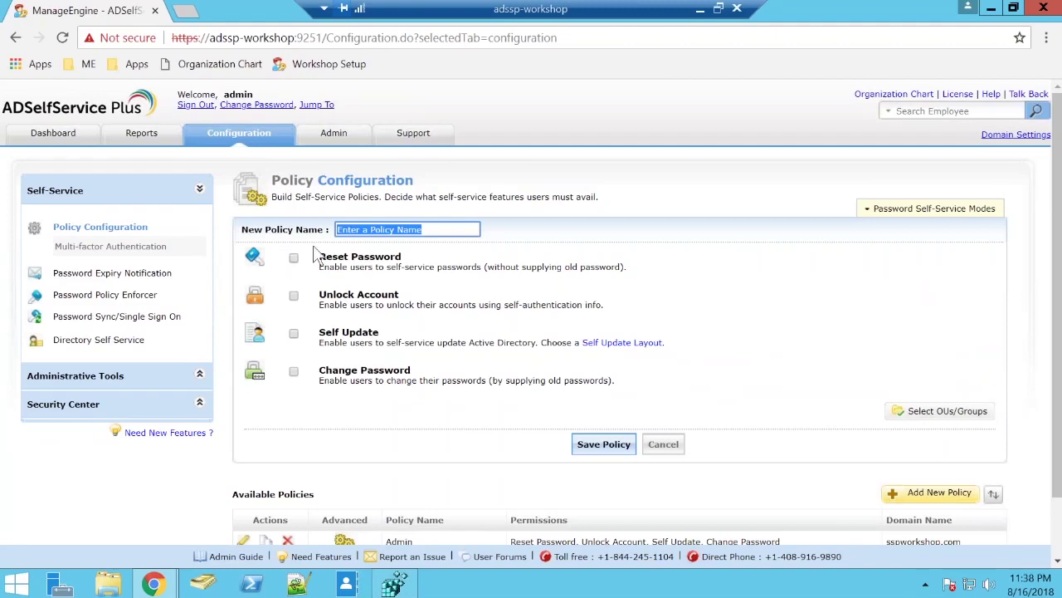
click(966, 420)
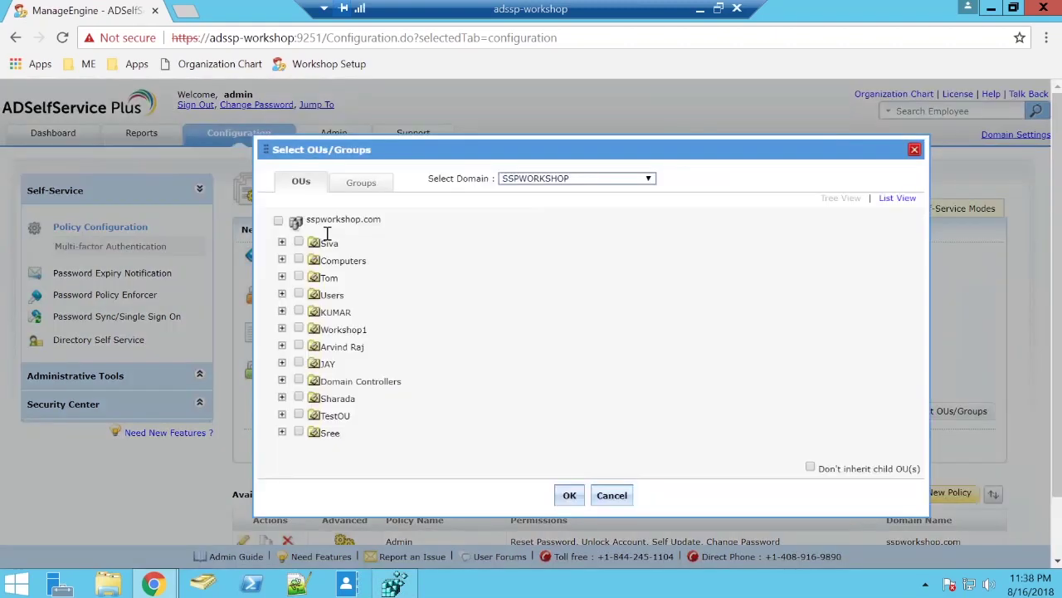
click(370, 177)
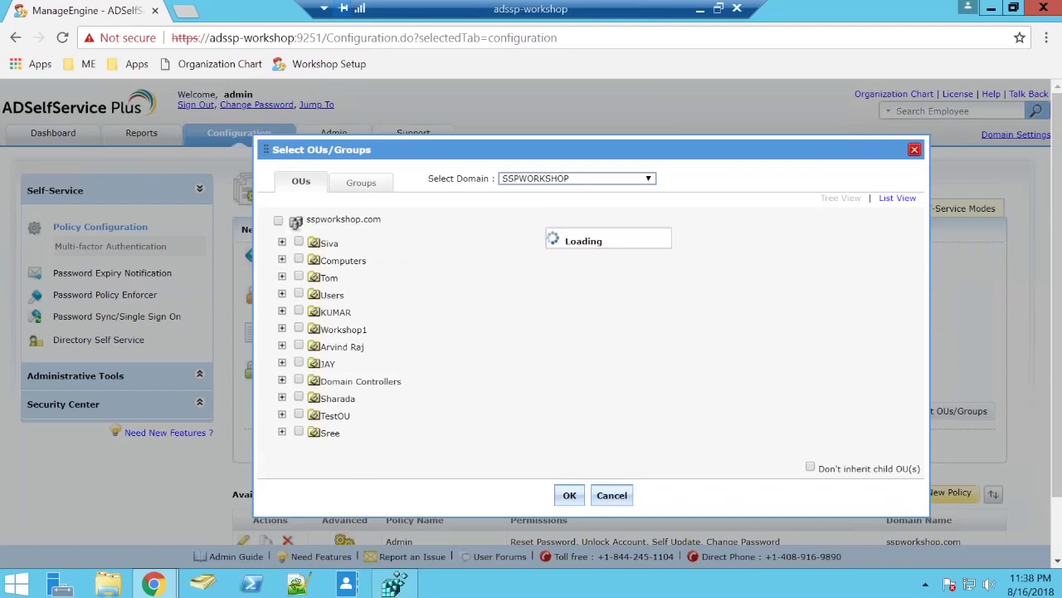
click(583, 177)
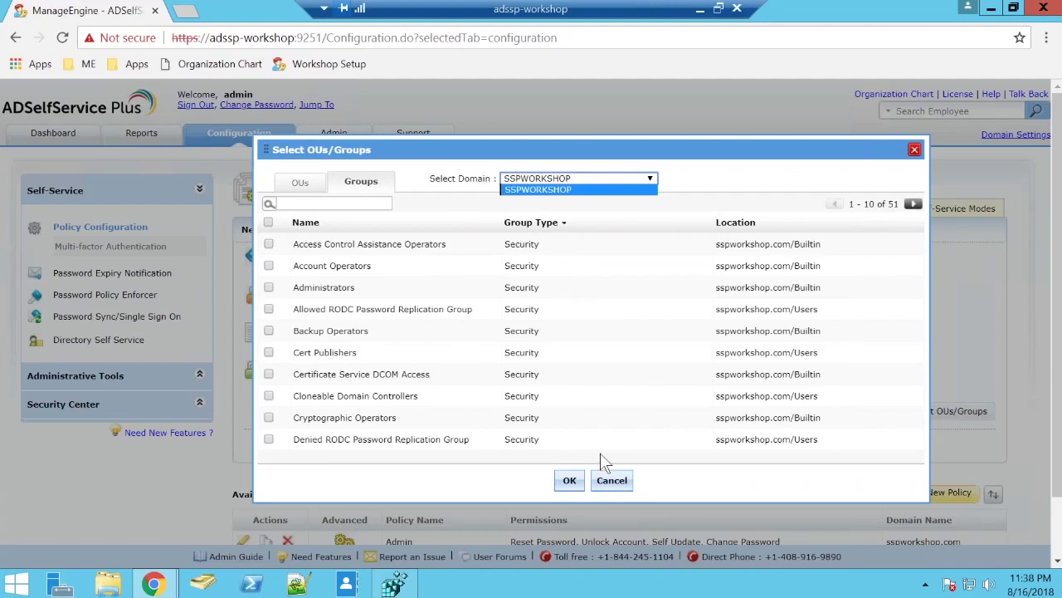
click(611, 480)
click(611, 481)
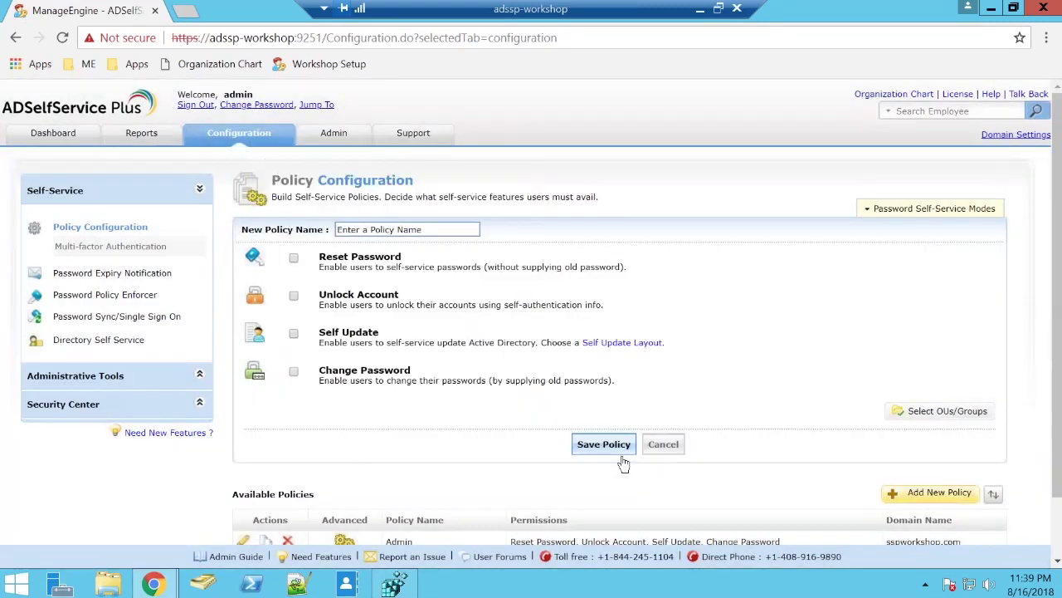
Discard the unfinished new policy and expand the Sharada OU in Active Directory Users and Computers
click(662, 376)
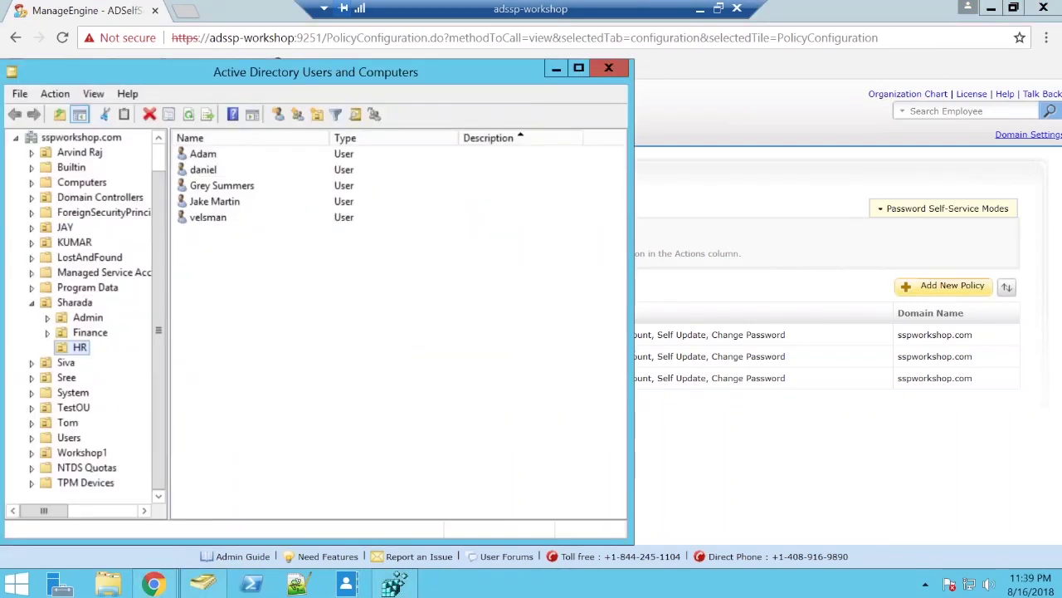
drag(470, 75, 542, 69)
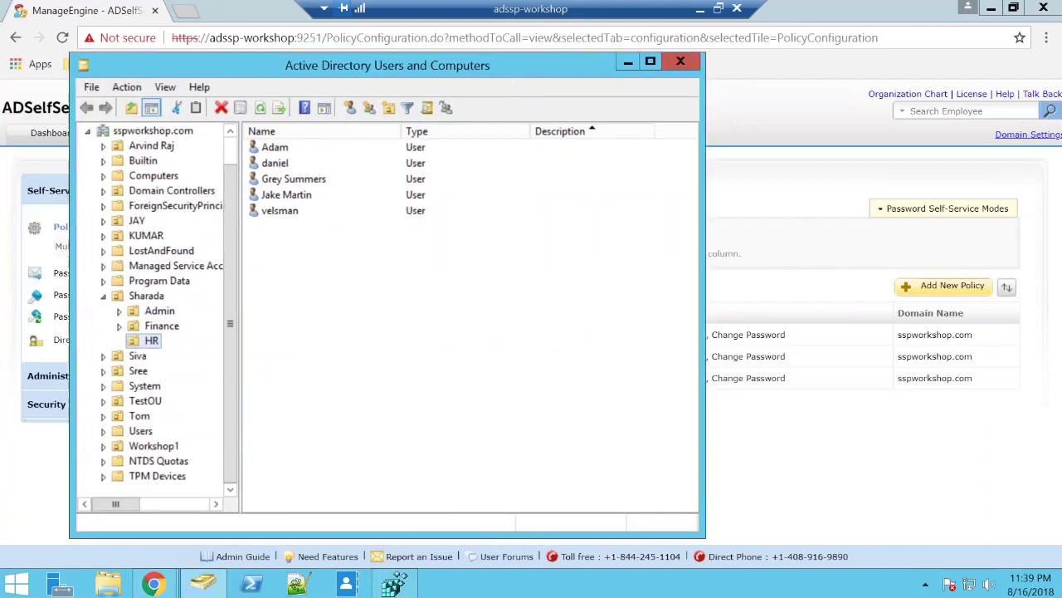
click(143, 296)
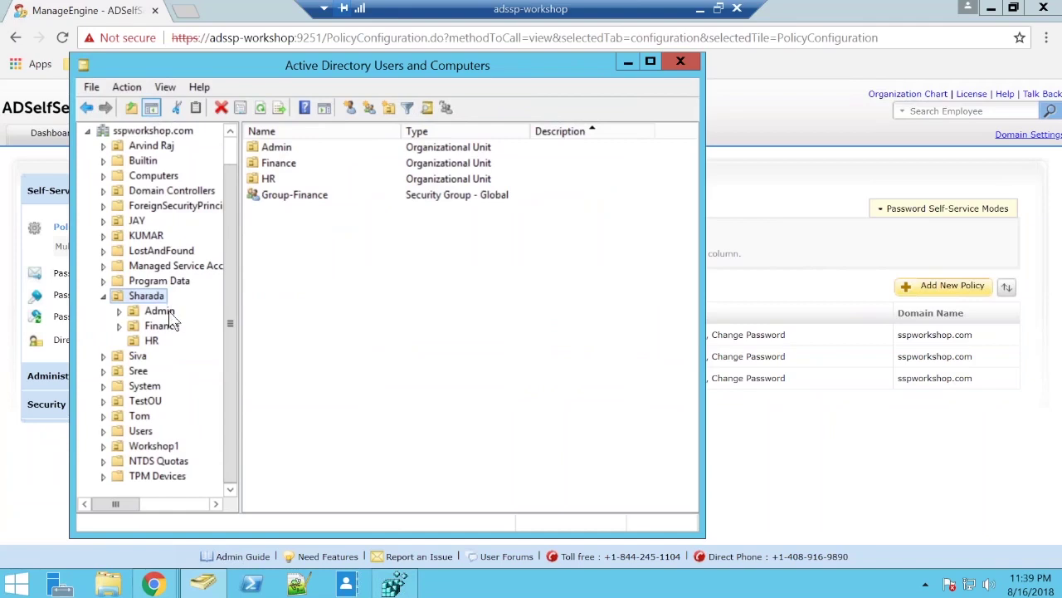
Review the users in the Admin, Finance and HR OUs, then leave the directory window
click(166, 313)
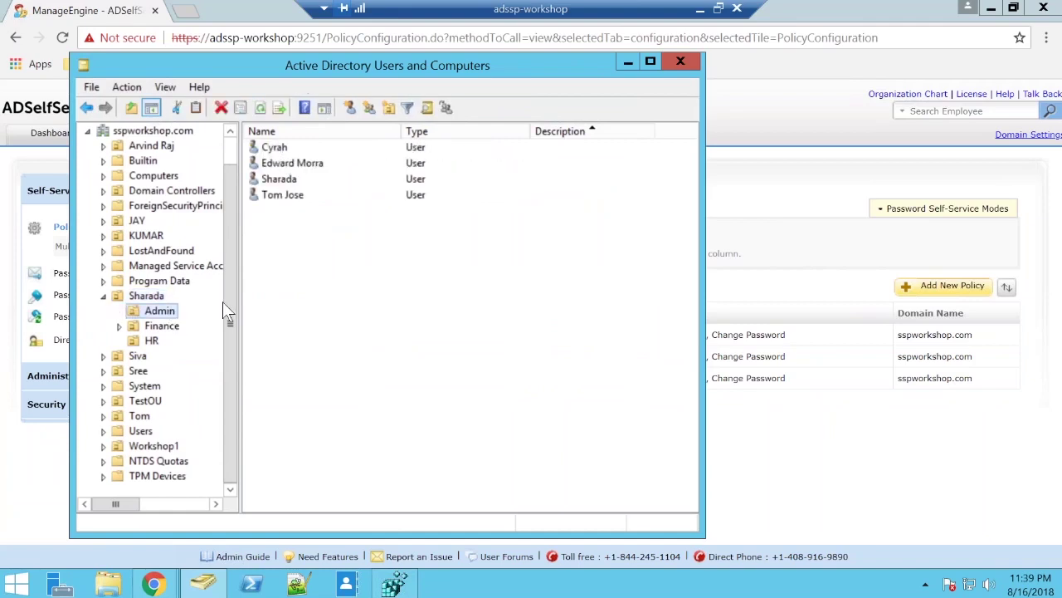
click(170, 338)
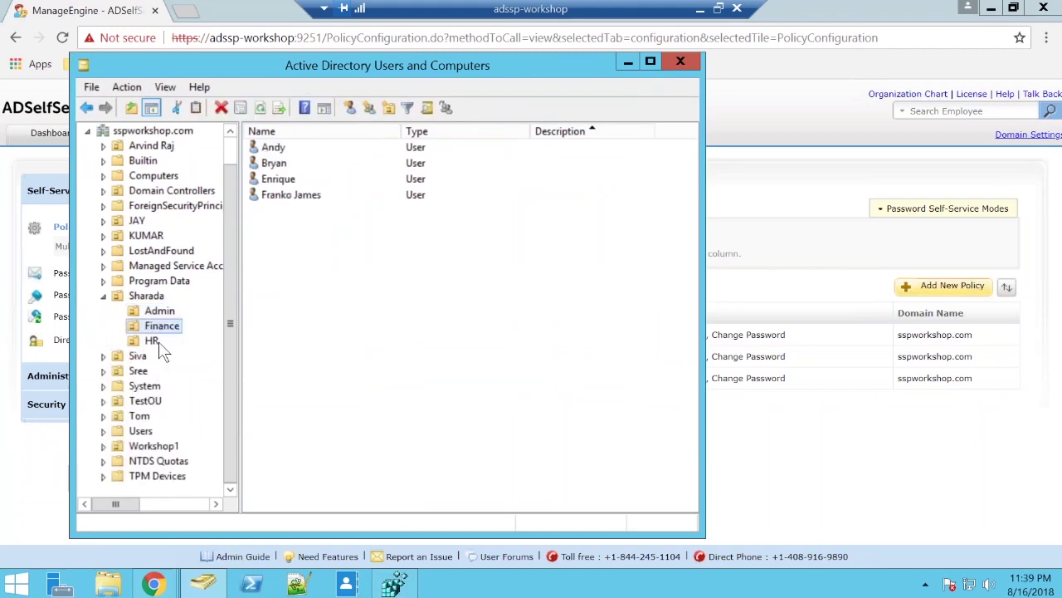
click(153, 341)
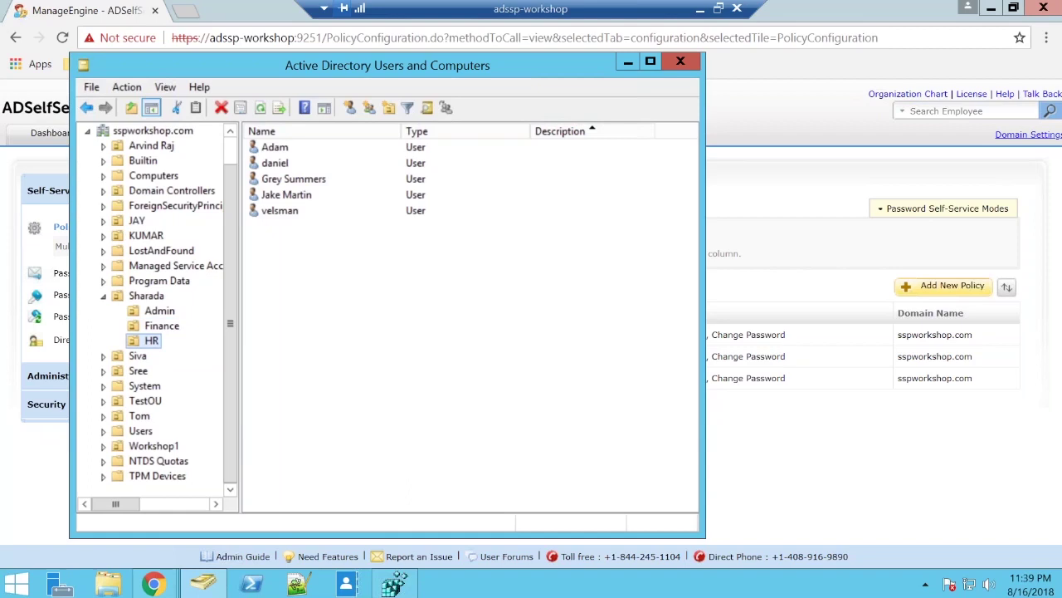
mouse_move(1061, 596)
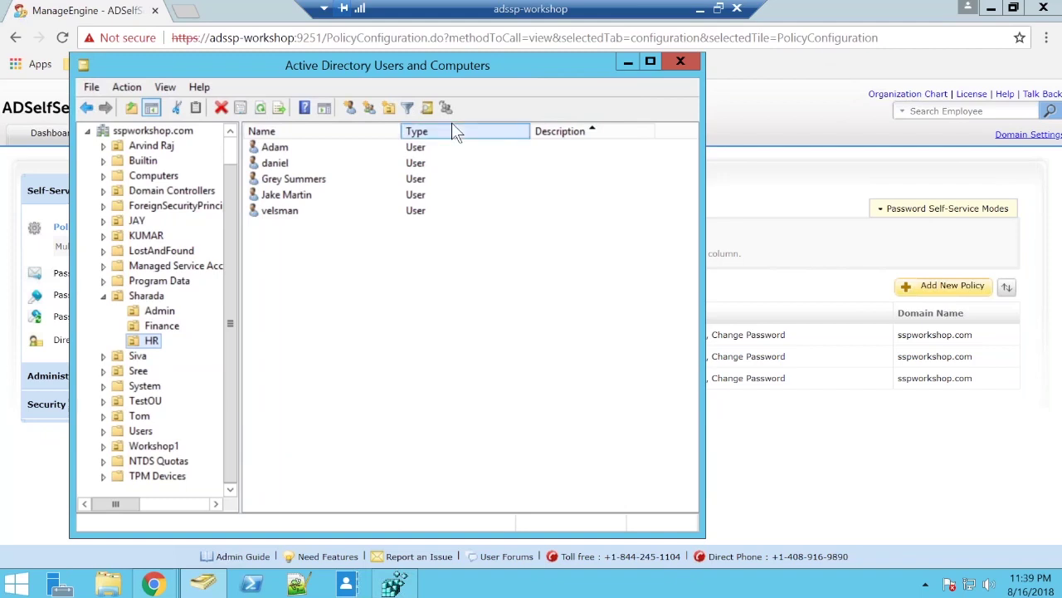
key(Up)
key(Up)
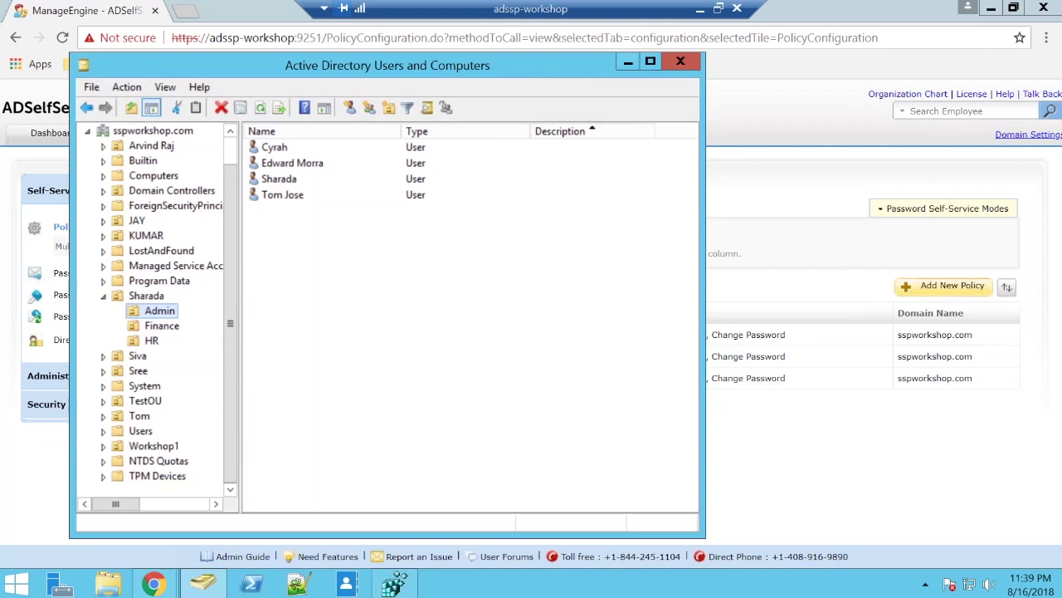
key(alt+Tab)
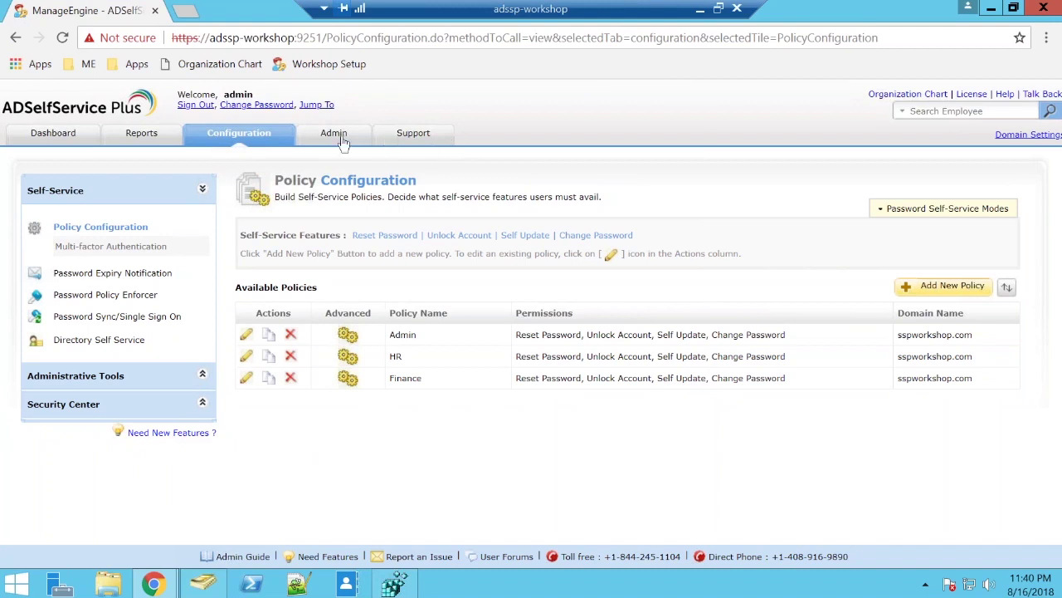
In Password Policy Enforcer, select the HR policy and tick Enforce Custom Password Policy
click(120, 300)
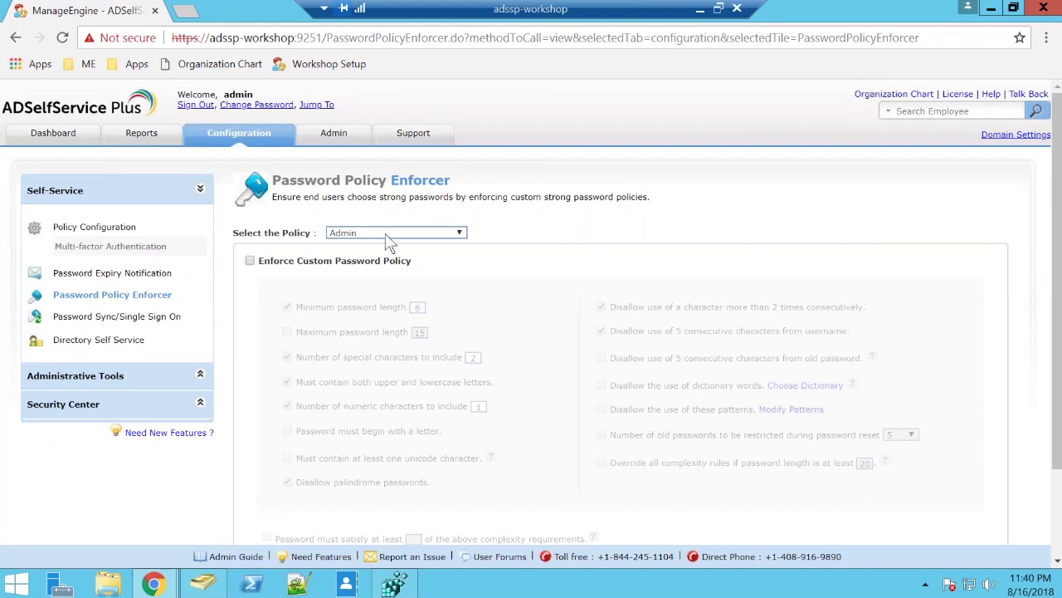
click(386, 239)
click(381, 252)
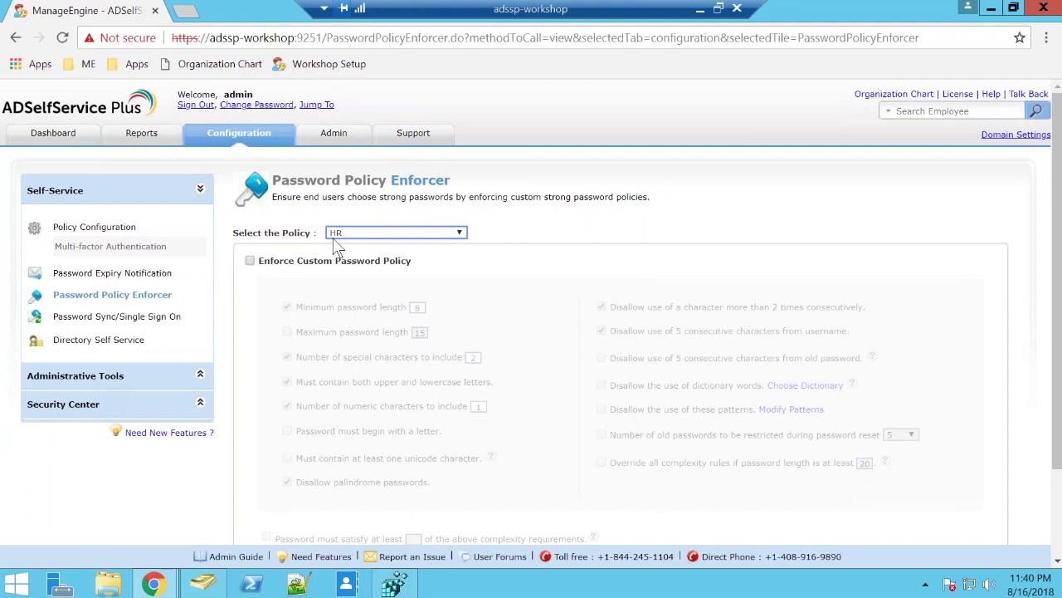
click(250, 260)
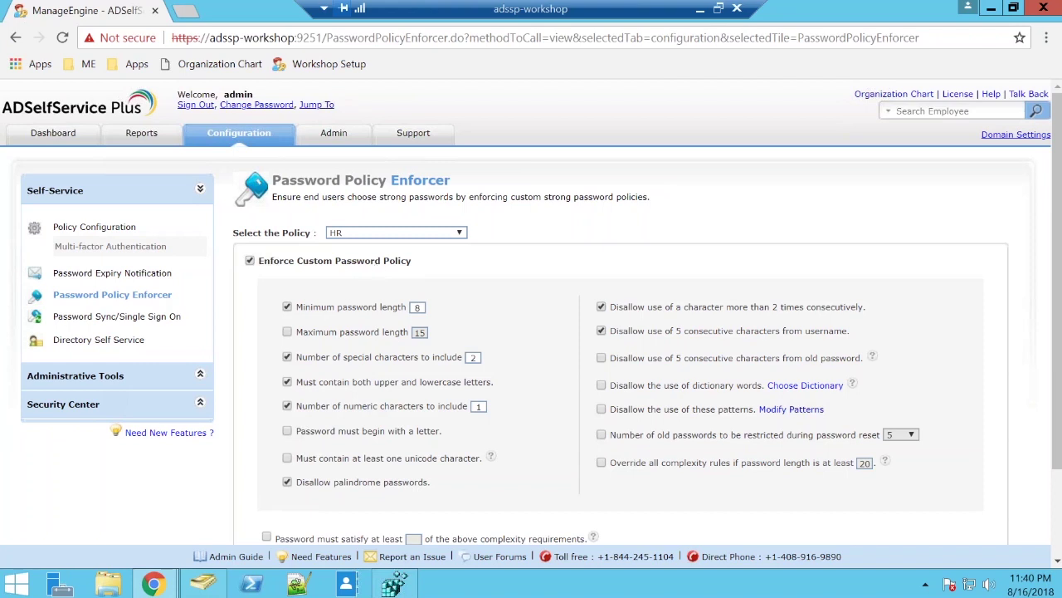
scroll(563, 420, down, 1)
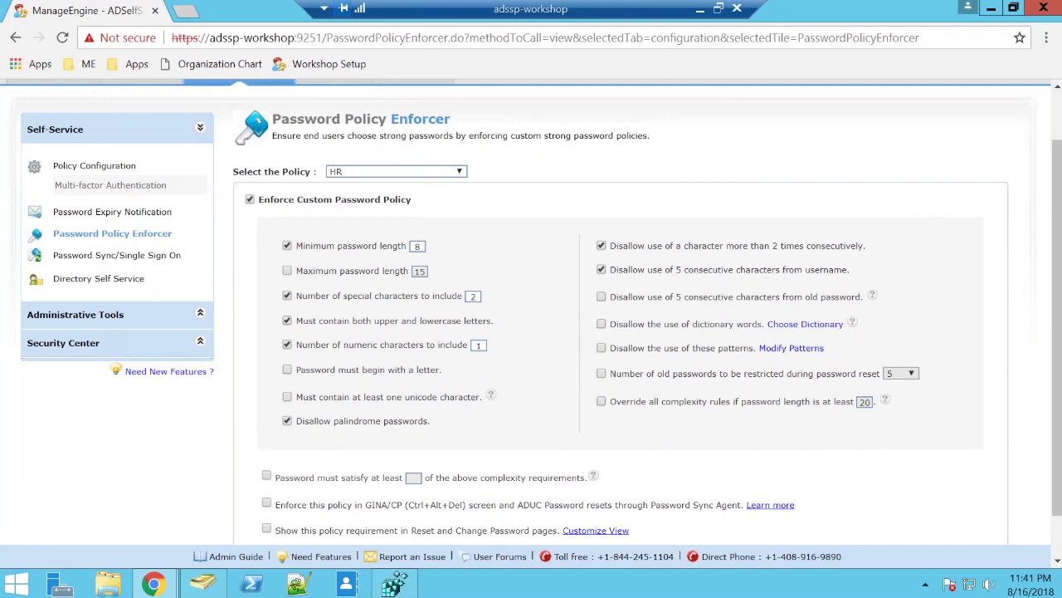
Set HR to 1 special character and 2 numerals, drop the mixed-case rule, and enable blocked patterns
scroll(756, 162, down, 1)
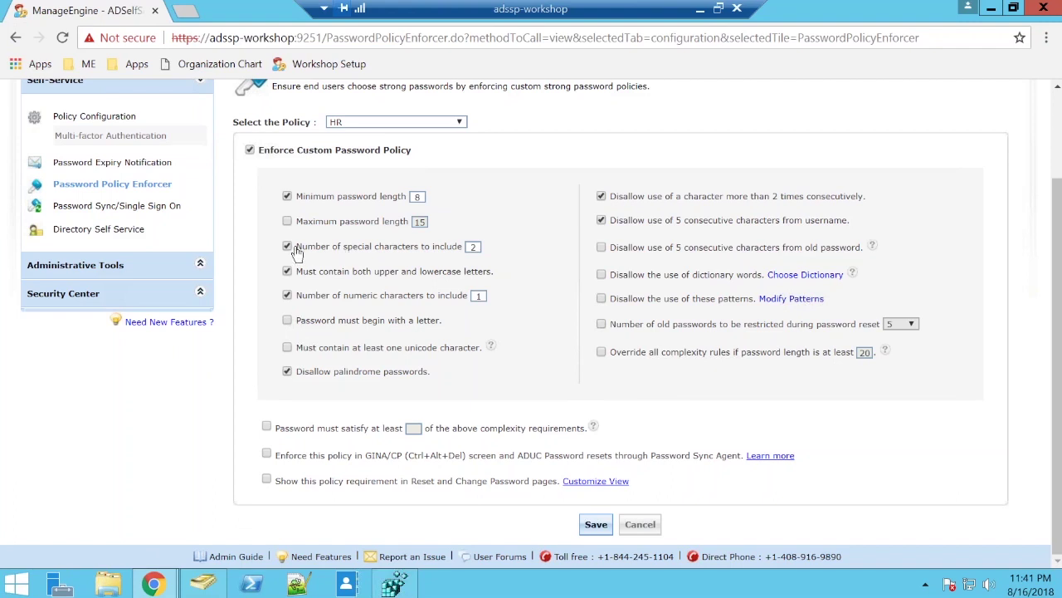
key(BackSpace)
text(1)
click(287, 273)
click(481, 295)
key(BackSpace)
text(2)
click(533, 312)
click(786, 301)
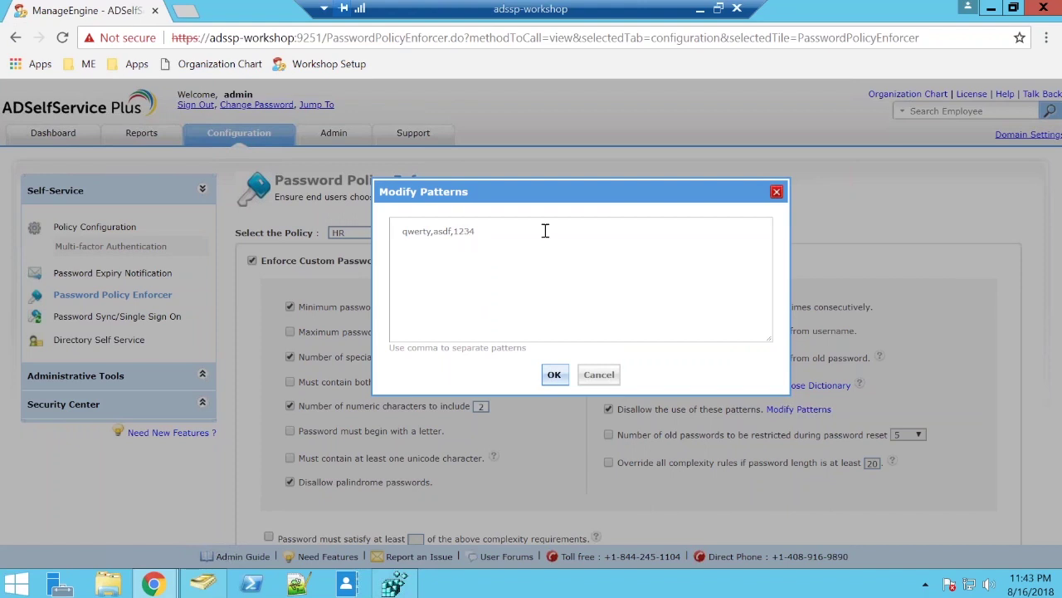
click(554, 375)
scroll(531, 331, down, 1)
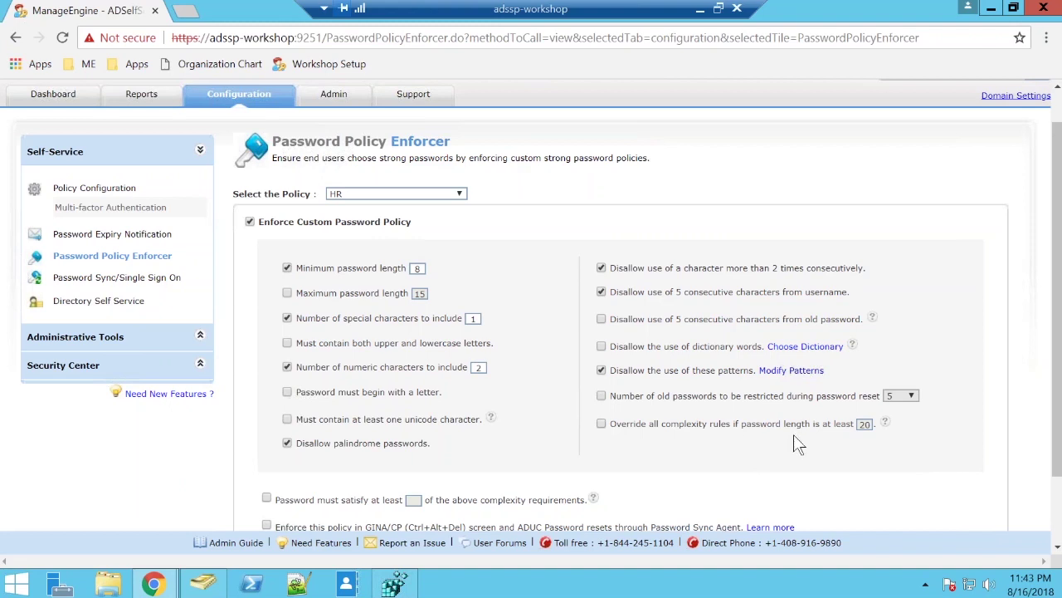
scroll(794, 434, down, 1)
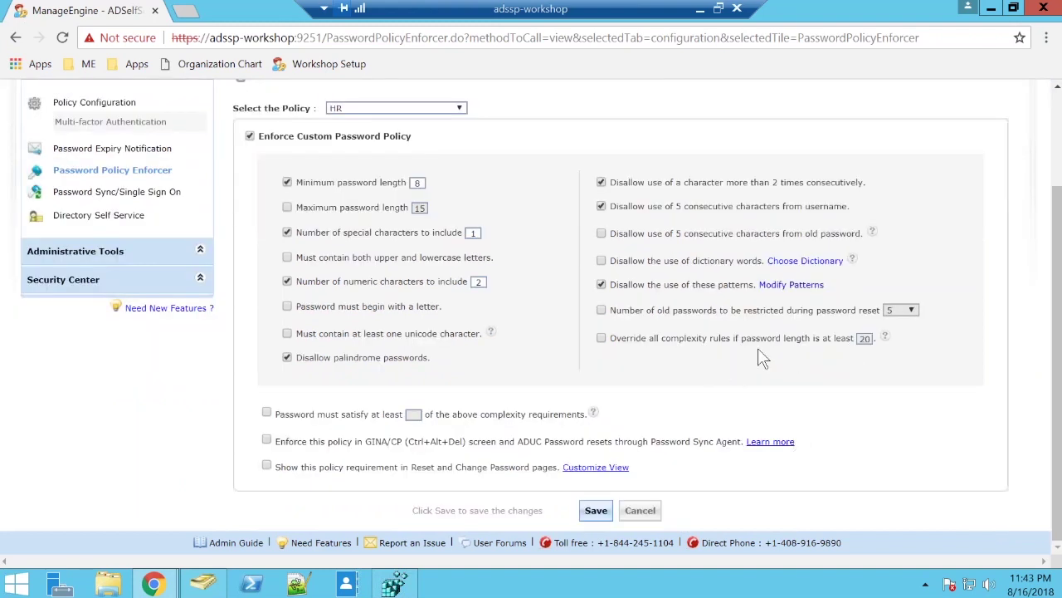
Enforce the HR policy at GINA/CP, show its rules on reset and change pages, and save
click(266, 440)
click(266, 466)
click(596, 510)
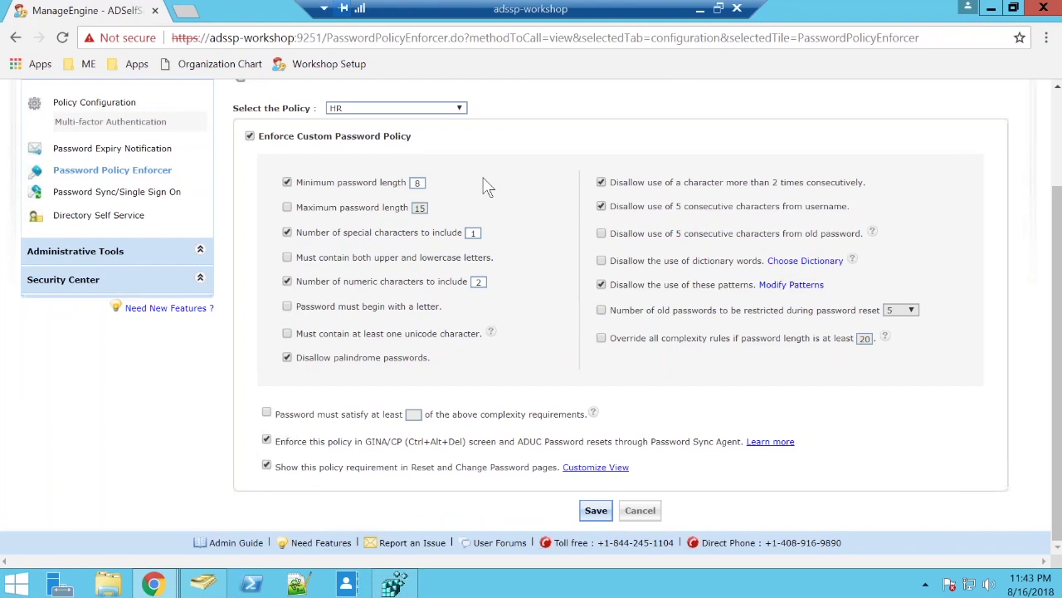
key(super)
Launch Remote Desktop Connection and start connecting to adssp-workshop
key(super+q)
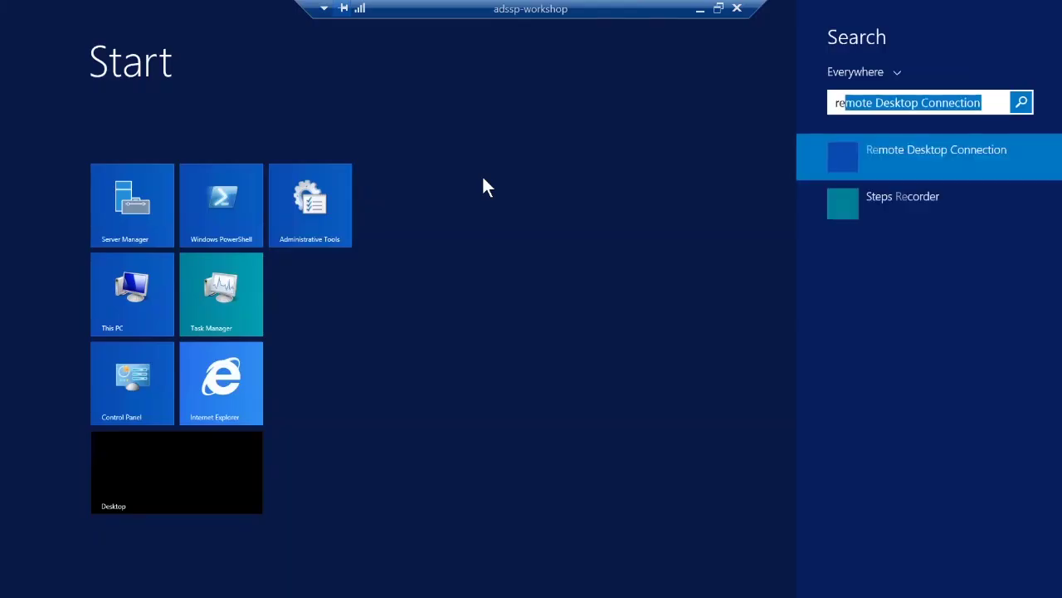
key(Escape)
key(Escape)
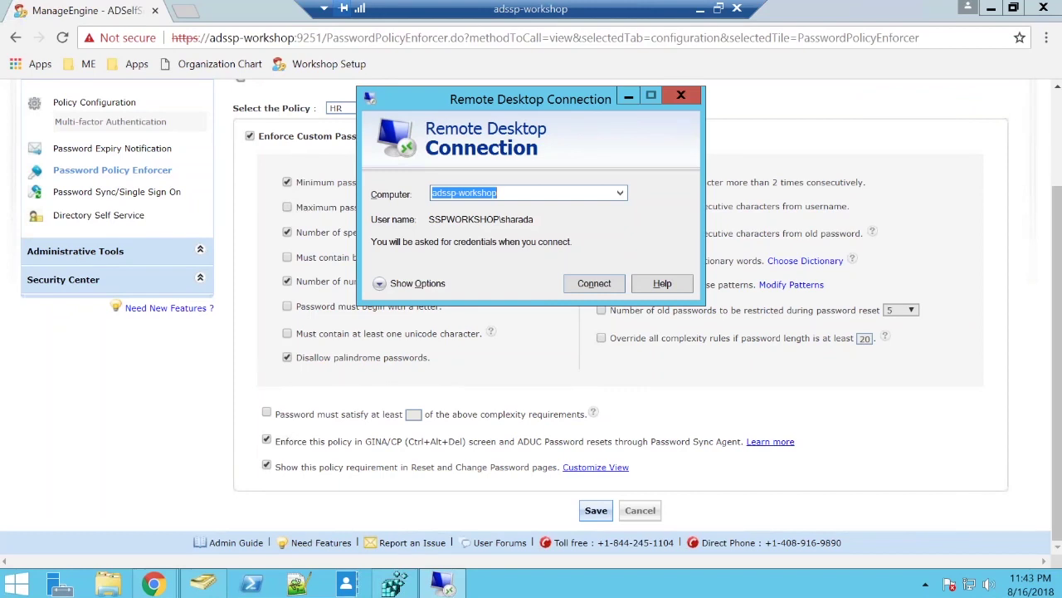
key(Return)
Log in as the test user with another account, dismiss the not-authorized error, and close
click(496, 237)
text(adam)
key(Tab)
text(••••••••••••)
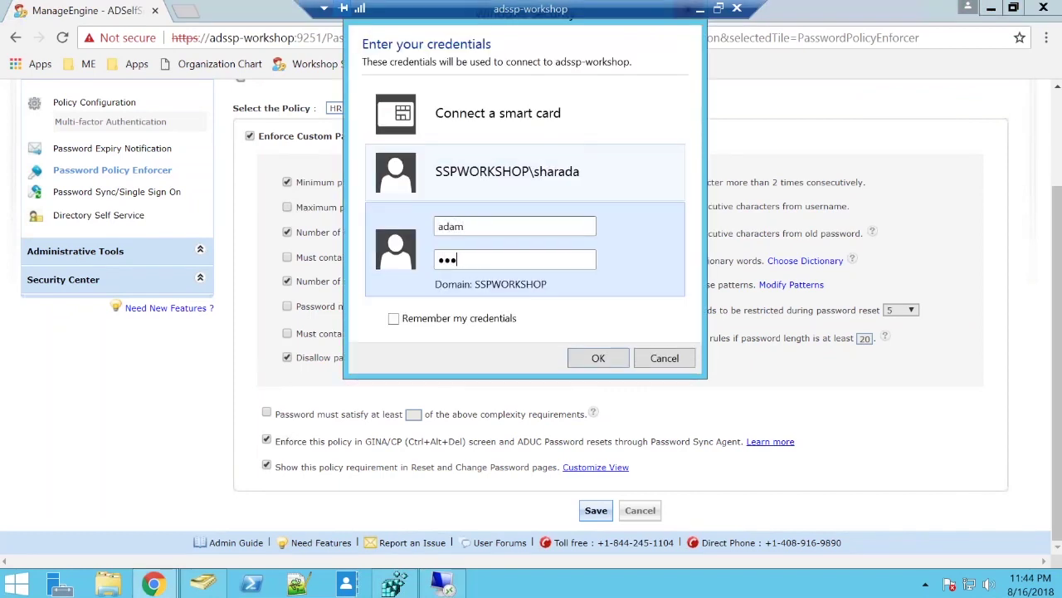
key(Return)
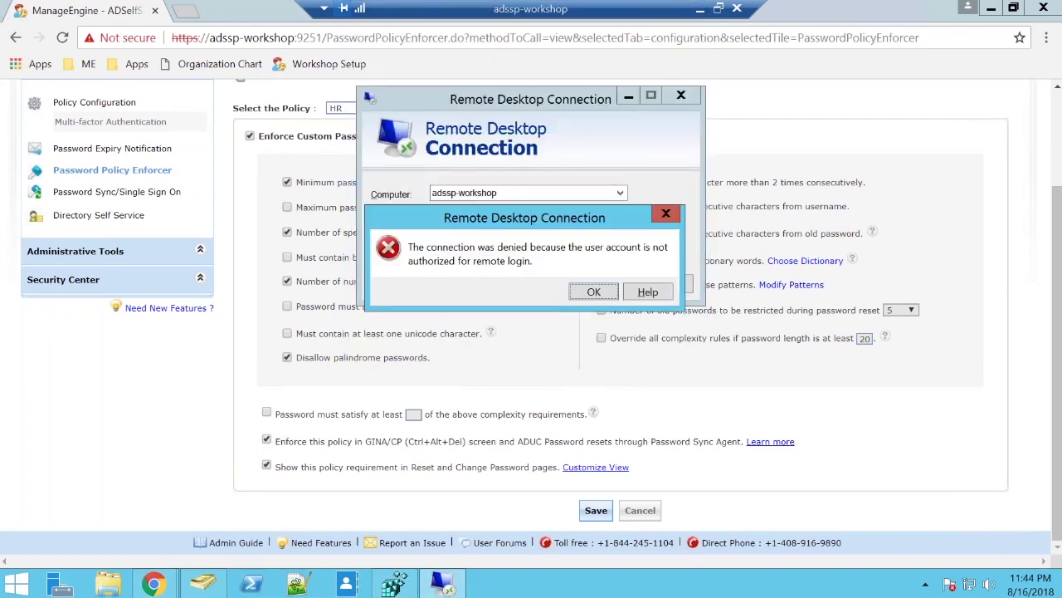
click(594, 292)
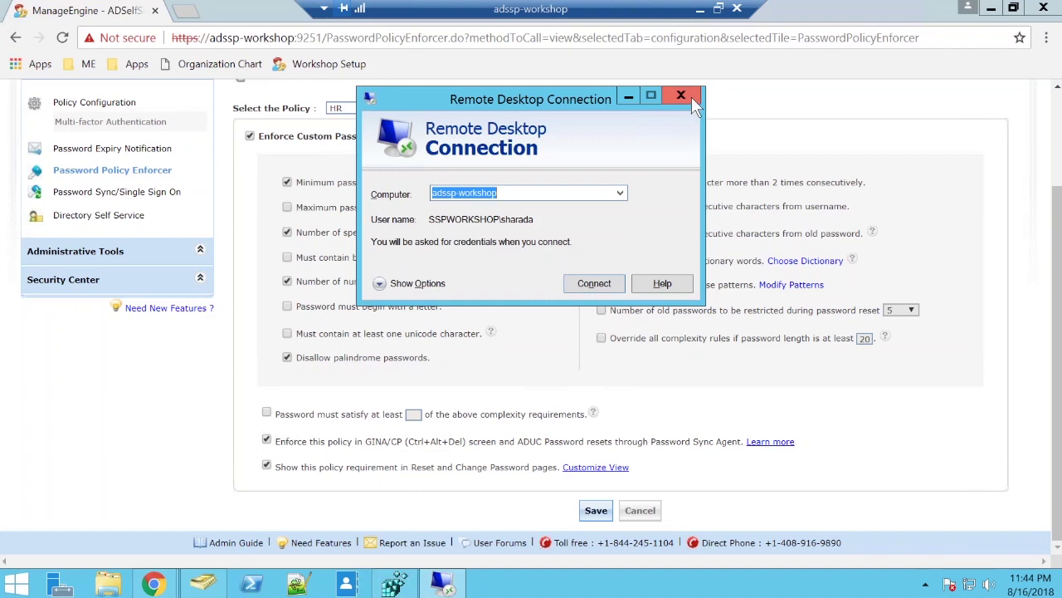
click(692, 97)
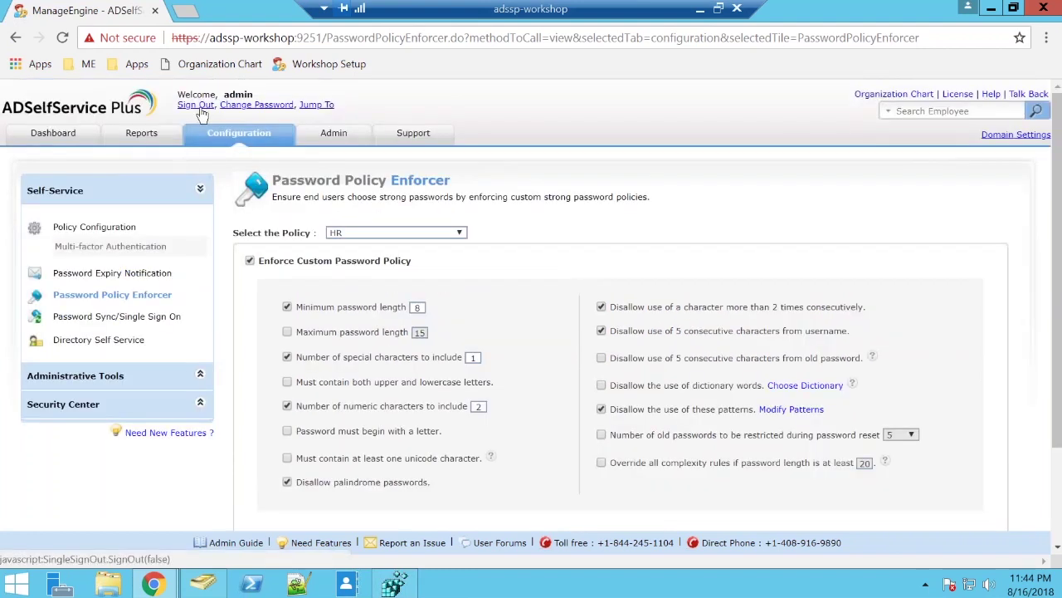
Open the ADSelfService Plus bookmark in an incognito window and log in with the domain user's credentials
key(ctrl+shift+n)
click(31, 66)
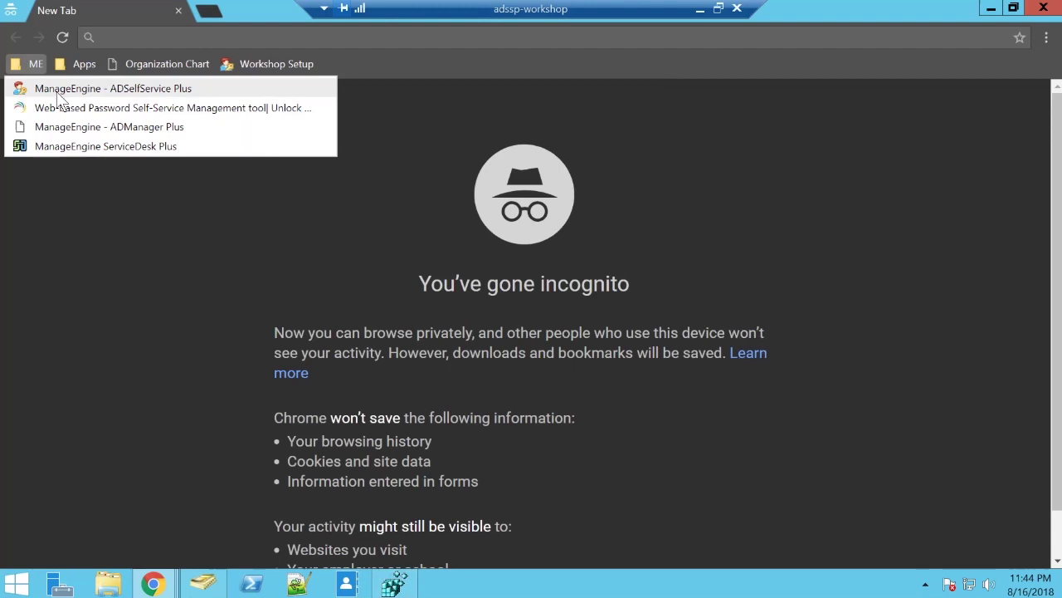
click(58, 91)
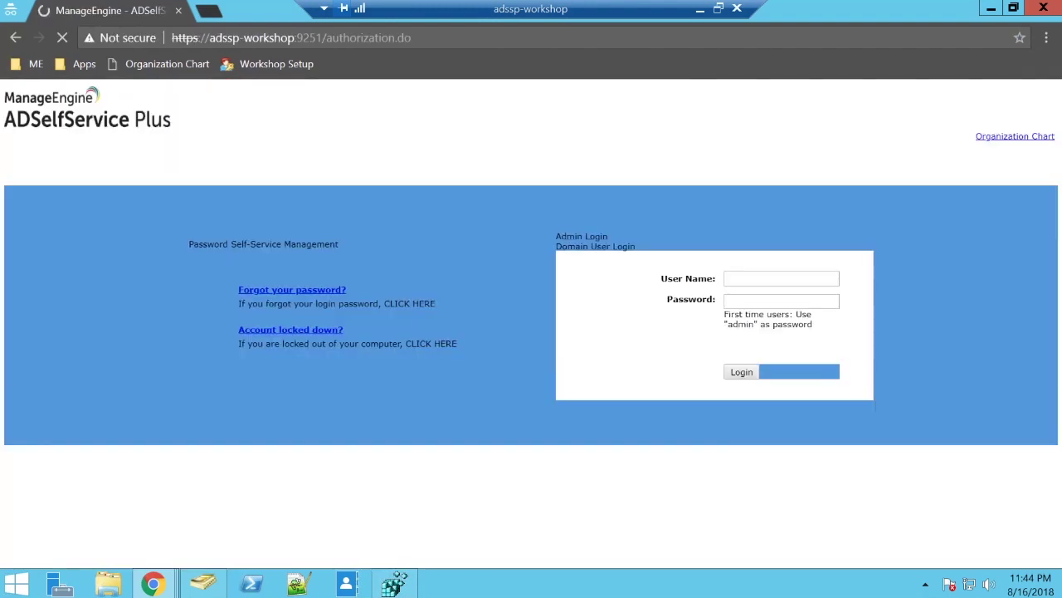
text(adam)
key(Tab)
text(P••••••••)
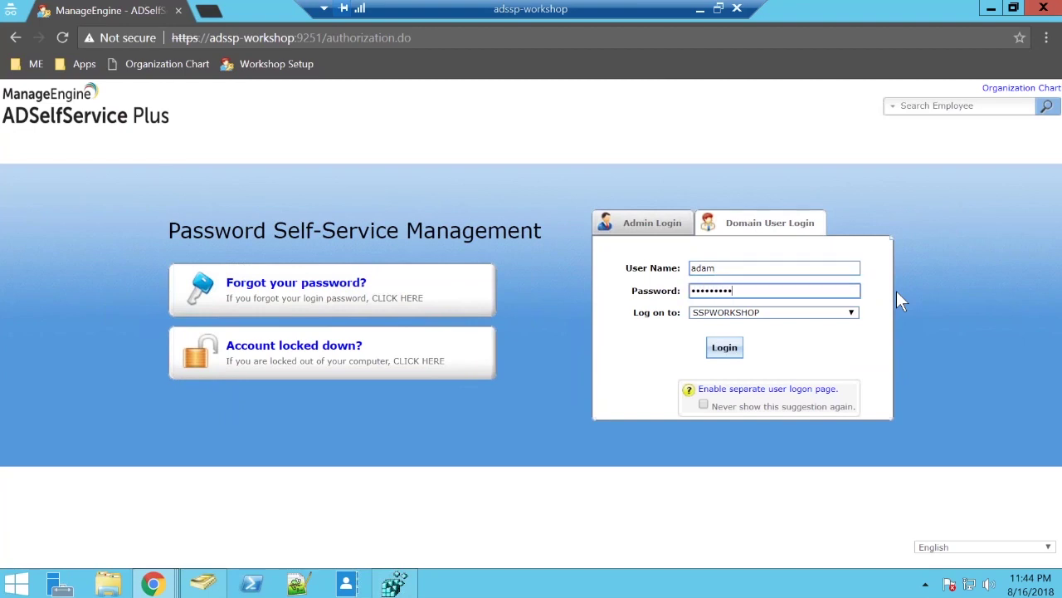
key(Return)
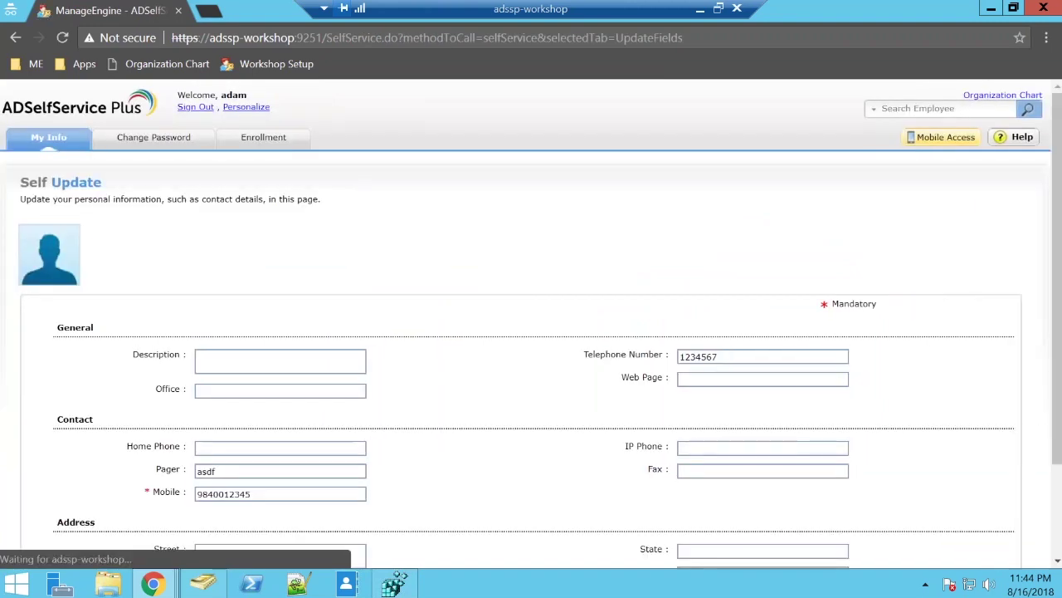
On the Change Password form, enter the old, new and confirm passwords and check the restricted patterns list
click(169, 147)
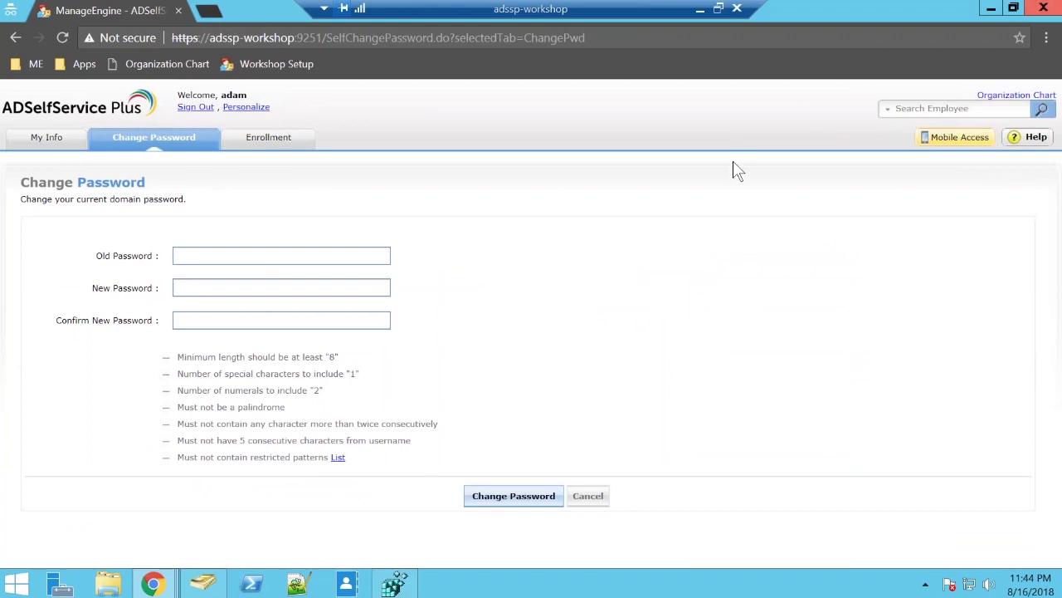
click(283, 256)
text(•••••••)
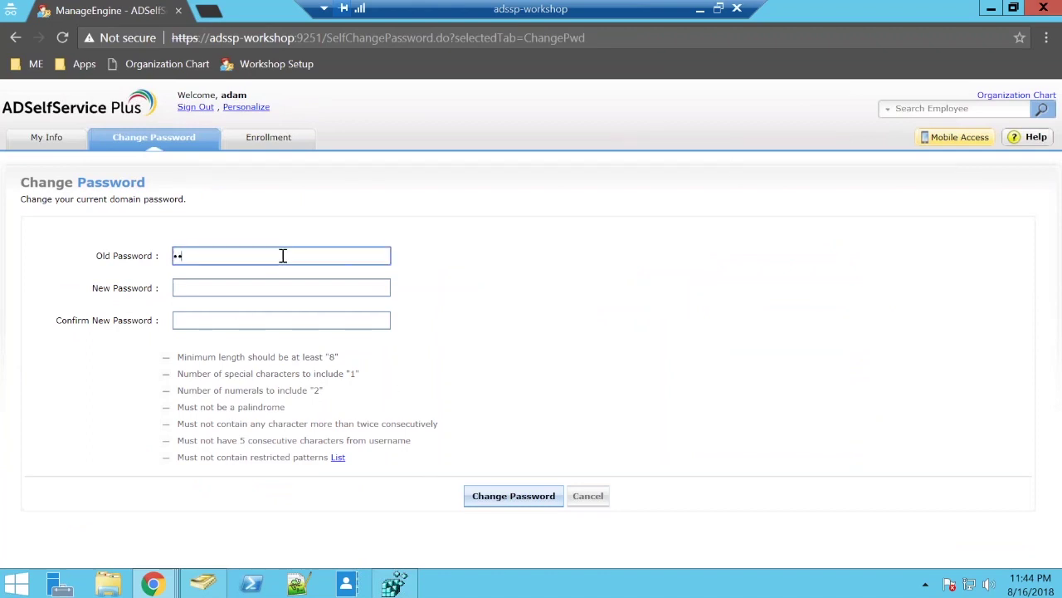
text(••)
key(Tab)
text(•••••••••)
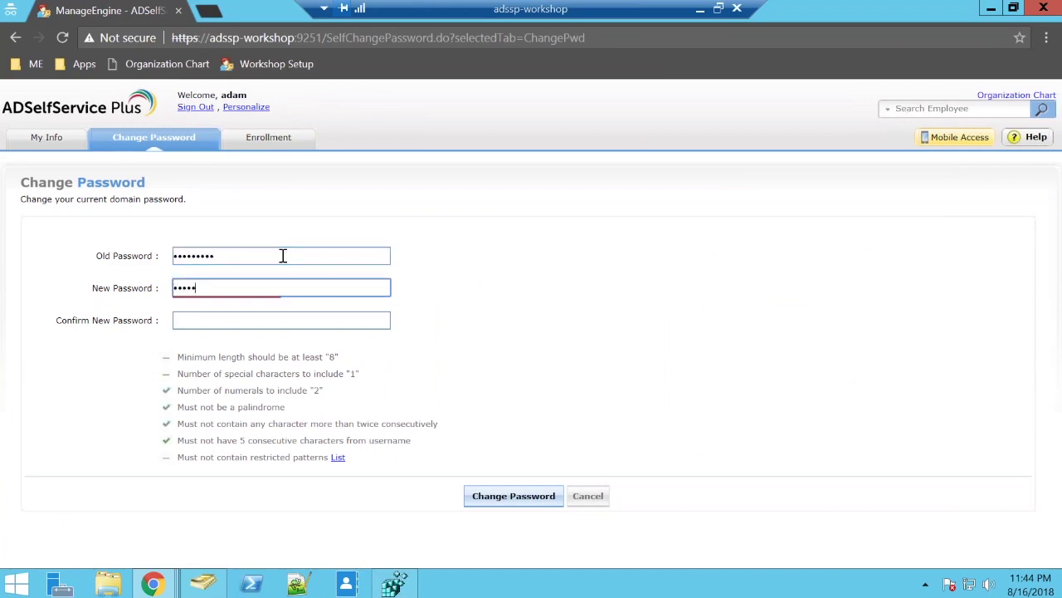
key(Tab)
text(••••••)
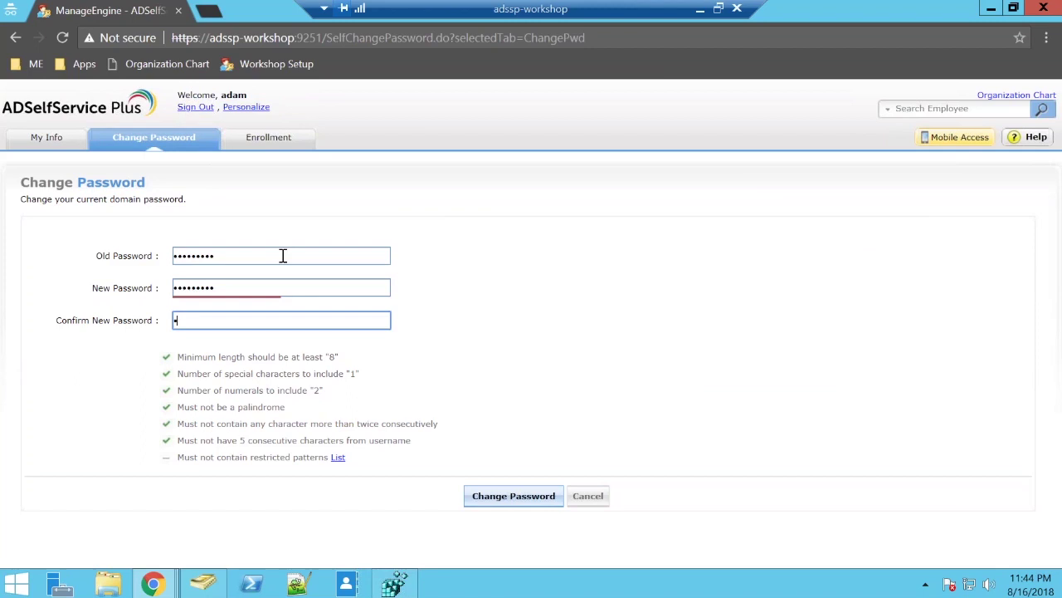
text(•••)
click(338, 458)
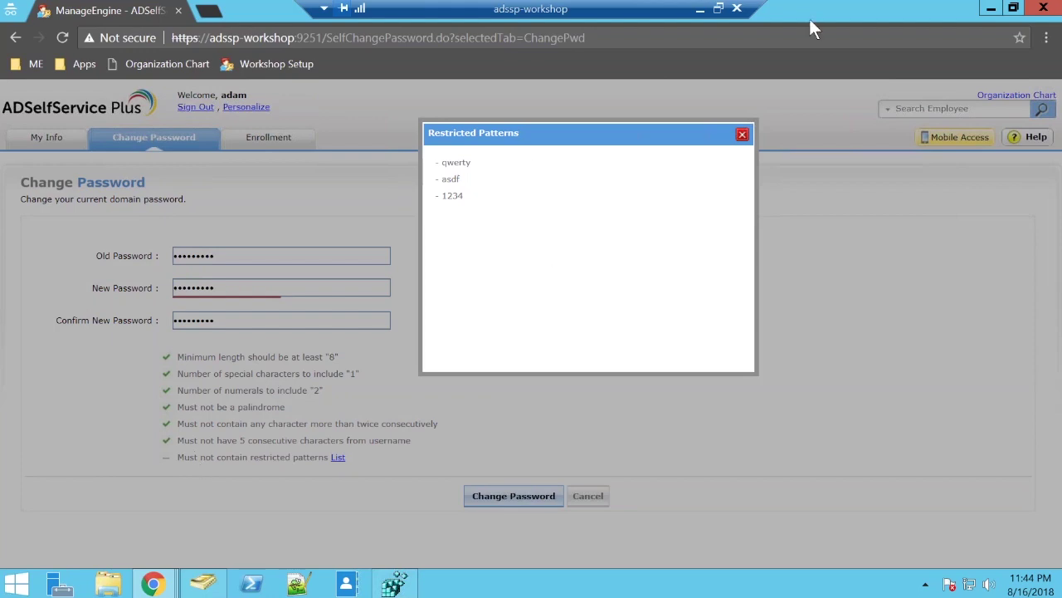
click(742, 136)
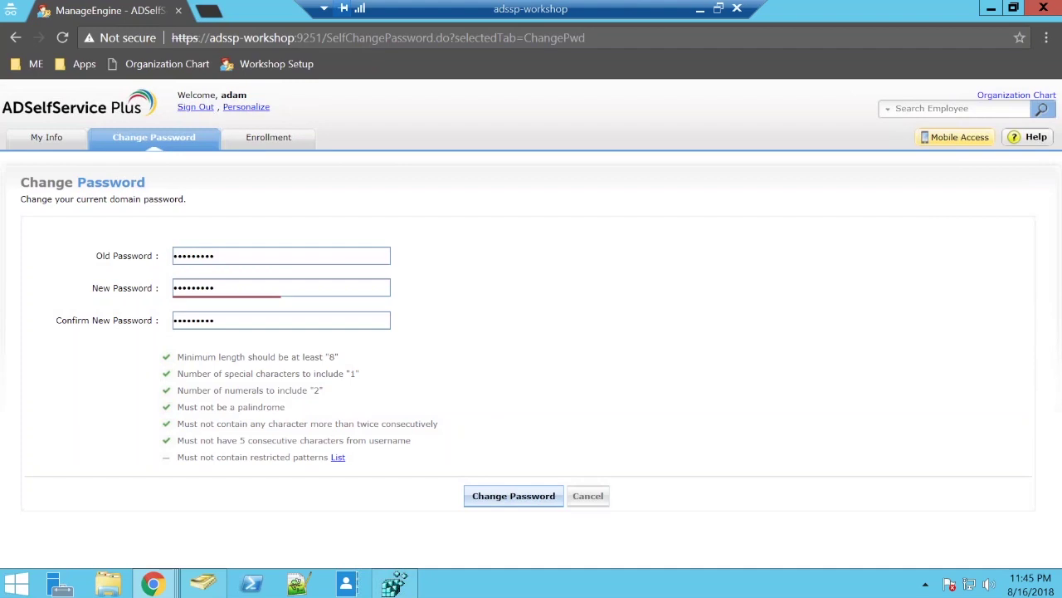
Submit the change, acknowledge the restricted-pattern rejection, and cancel the form
click(508, 505)
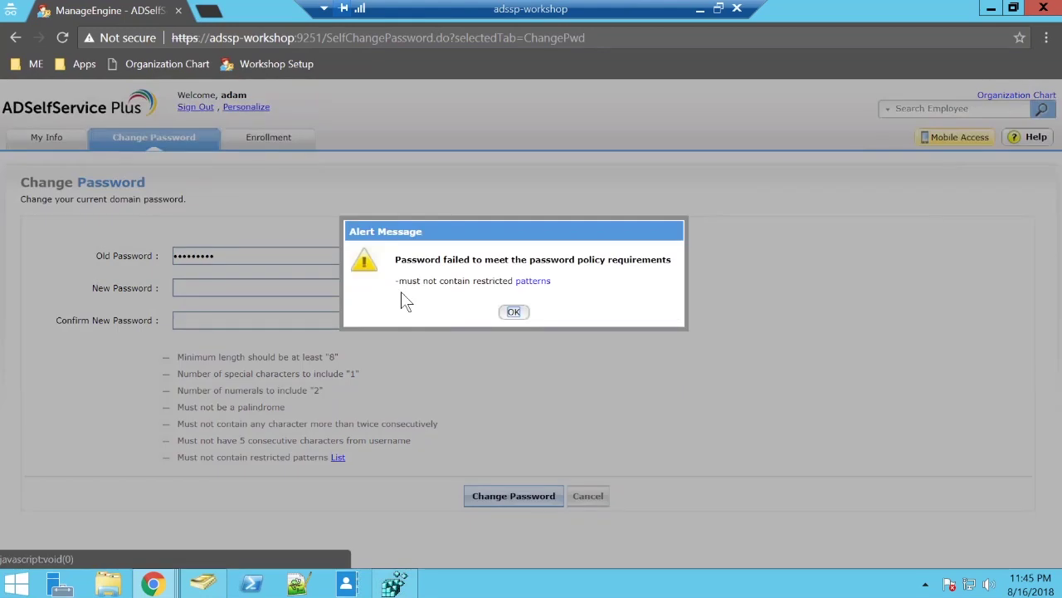
click(515, 313)
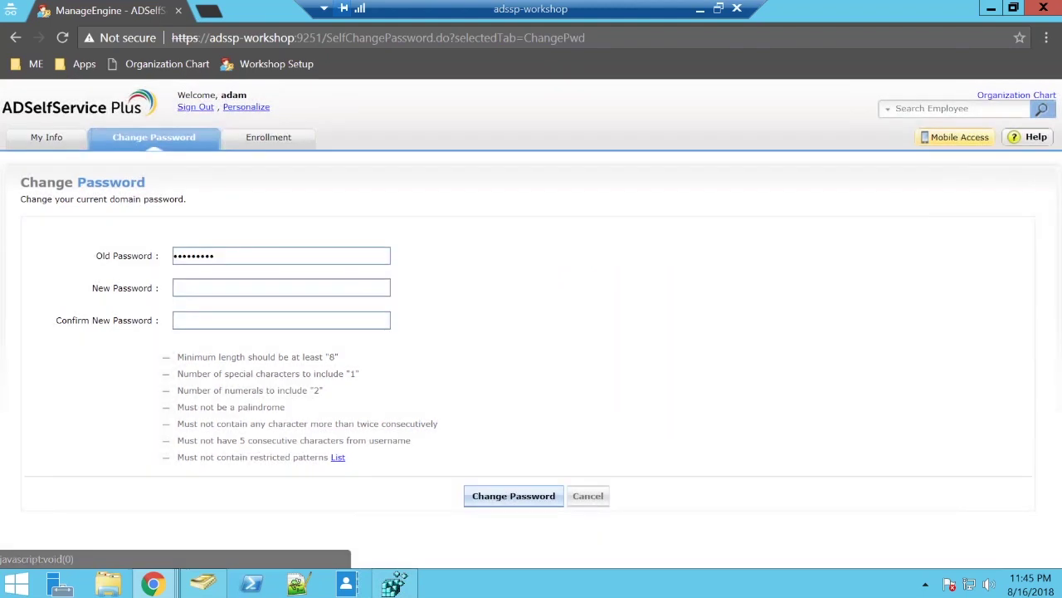
click(597, 500)
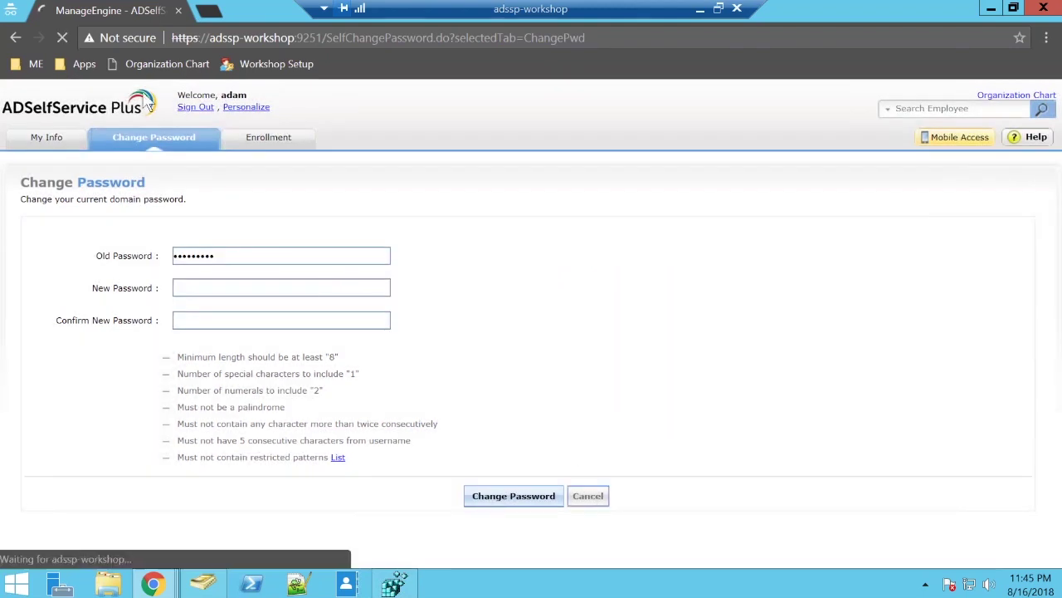
Sign the user out, load the Admin policy, and enable its custom password policy
click(193, 107)
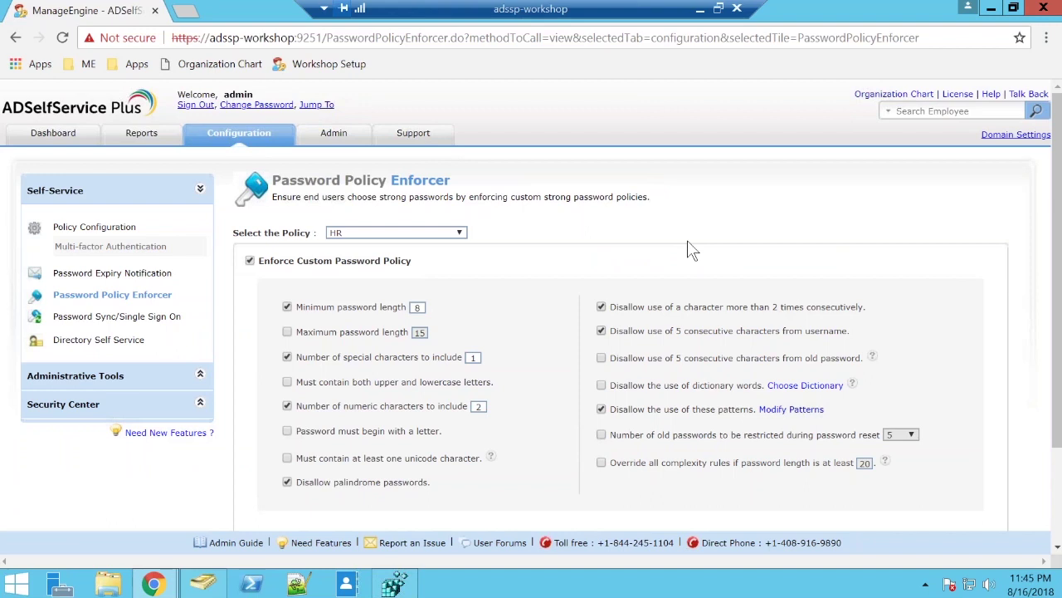
scroll(688, 243, down, 3)
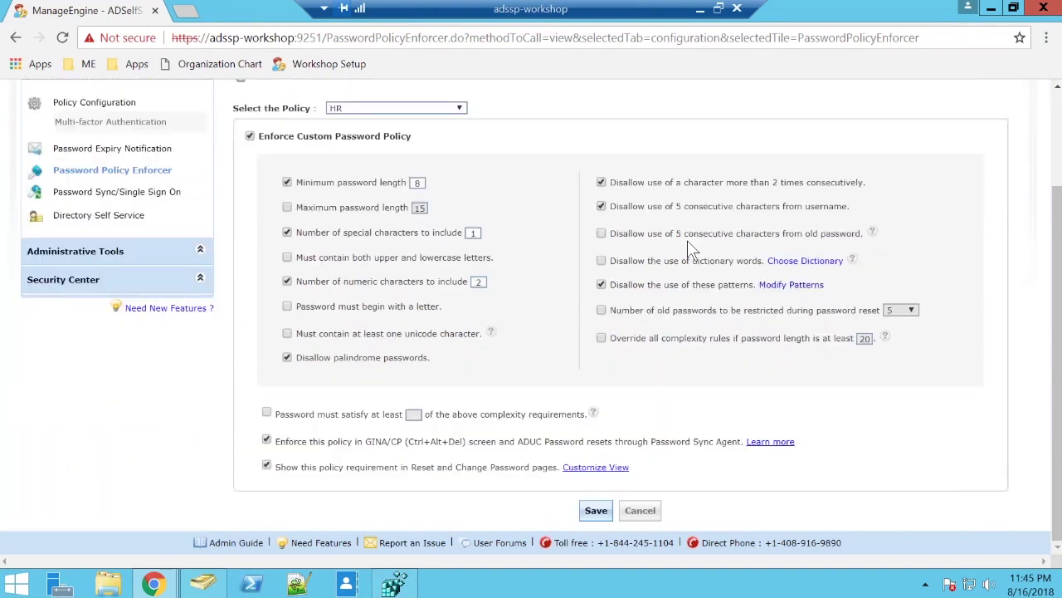
click(446, 114)
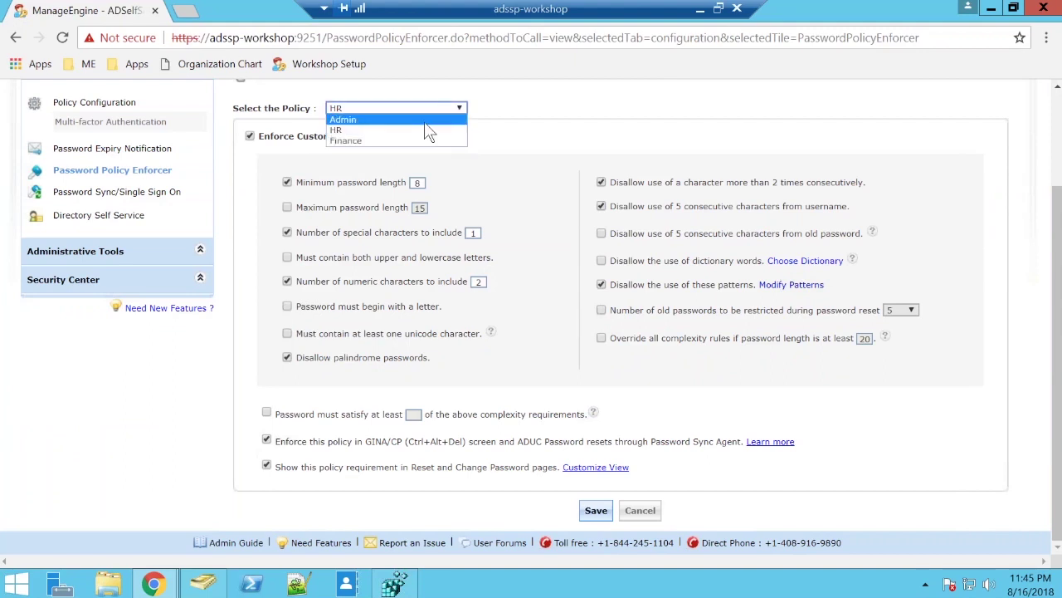
click(427, 123)
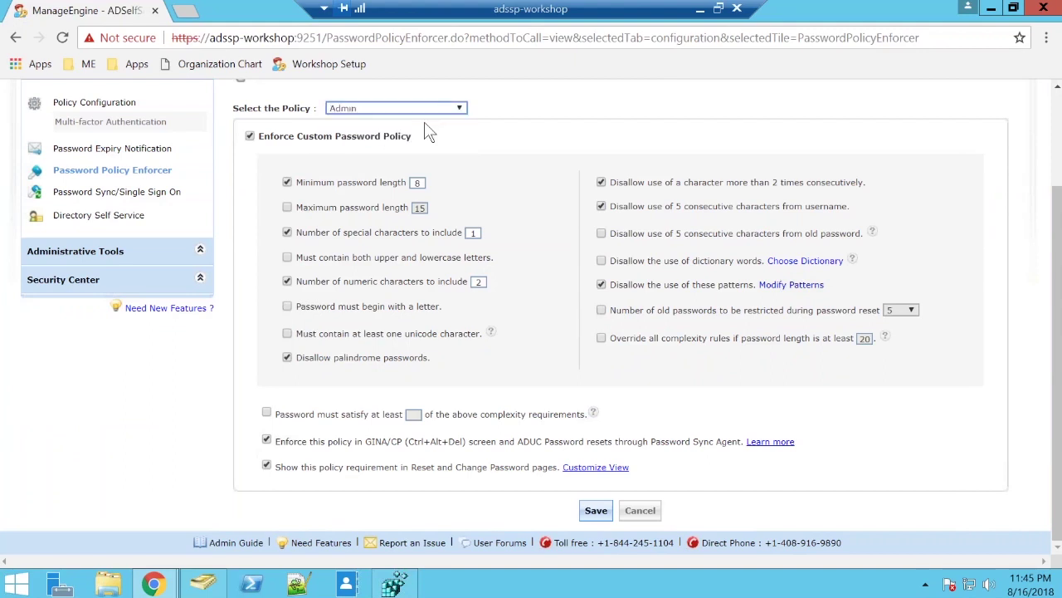
click(250, 137)
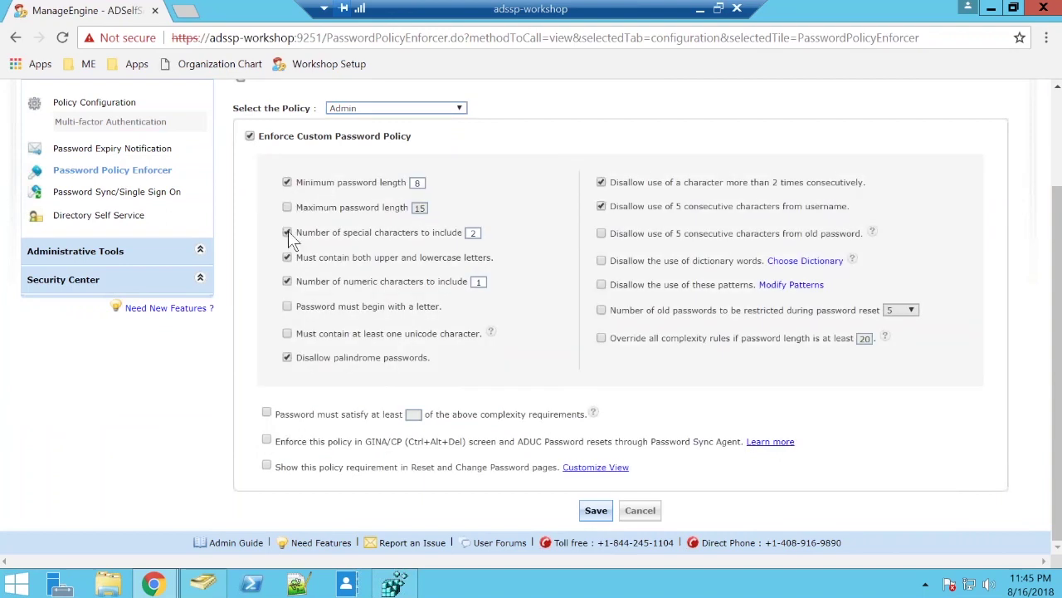
Require 1 special character, drop case and repeat rules, enforce at GINA/CP, and save
click(473, 232)
key(BackSpace)
text(1)
click(287, 258)
click(601, 206)
click(601, 184)
click(267, 440)
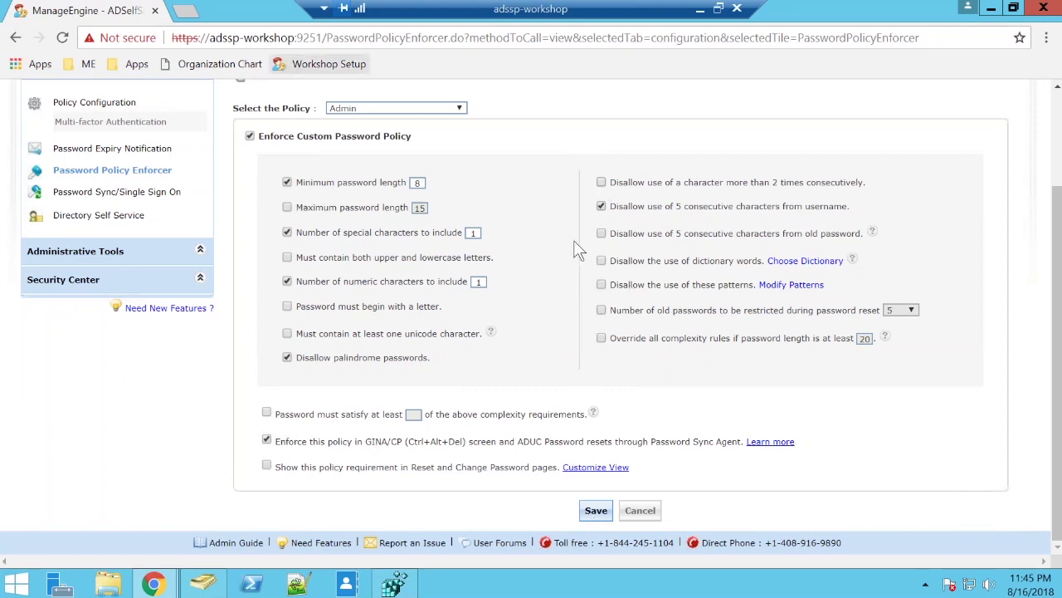
click(596, 512)
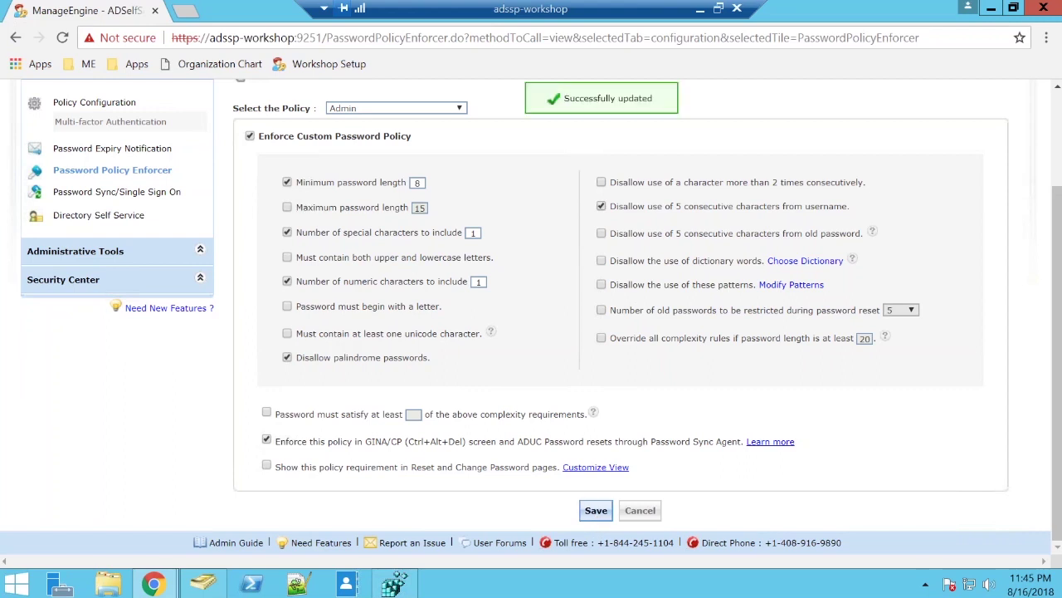
Sign in to adssp-workshop through Remote Desktop Connection and bring up the Windows security options
key(super)
text(re)
key(Return)
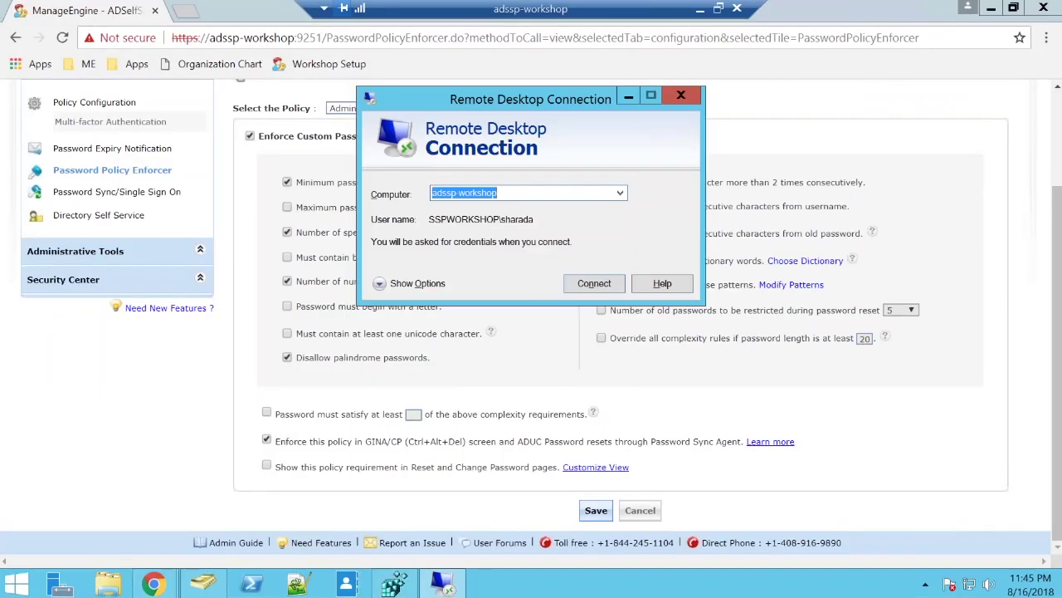
key(Return)
text(•••••••••)
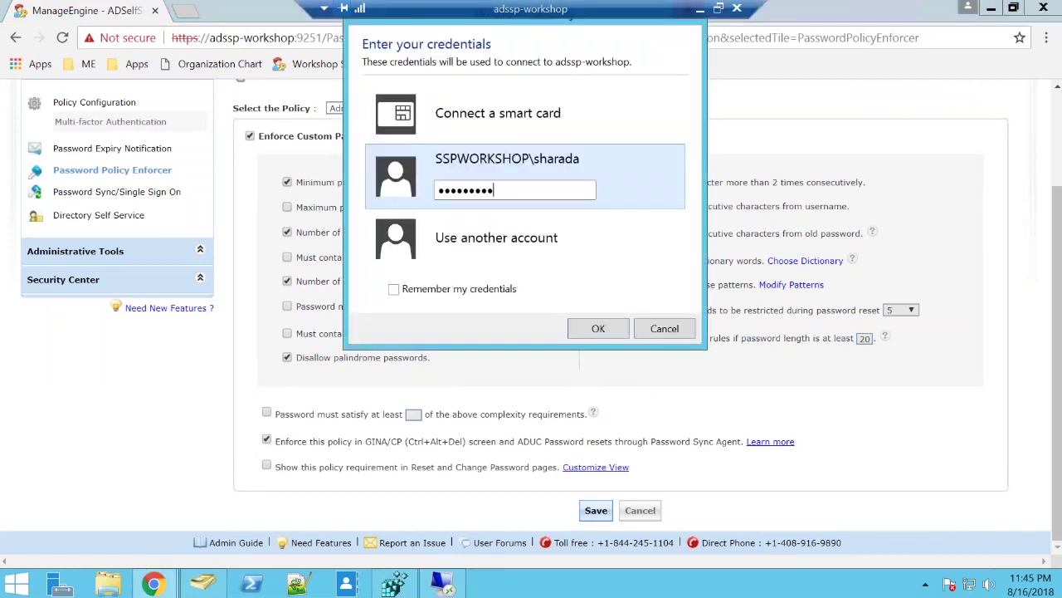
key(Return)
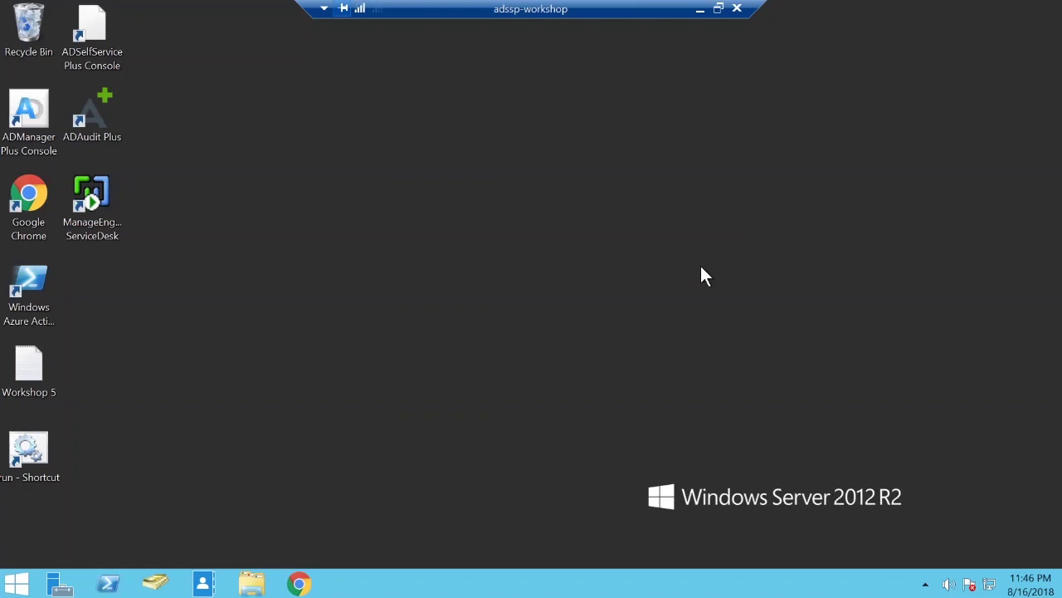
key(ctrl+alt+End)
On the Change a password form, replace Administrator with another domain user and enter the old password
click(569, 223)
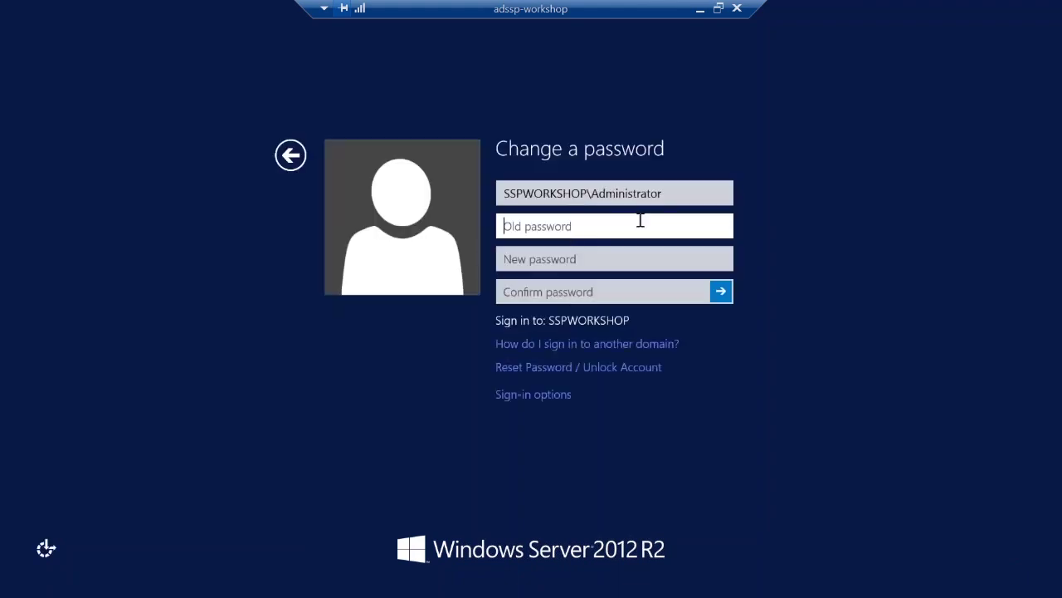
text(p)
key(BackSpace)
double_click(683, 185)
text(Sharada)
key(Tab)
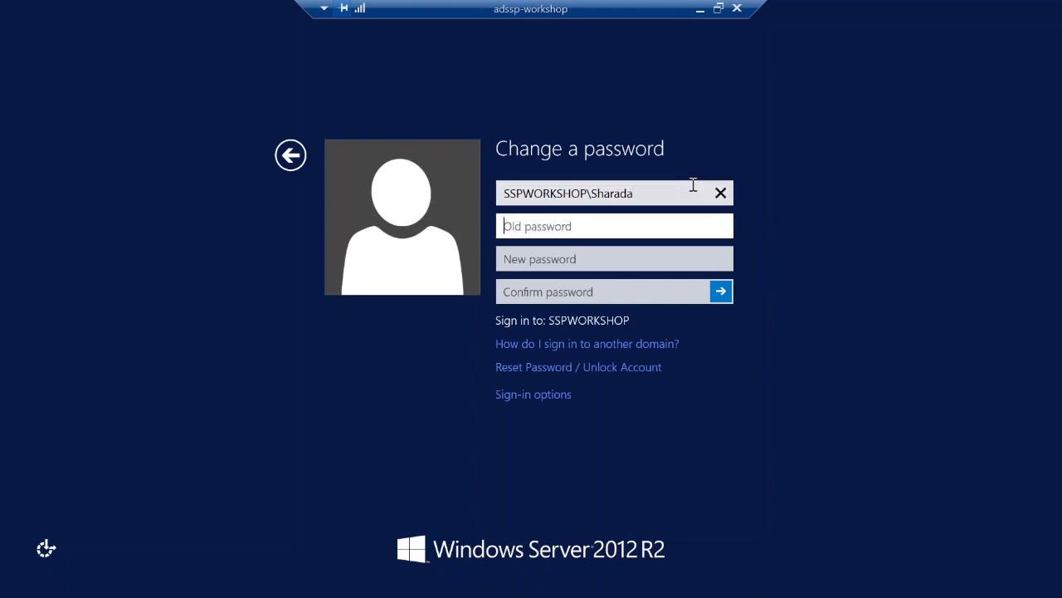
text(*********)
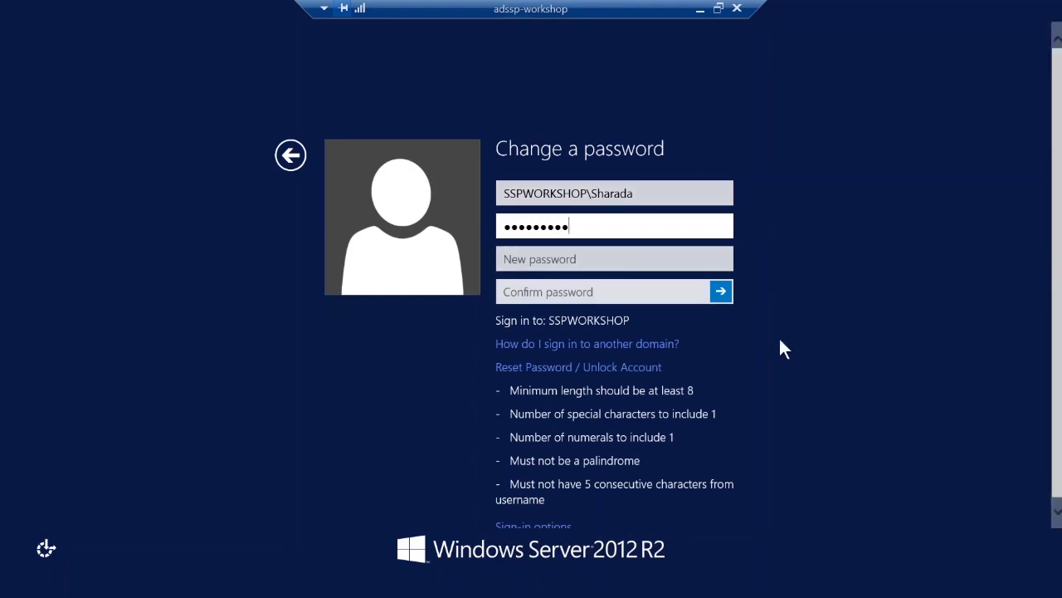
click(1058, 304)
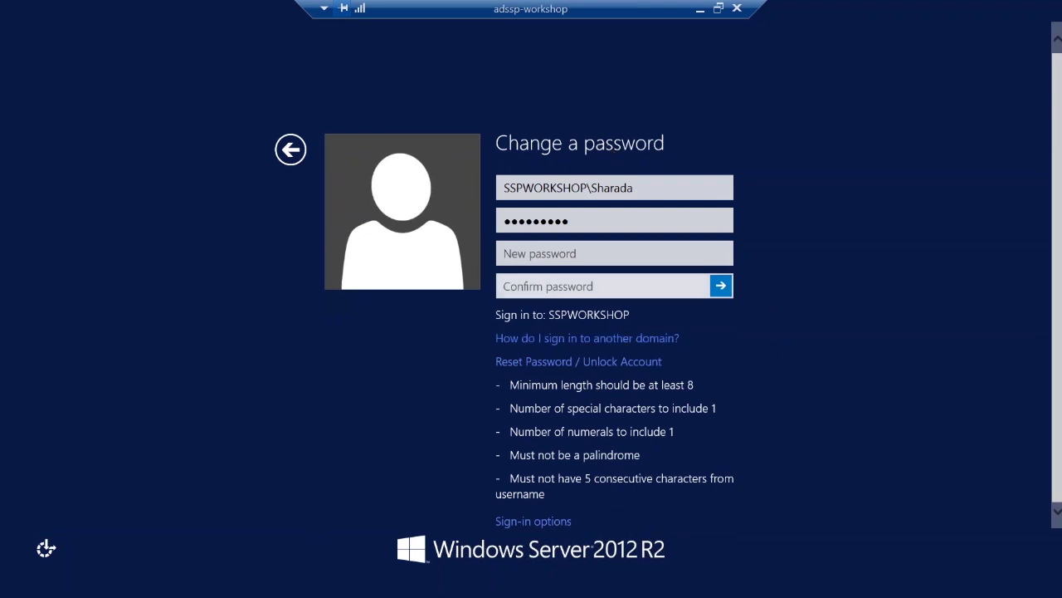
Enter and confirm a new password, check that all five Admin policy rules pass, then cancel
click(615, 254)
text(****)
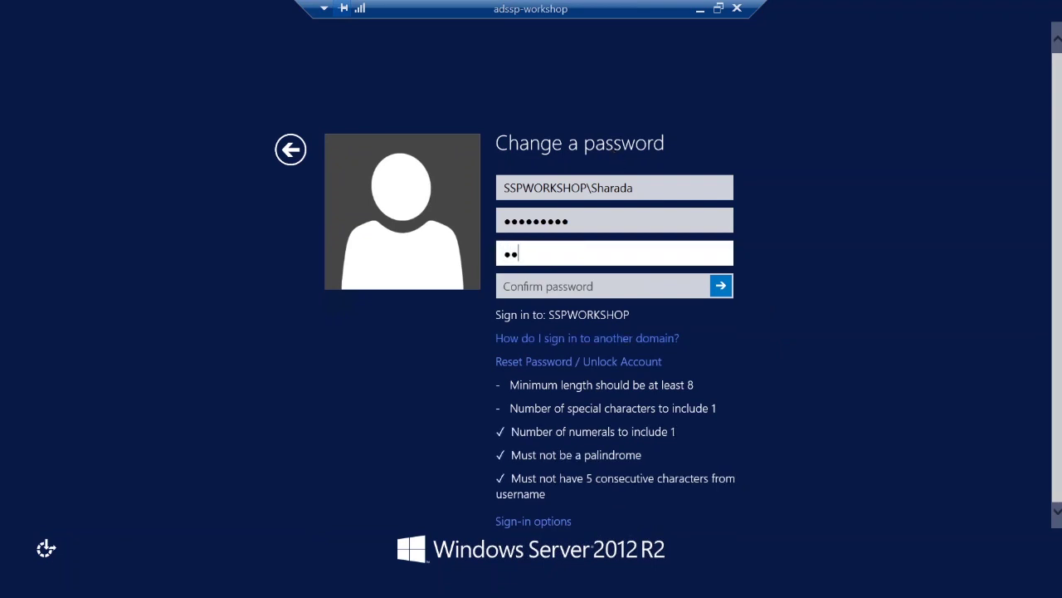
text(*****)
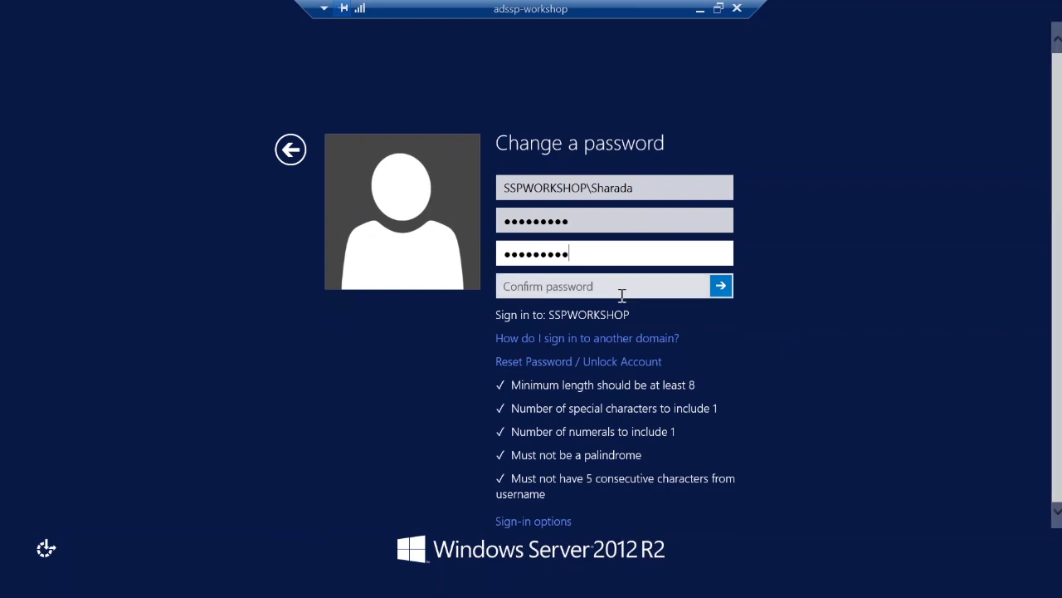
click(621, 286)
text(********)
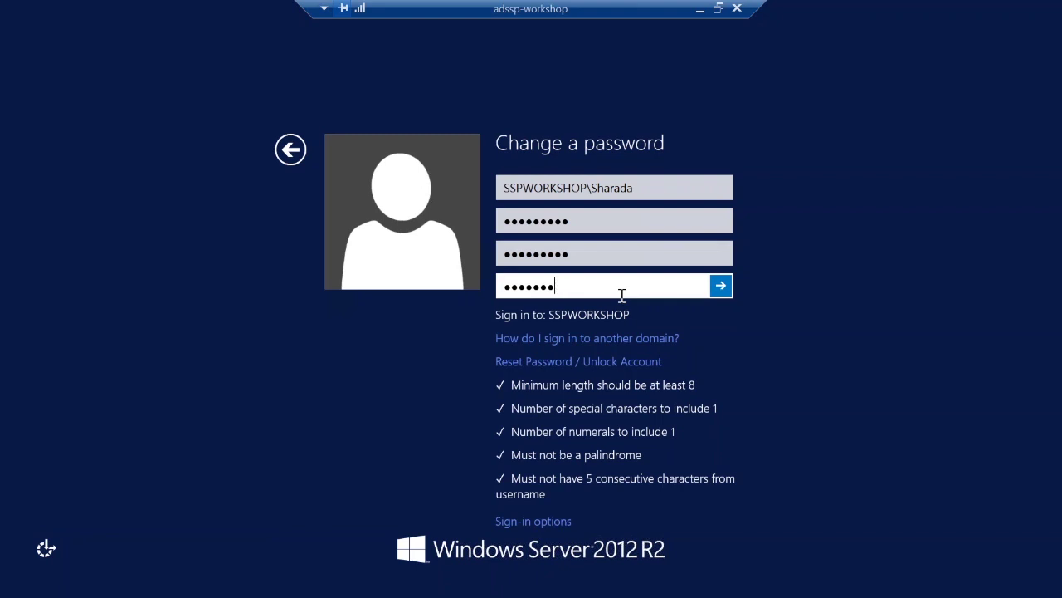
text(*)
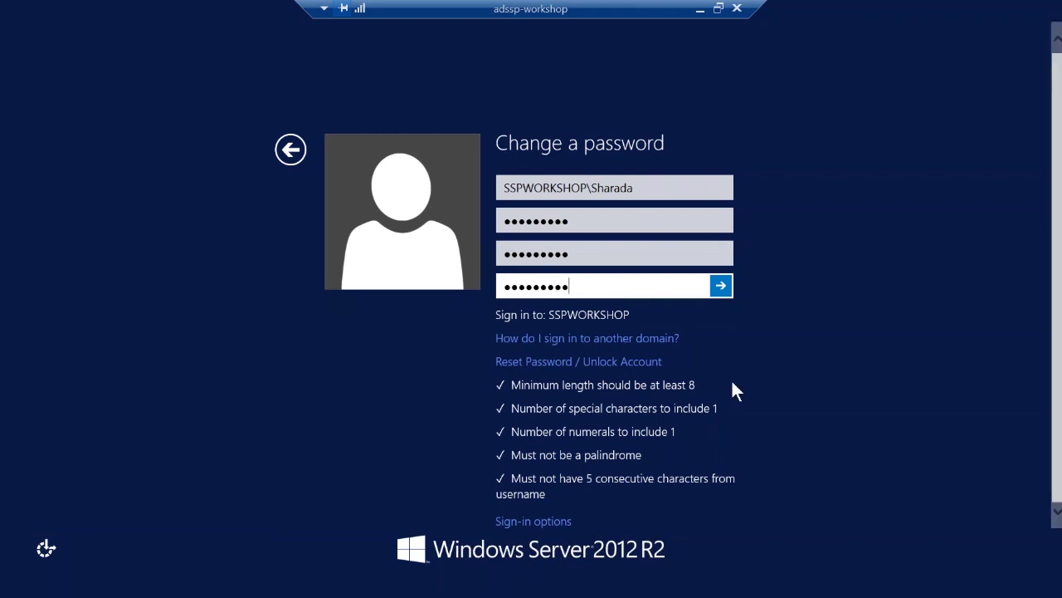
click(880, 373)
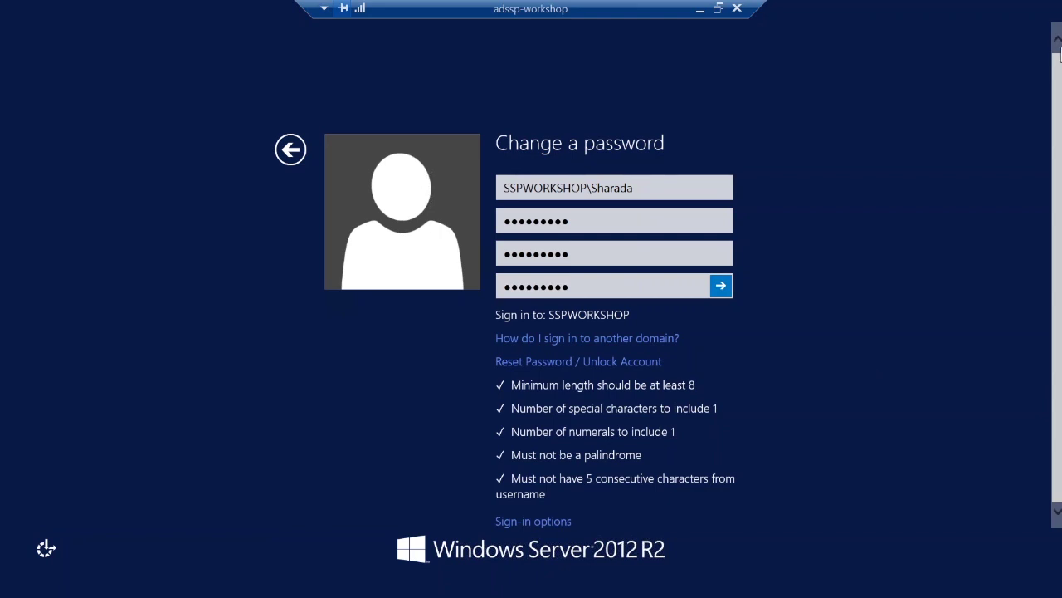
scroll(1057, 54, up, 1)
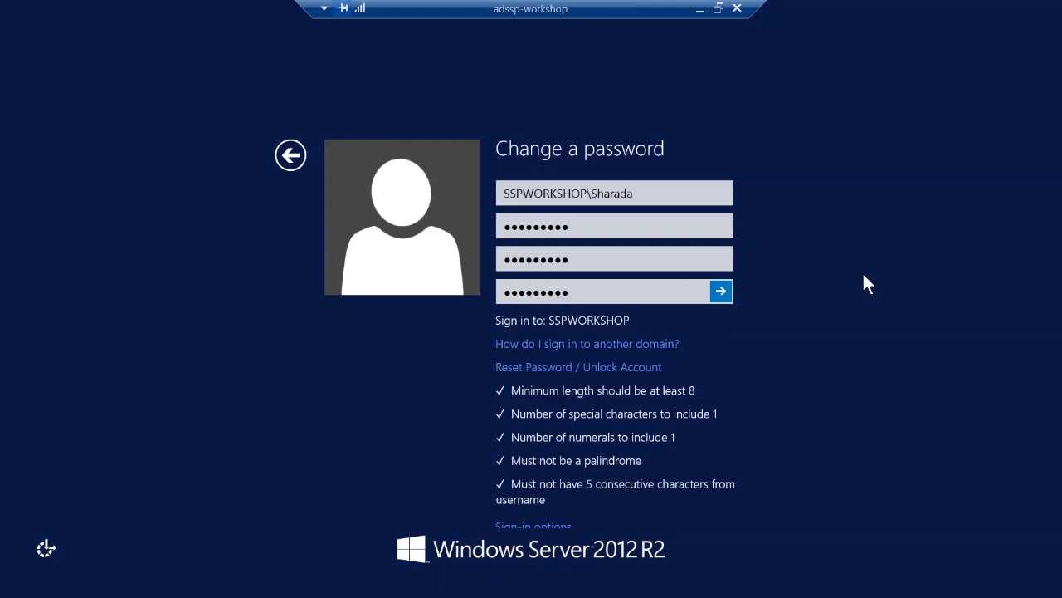
key(Escape)
key(Escape)
key(Escape)
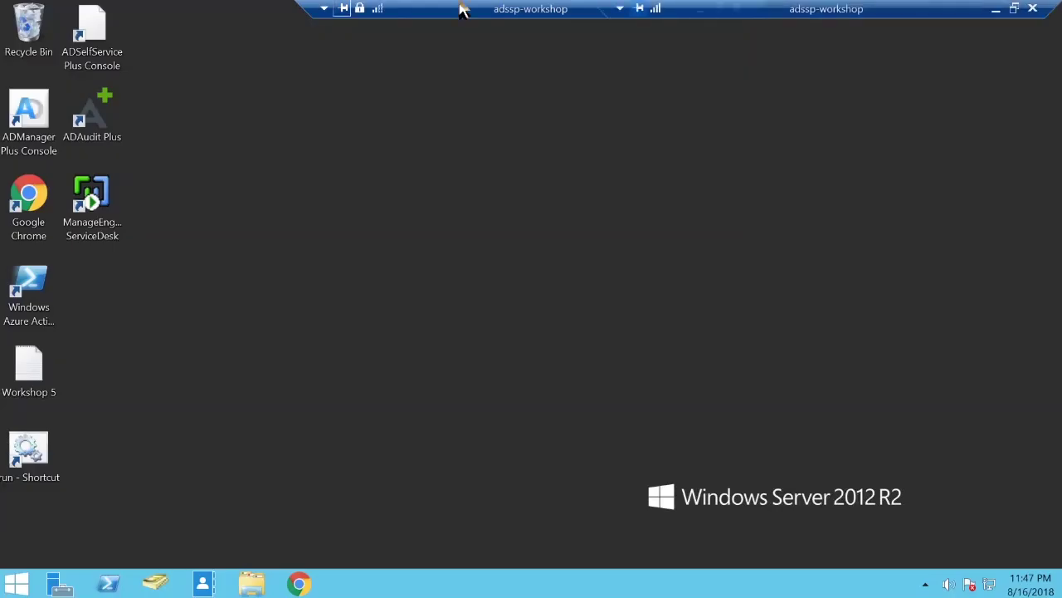
Disconnect the inner adssp-workshop session and minimize the outer remote session to reveal the slides
drag(463, 10, 290, 9)
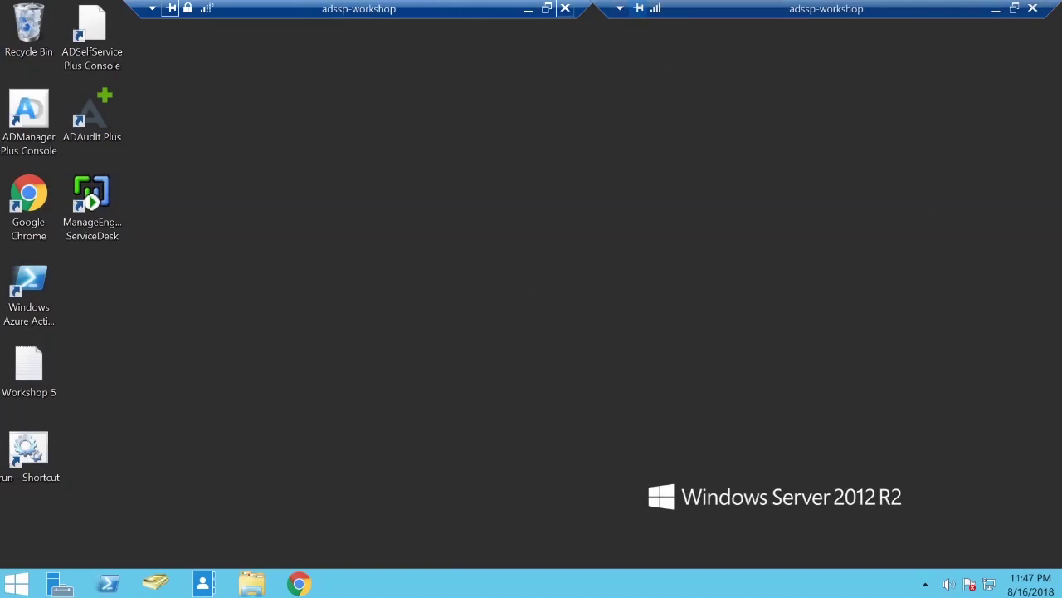
click(566, 8)
click(592, 320)
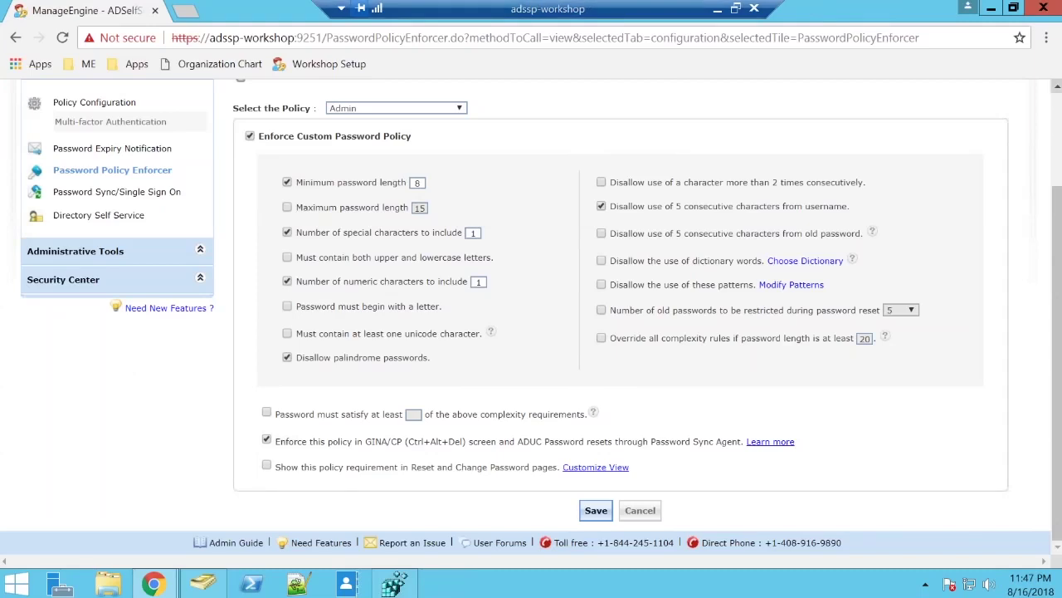
click(718, 9)
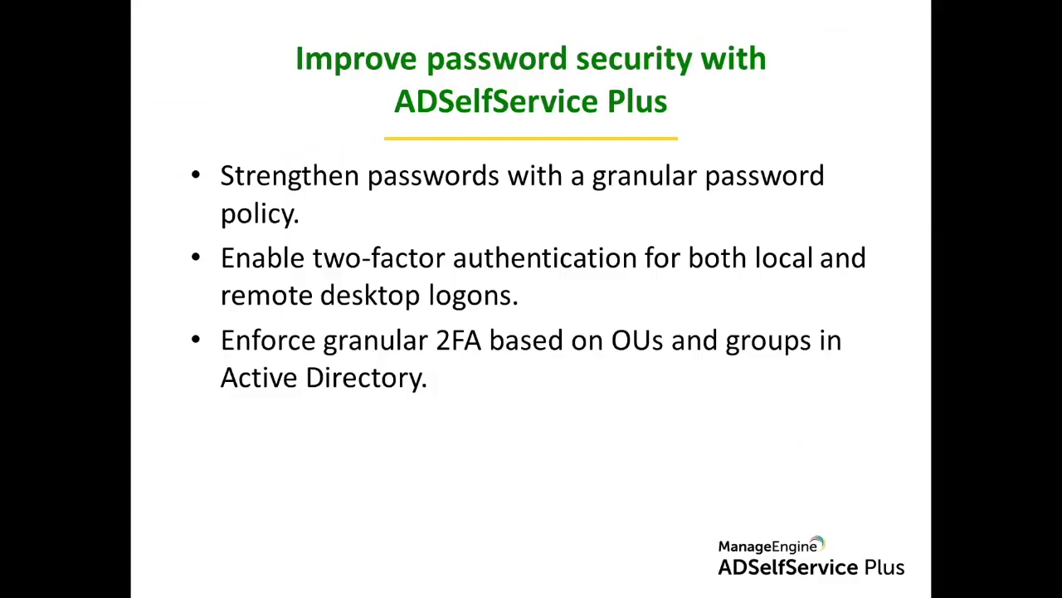
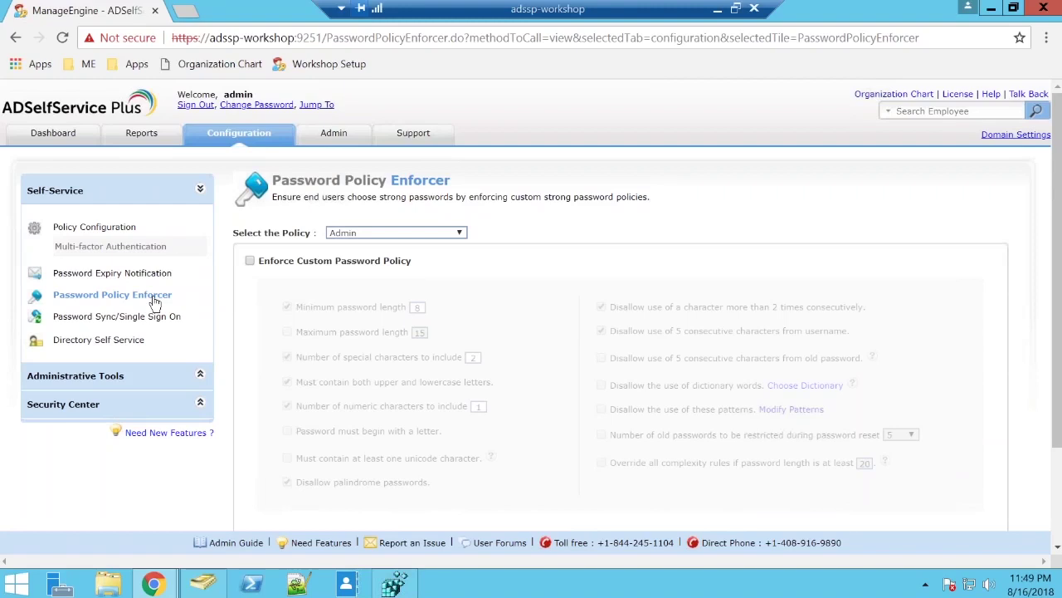
Move from the Password Policy Enforcer settings to the list of self-service policies
click(155, 302)
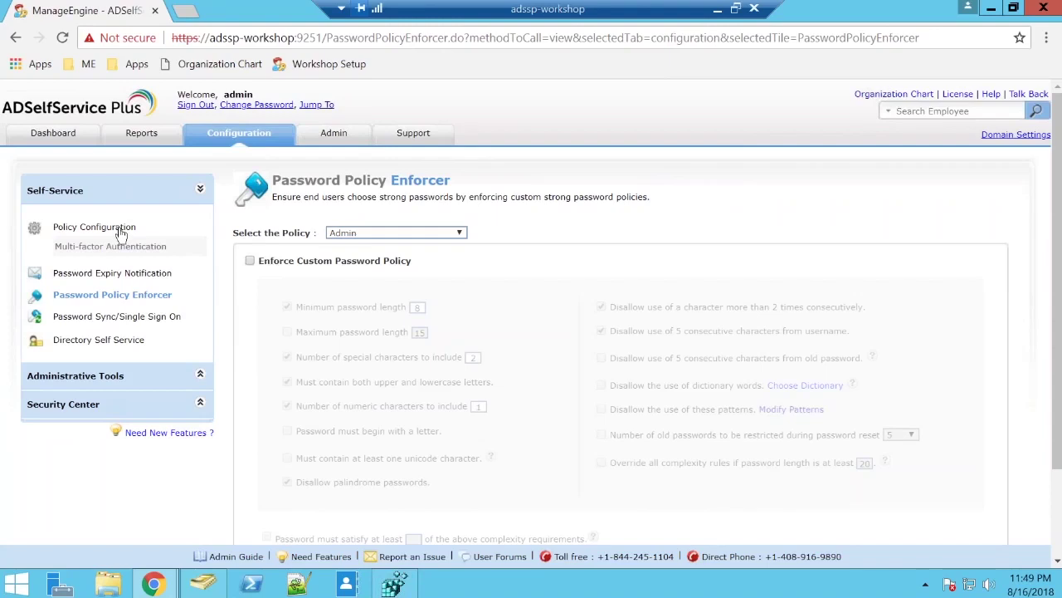
click(120, 231)
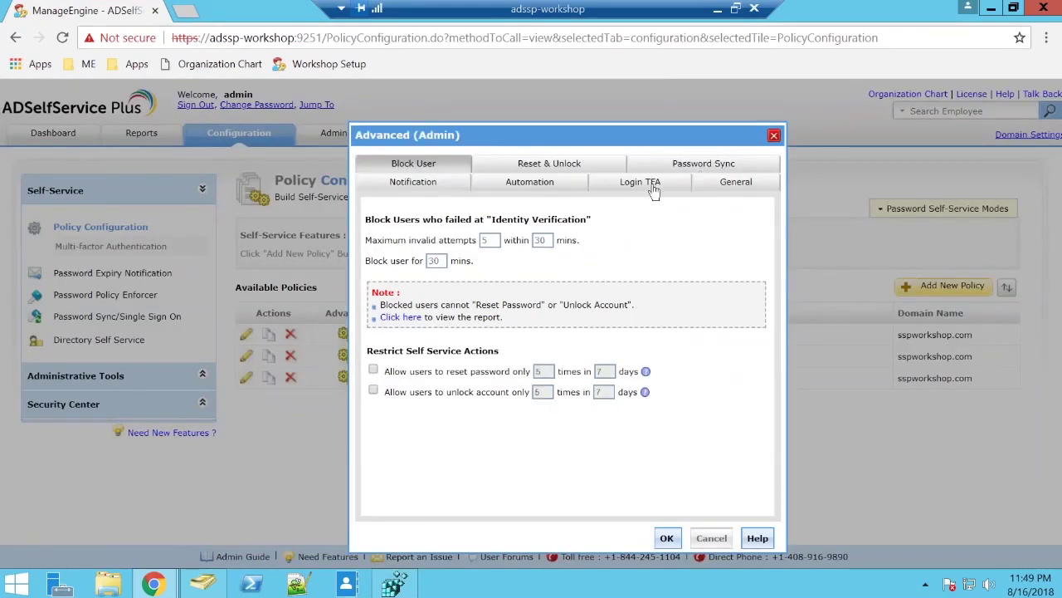
Enable Login TFA with Email Verification codes on the Admin policy and save it
click(631, 189)
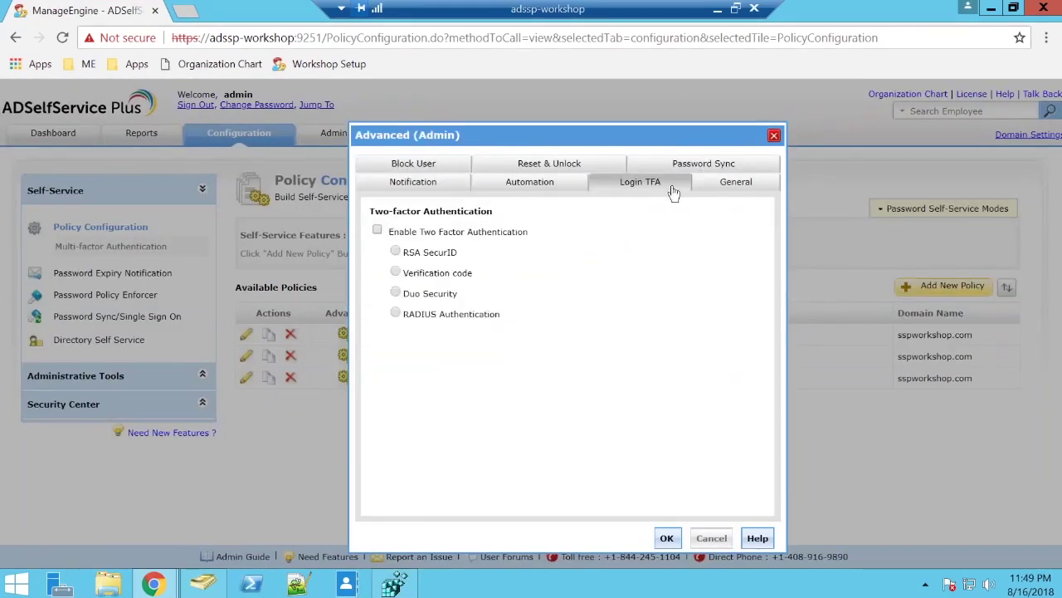
click(377, 232)
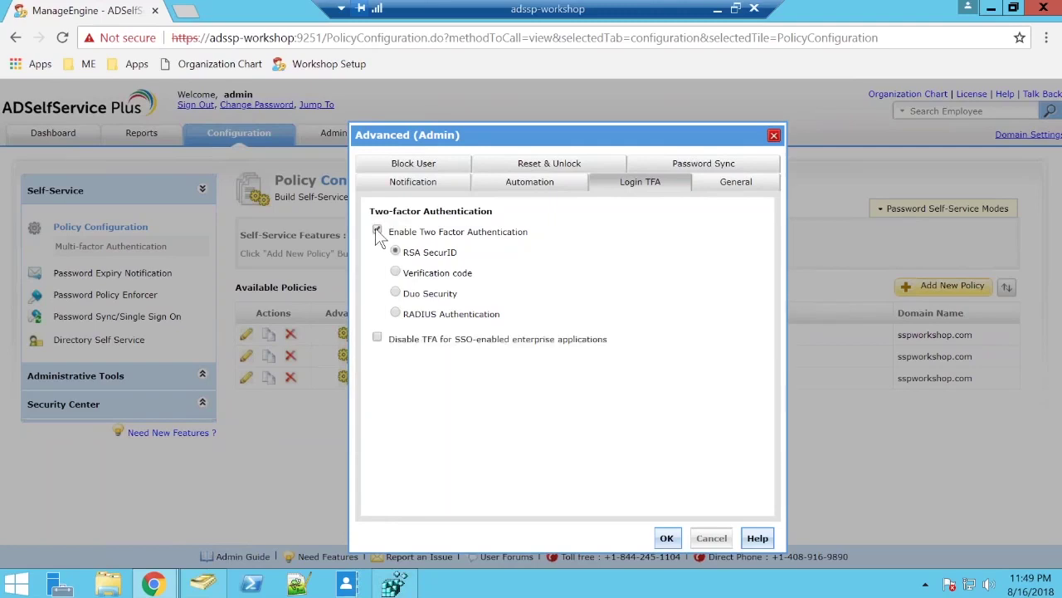
click(395, 272)
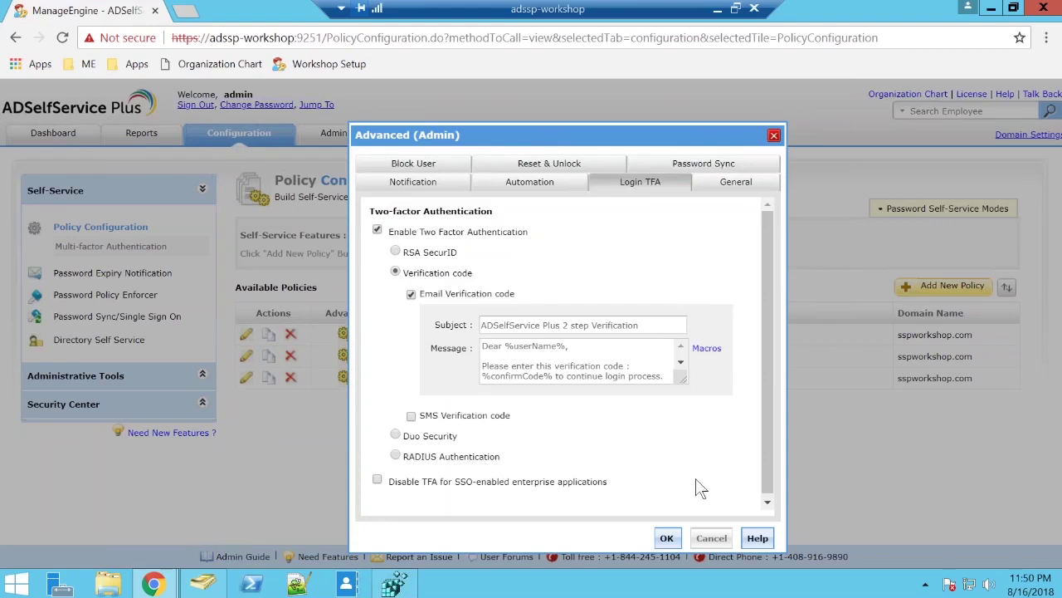
click(668, 539)
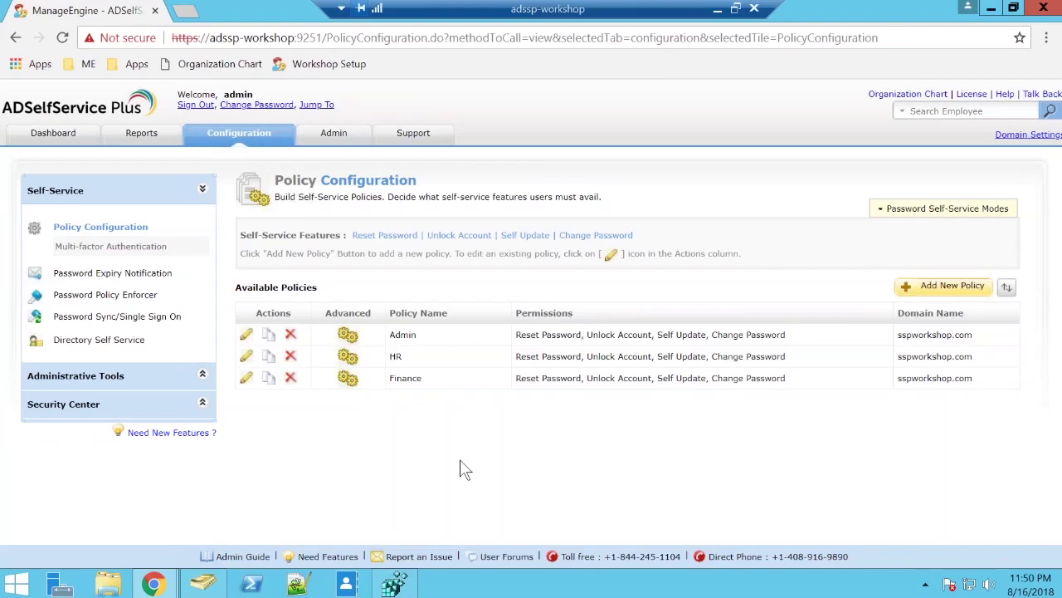
key(ctrl+p)
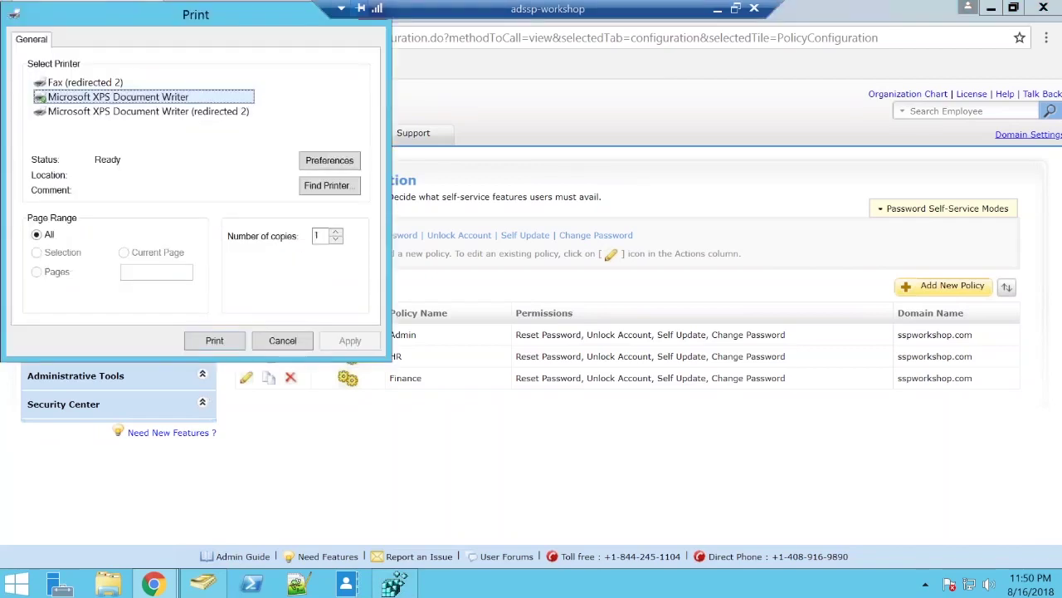
Dismiss the Print dialog and load the ADSelfService Plus login page in a private window
drag(274, 17, 327, 102)
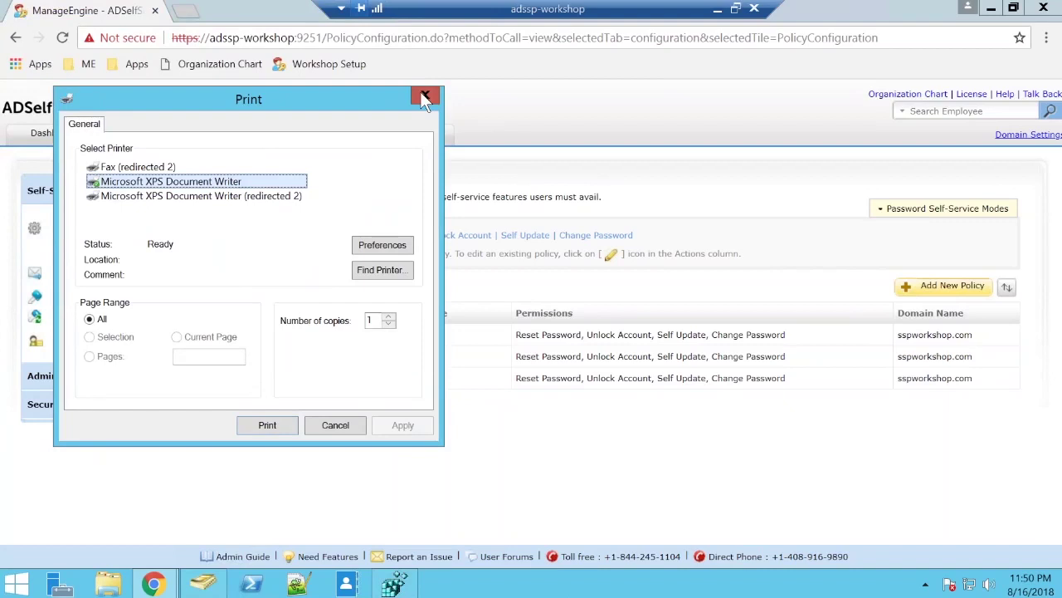
click(423, 98)
key(ctrl+shift+n)
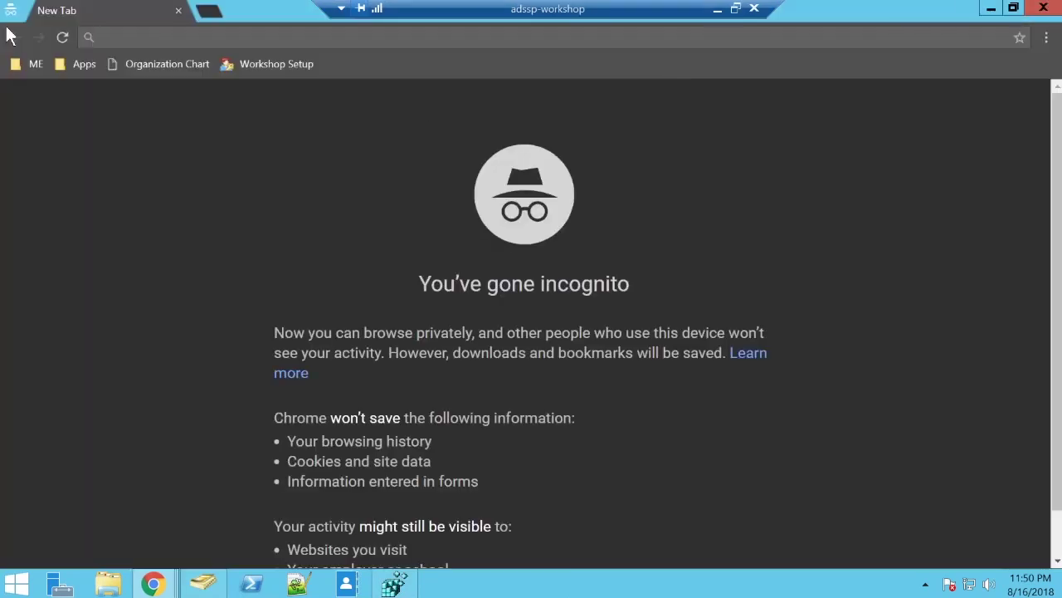
click(14, 64)
click(33, 87)
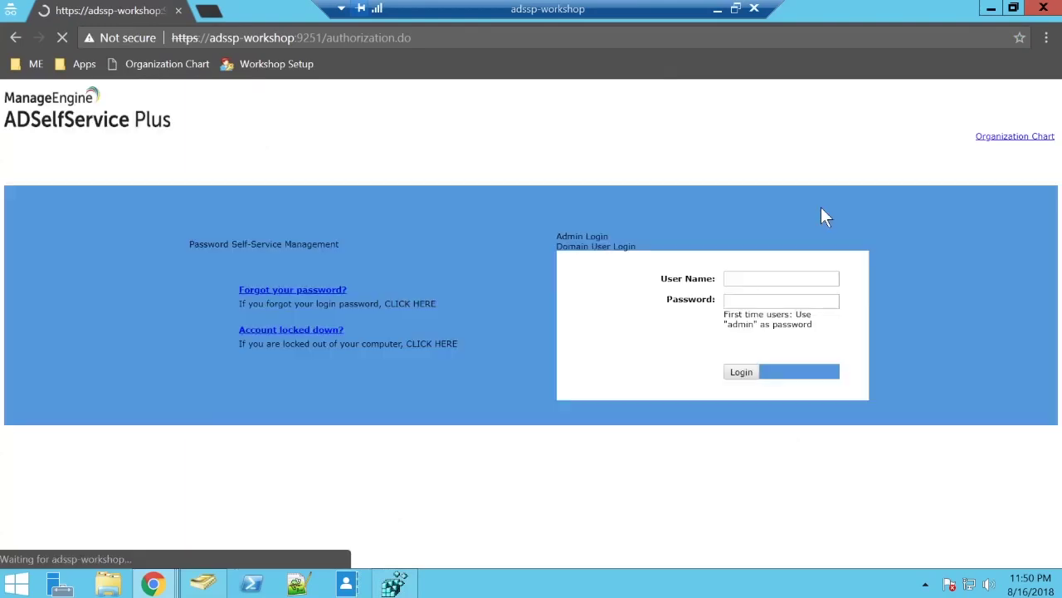
Log in on Domain User Login with the user's name and password
click(756, 226)
text(sharada)
key(Tab)
text(••••••••)
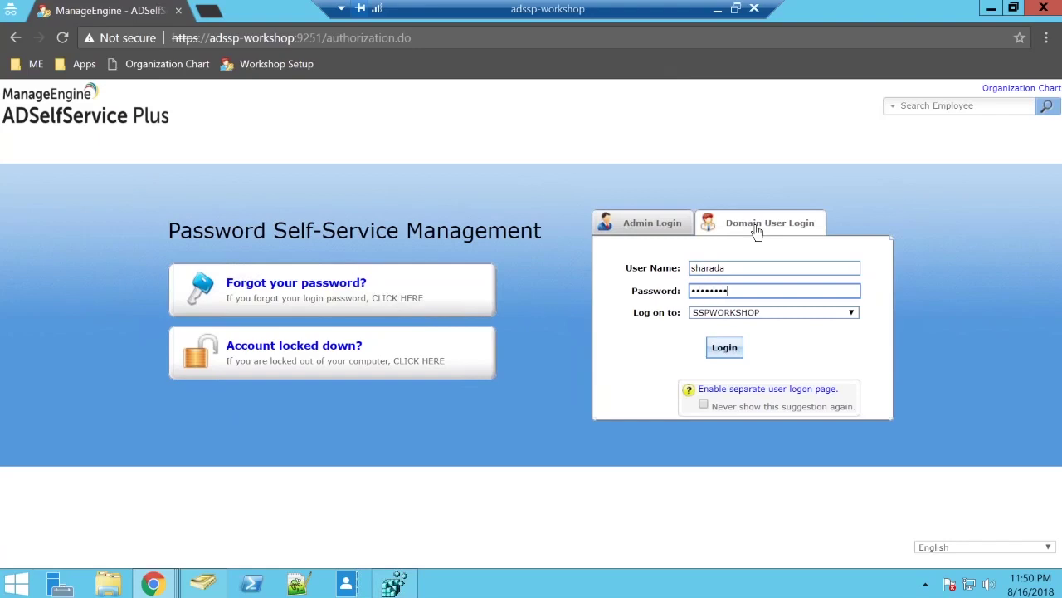
text(•)
key(Return)
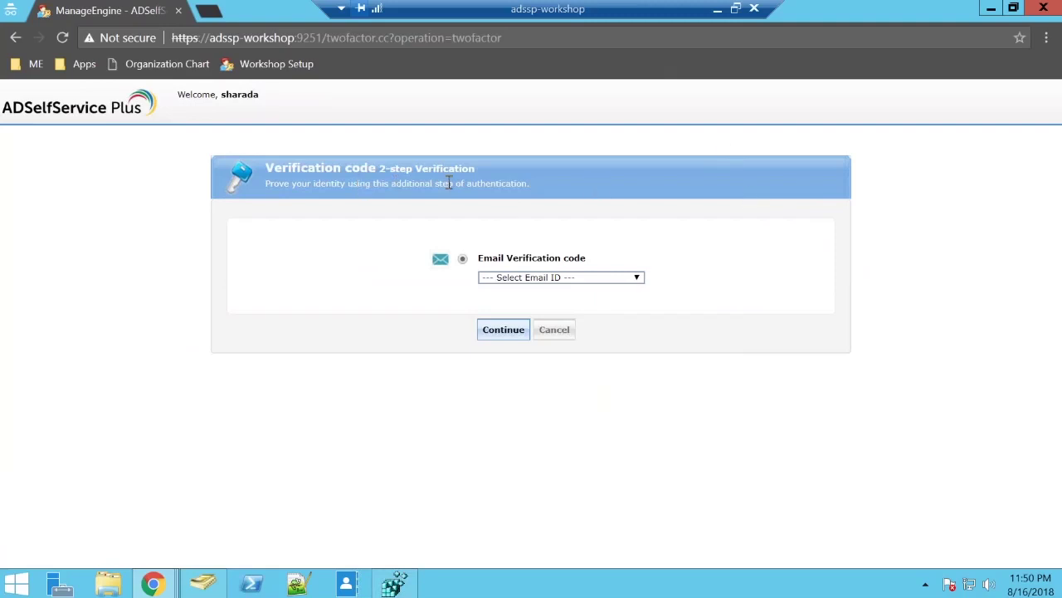
Choose the user's e-mail address and have the verification code sent there
click(586, 278)
click(596, 300)
click(514, 340)
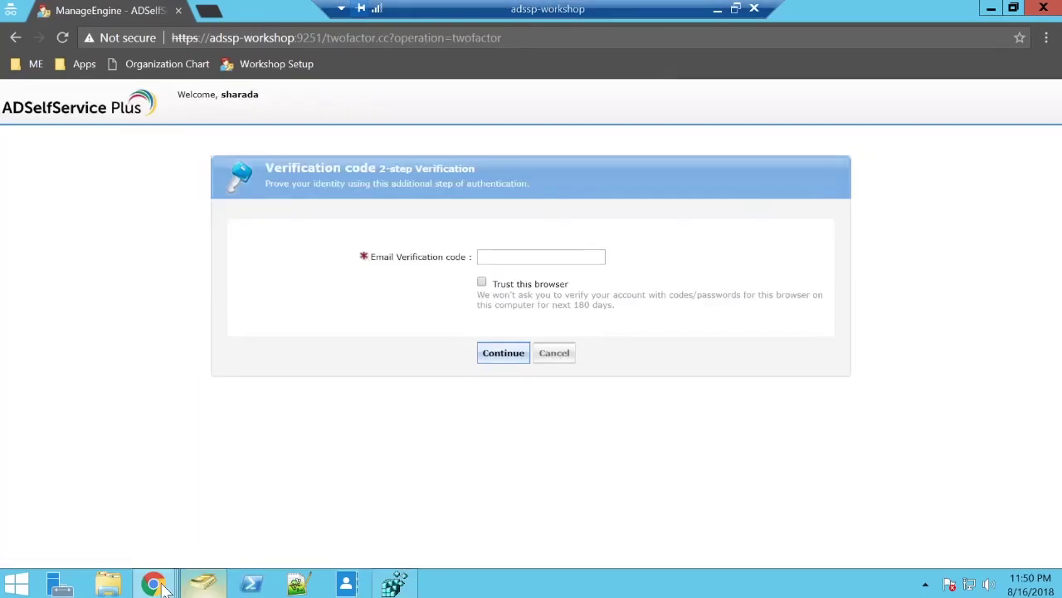
Copy the code from Gmail's 2 step Verification email and return to ADSelfService Plus
mouse_move(153, 583)
click(318, 483)
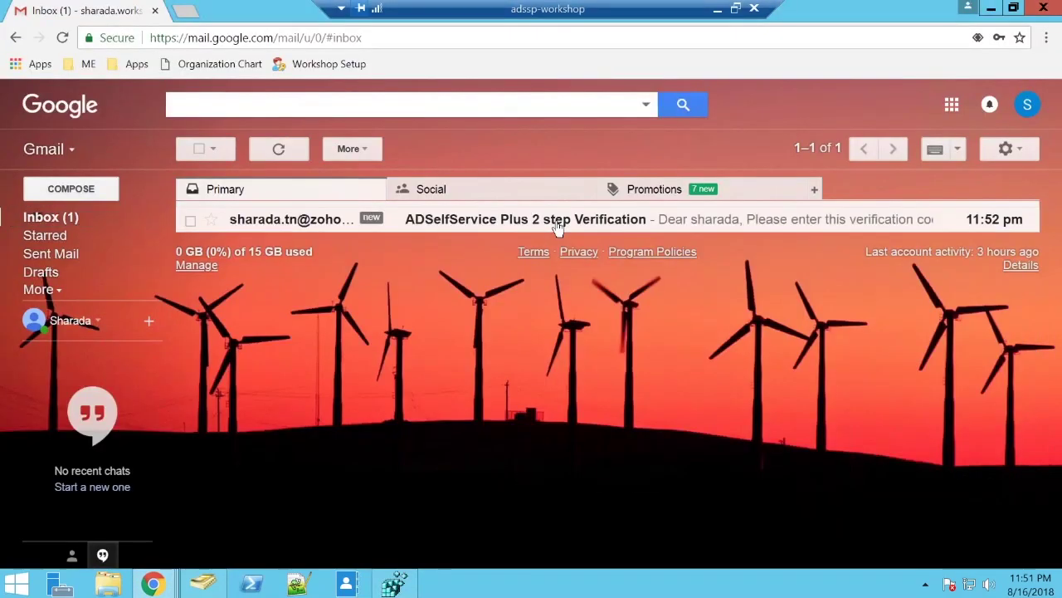
click(525, 219)
double_click(464, 304)
key(ctrl+c)
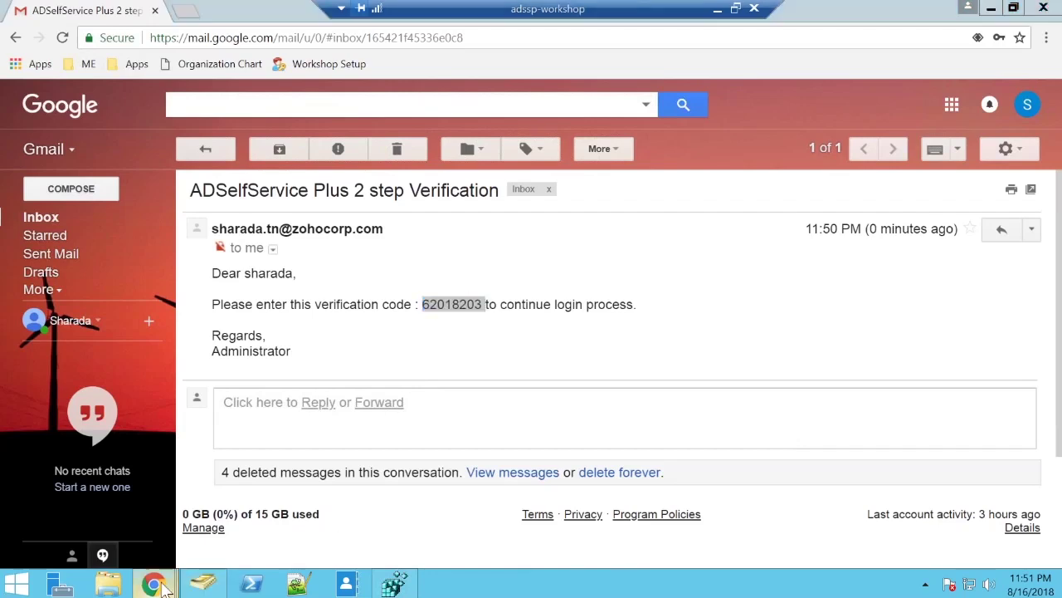
mouse_move(163, 587)
click(179, 451)
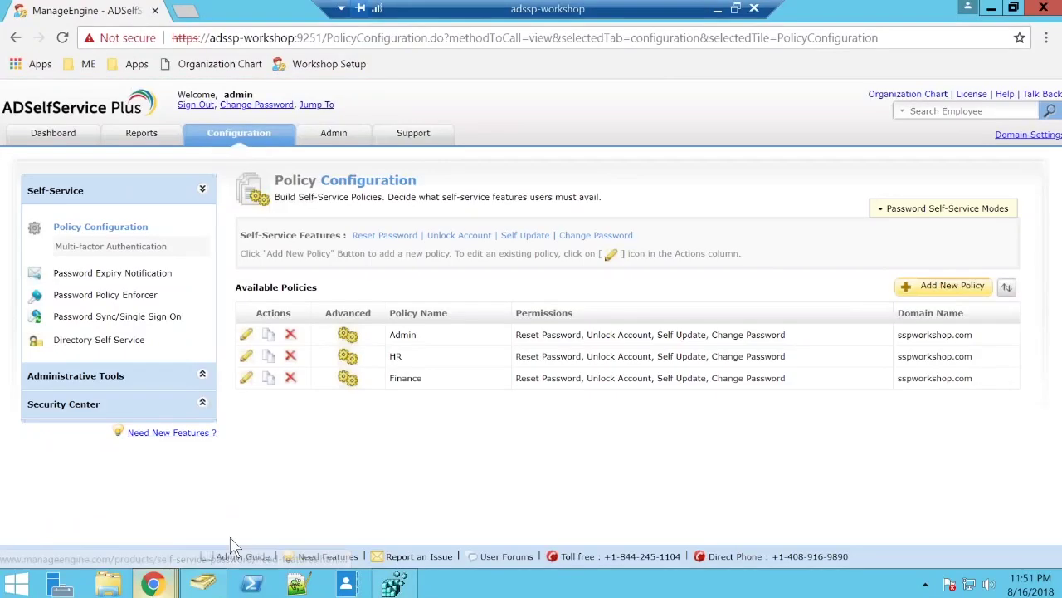
Paste the copied code into Email Verification code and submit it
click(457, 498)
click(530, 259)
key(ctrl+v)
click(503, 352)
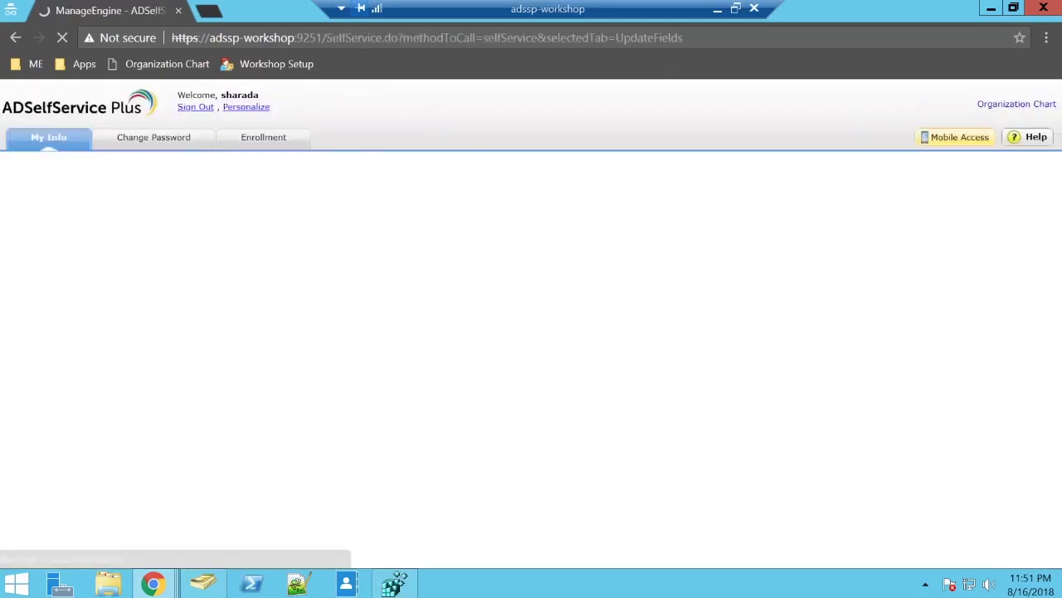
scroll(531, 332, down, 2)
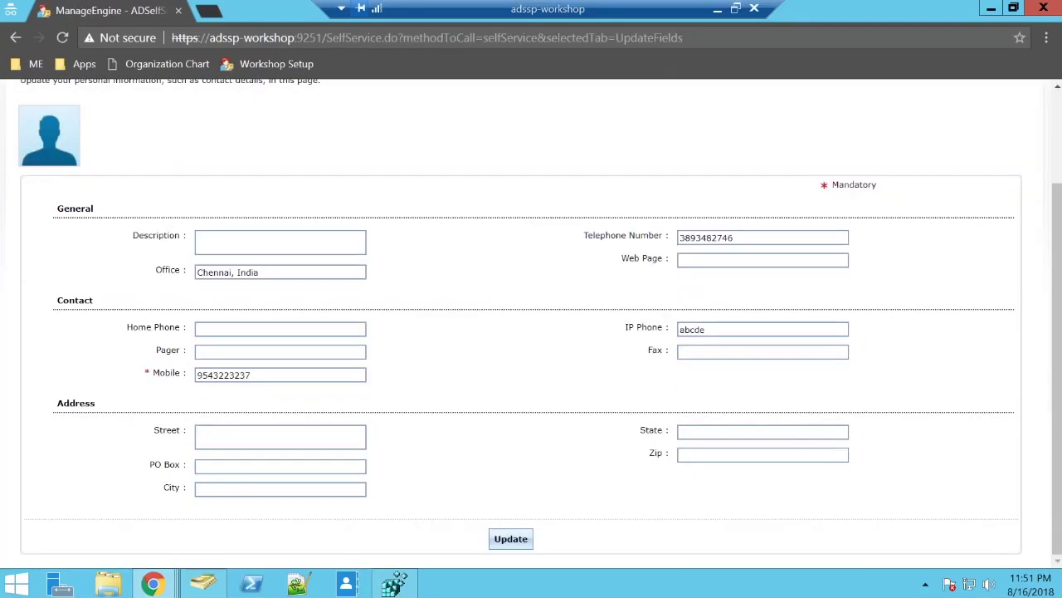
scroll(9, 137, up, 2)
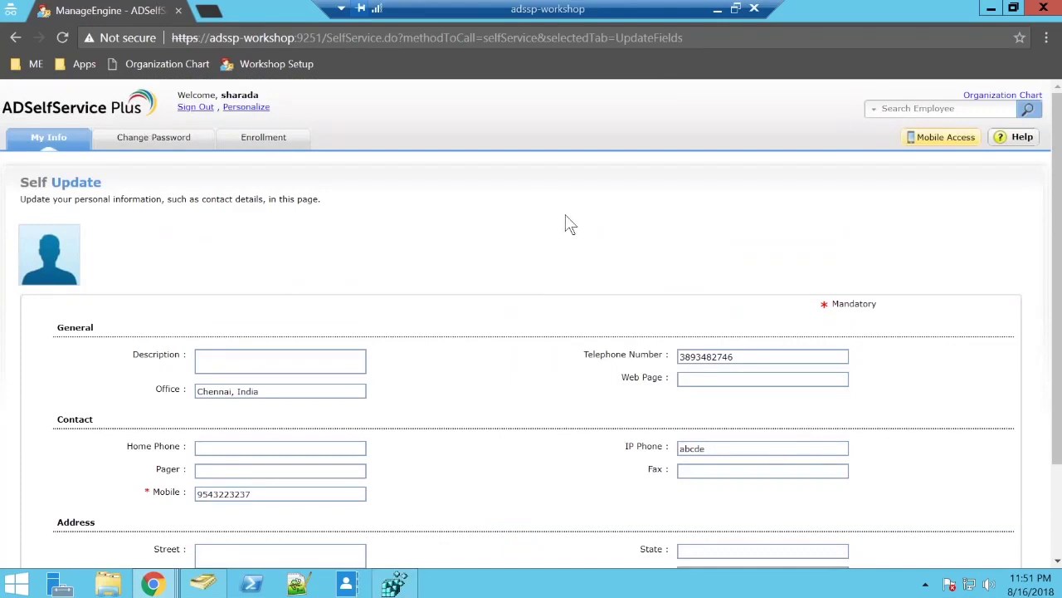
Browse the Change Password and My Info pages, then sign out and close the private window
click(139, 147)
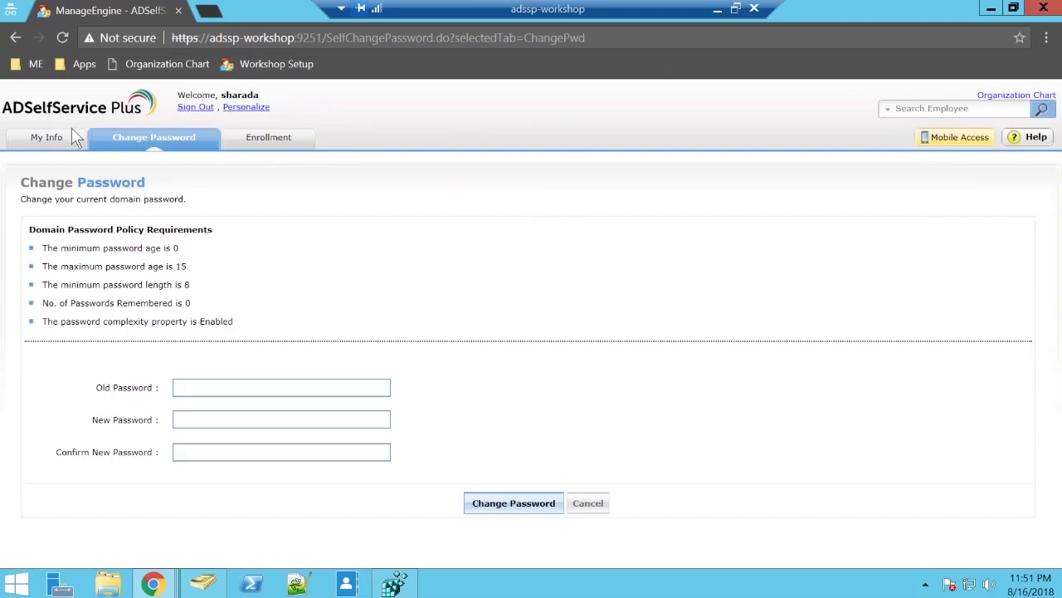
click(52, 155)
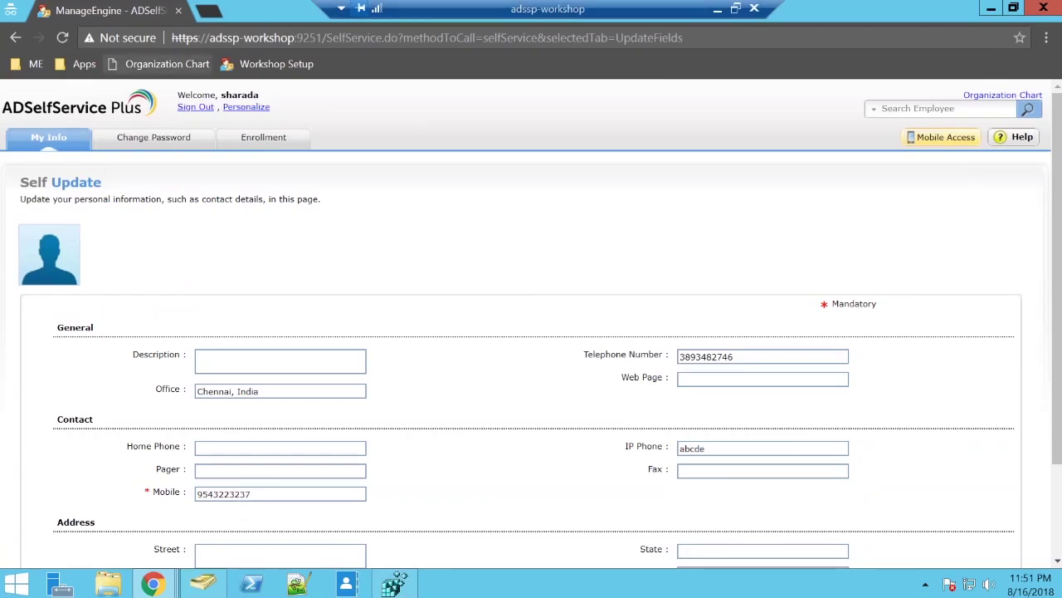
click(192, 109)
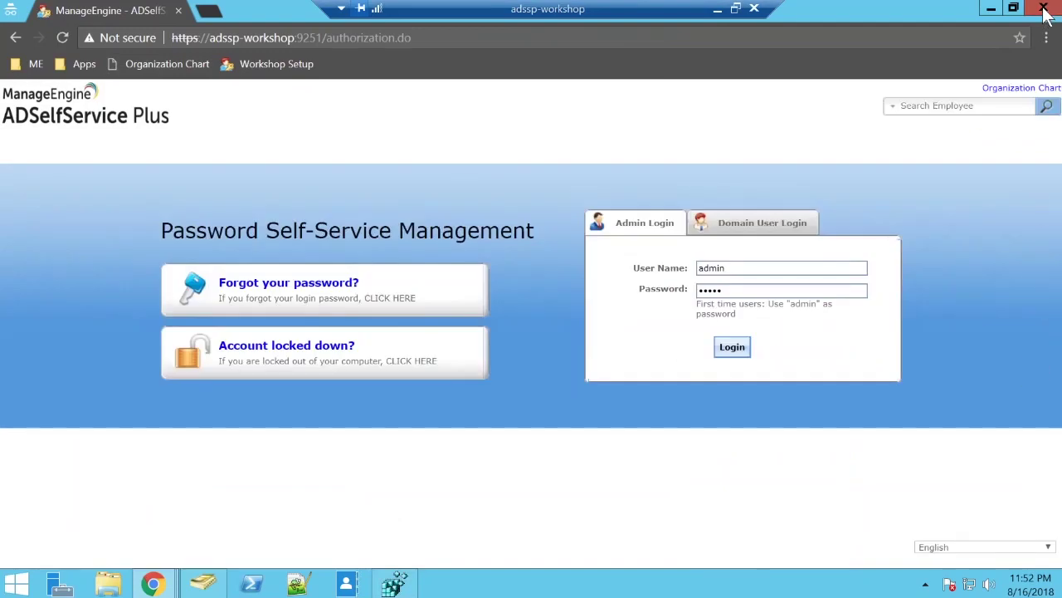
click(1044, 9)
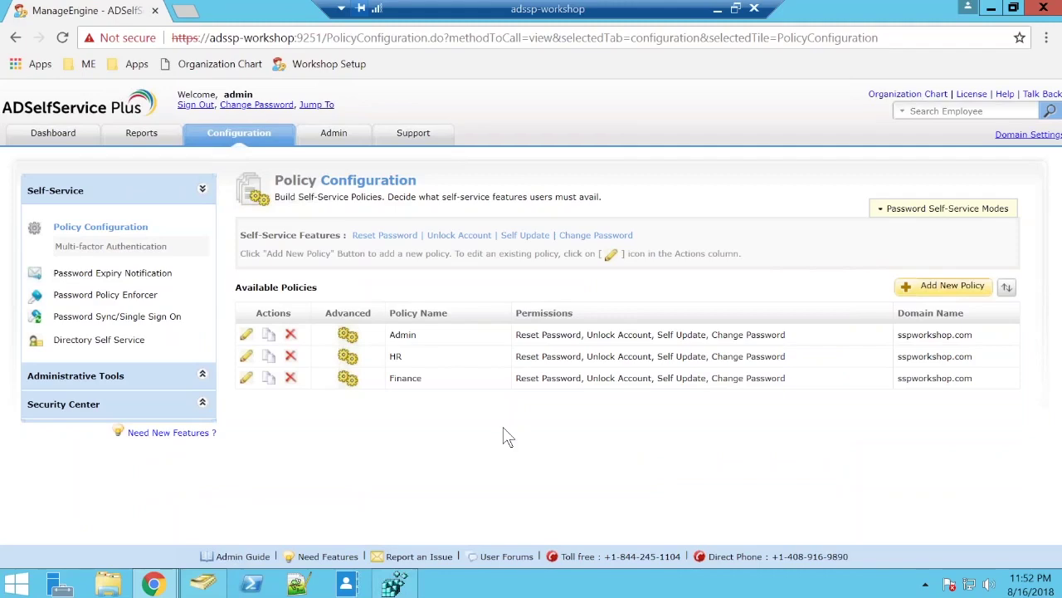
key(super)
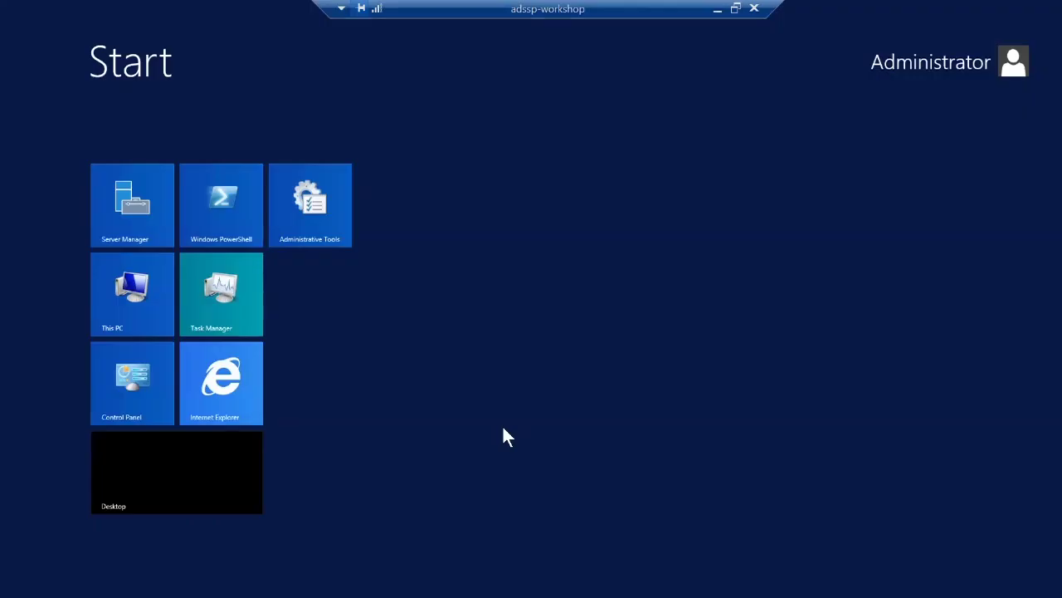
Launch Remote Desktop Connection and connect to adssp-workshop with the domain user's password
text(remote Desktop Connection)
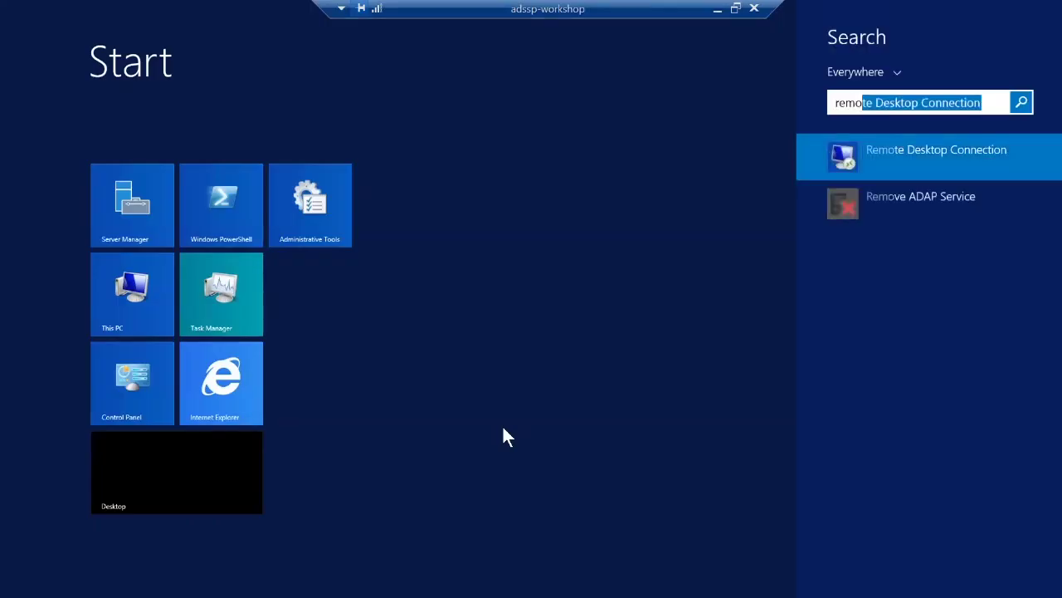
key(Return)
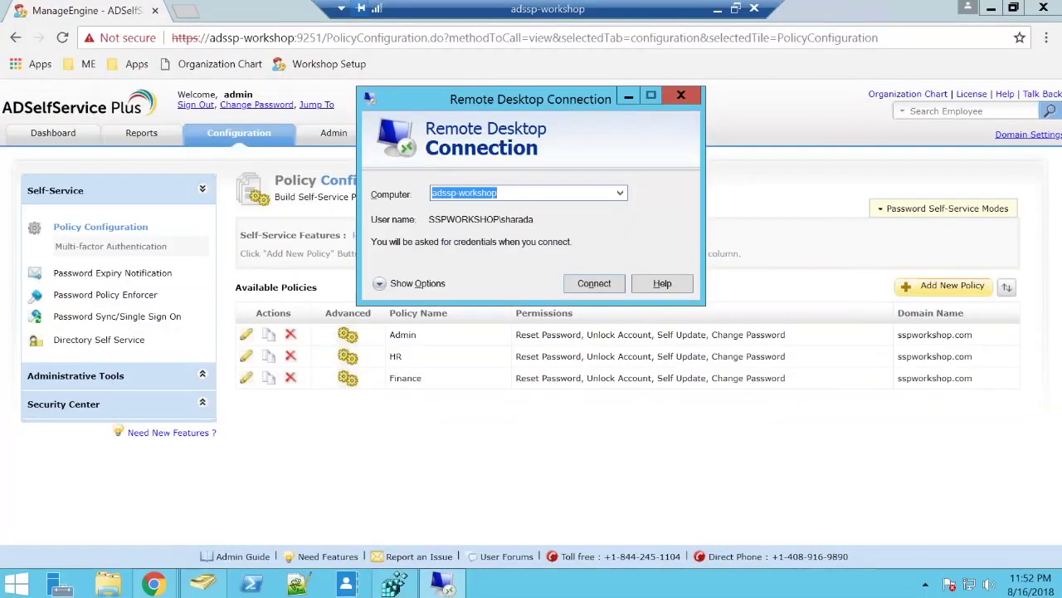
key(Return)
text(password)
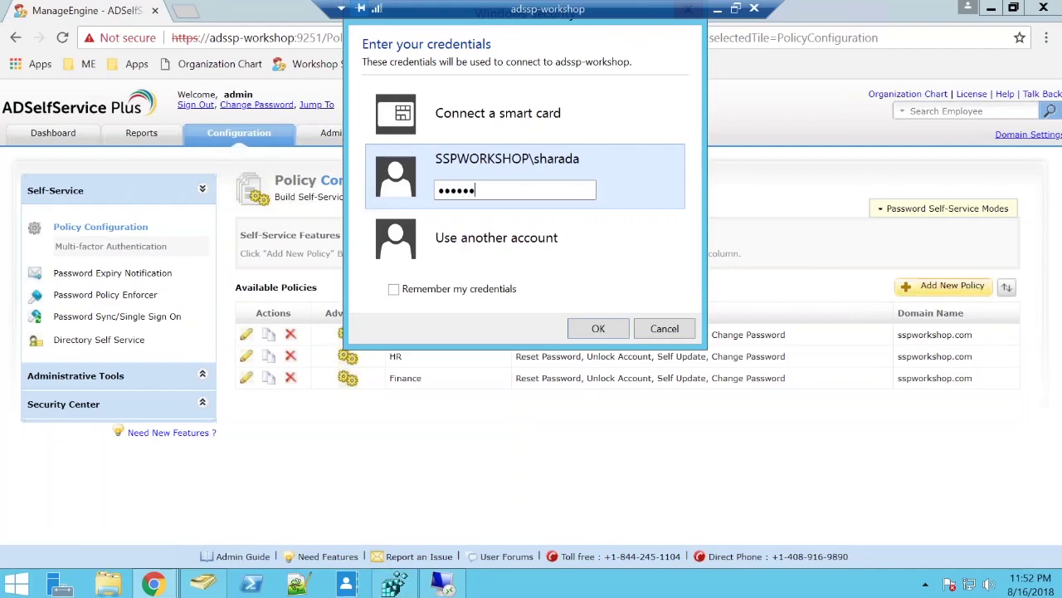
key(Return)
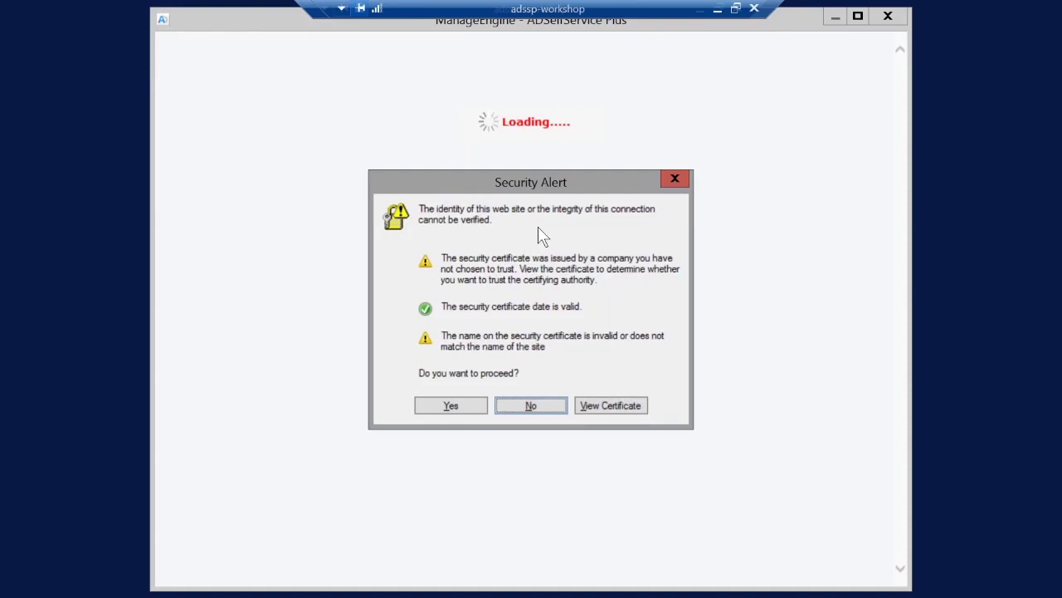
Accept the certificate Security Alert and request a verification code to the user's e-mail
click(450, 405)
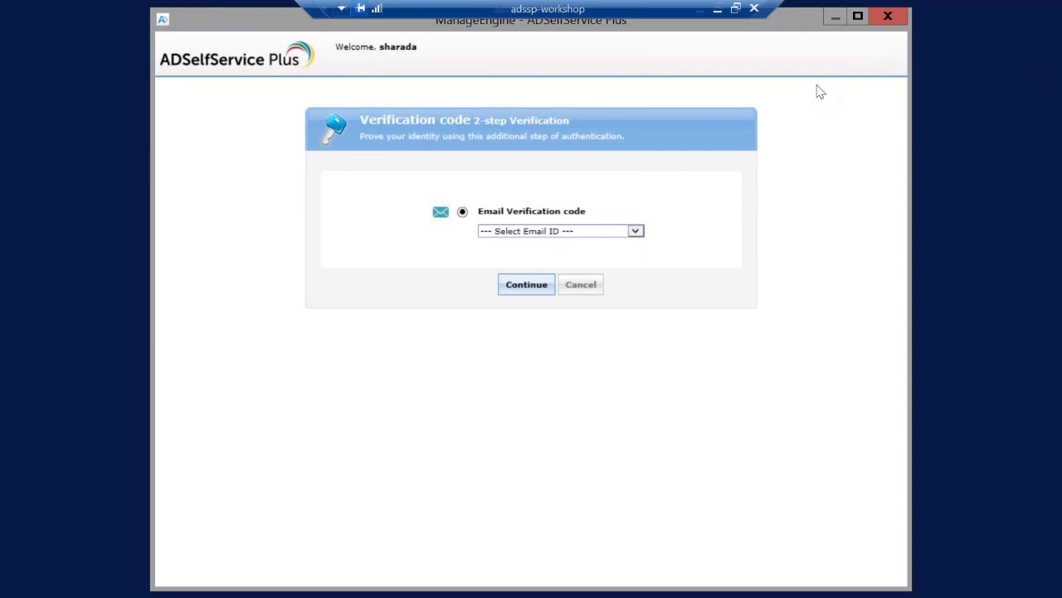
click(636, 234)
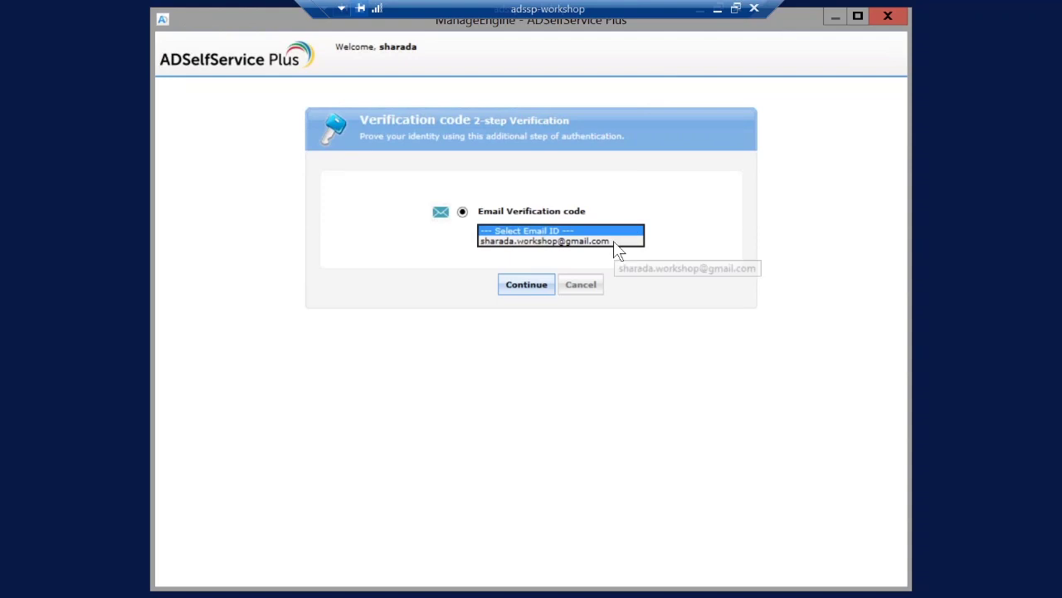
click(613, 241)
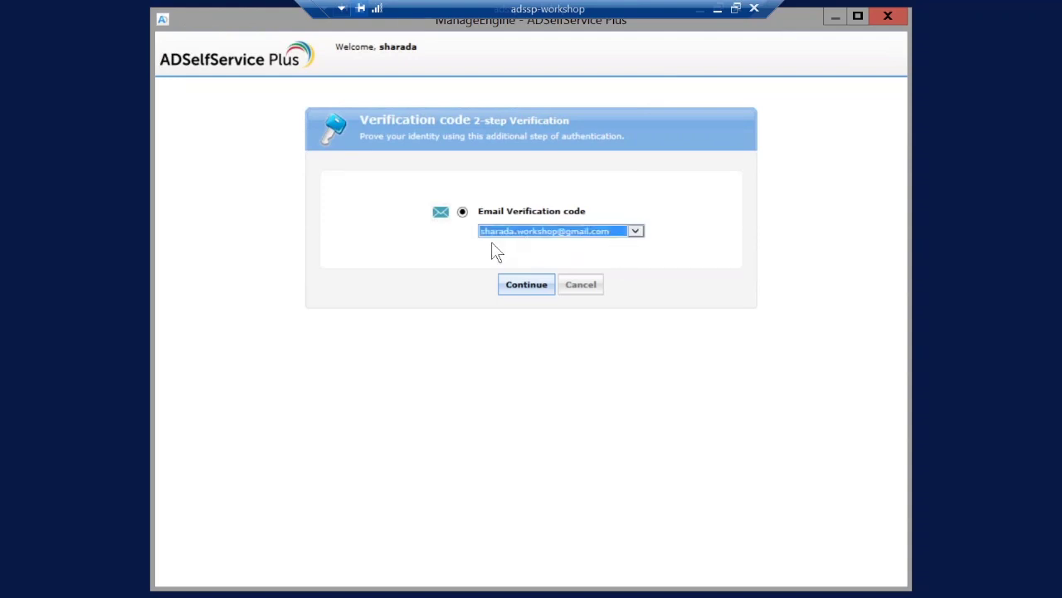
click(538, 292)
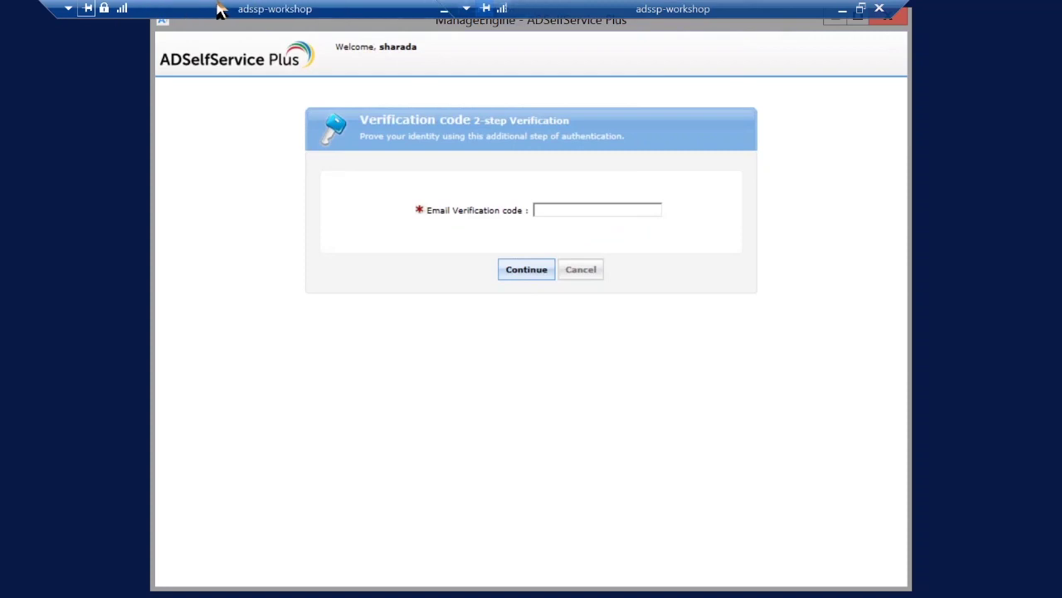
Read the newest verification code in Gmail and type it into the remote session's code field
click(434, 9)
mouse_move(153, 584)
click(312, 479)
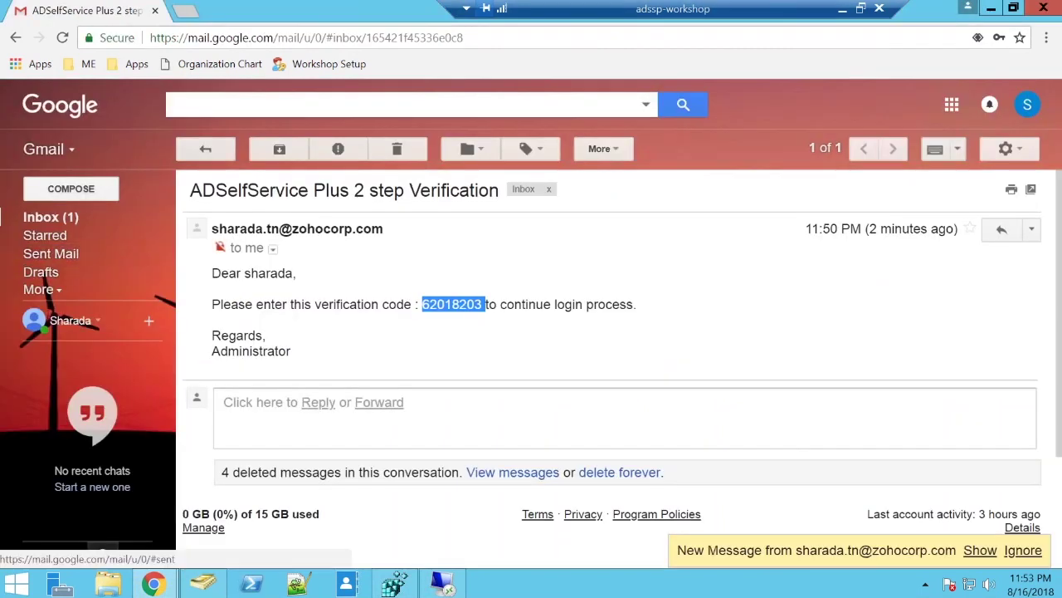
click(978, 551)
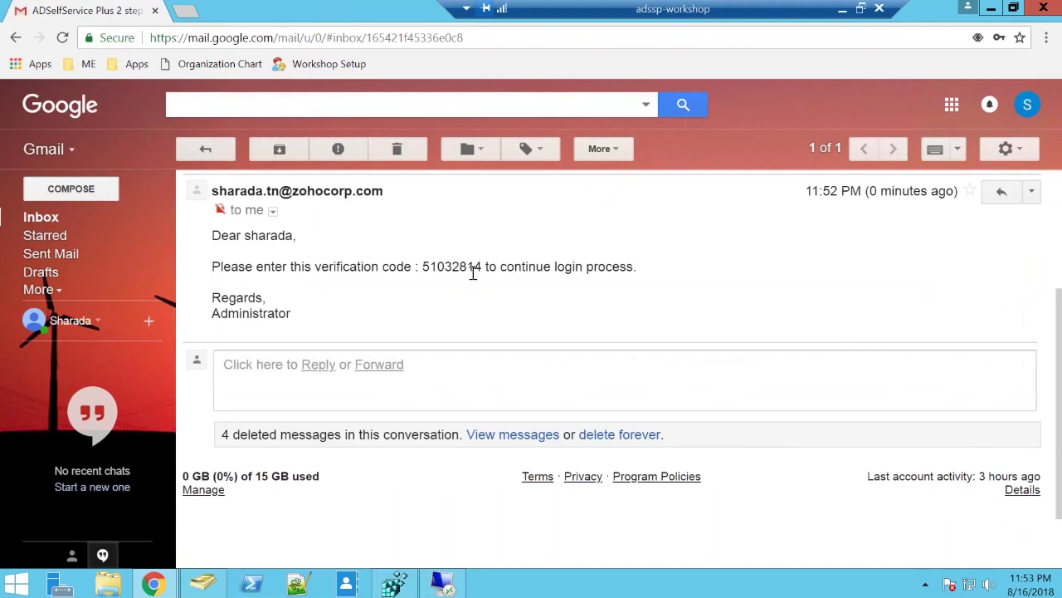
click(445, 584)
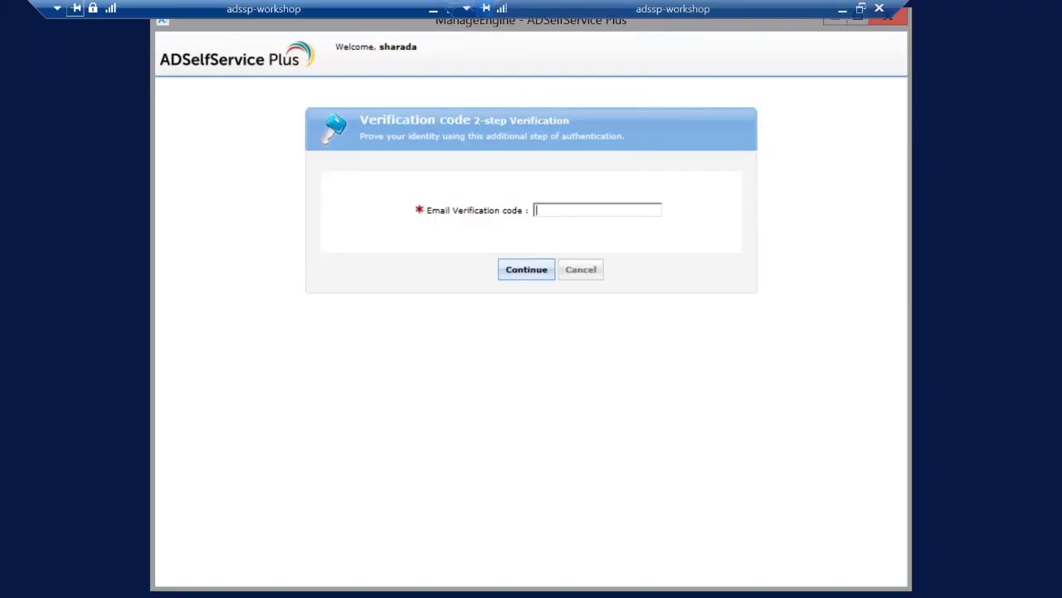
Submit the verification code and reach the remote server's Start screen
click(512, 277)
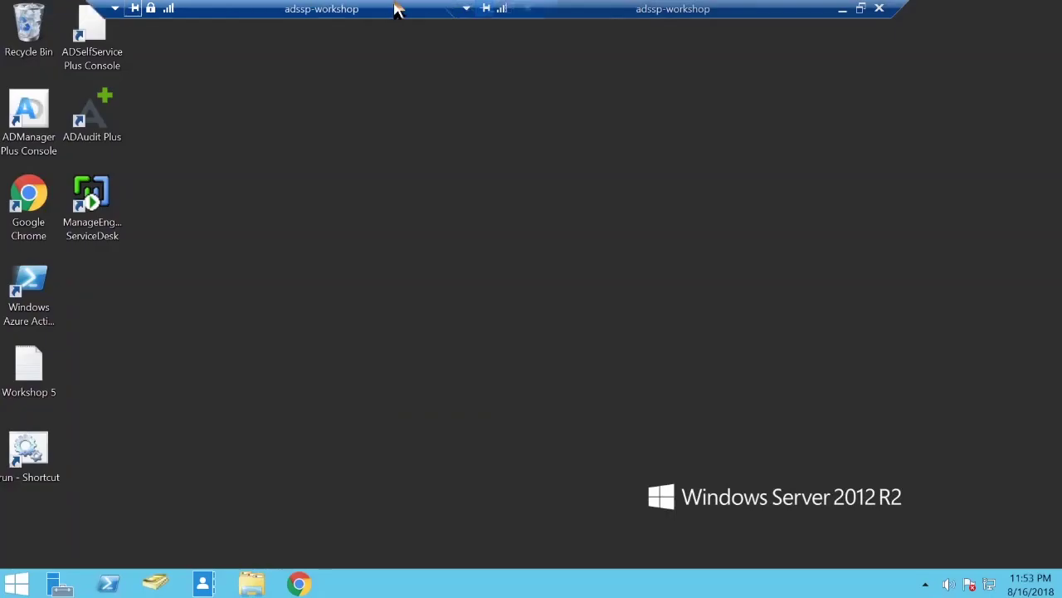
drag(399, 9, 534, 9)
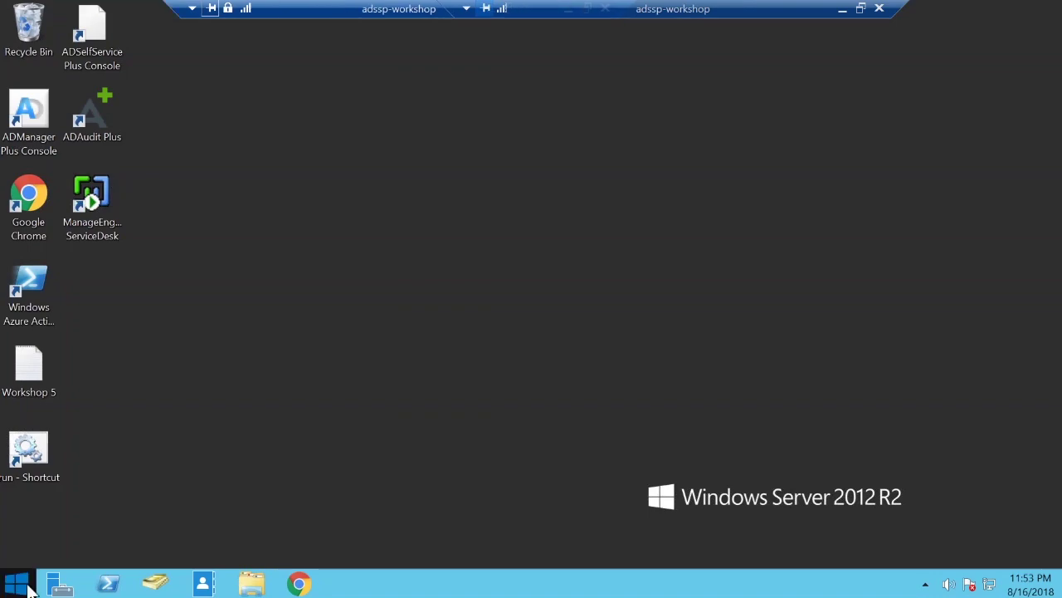
click(17, 584)
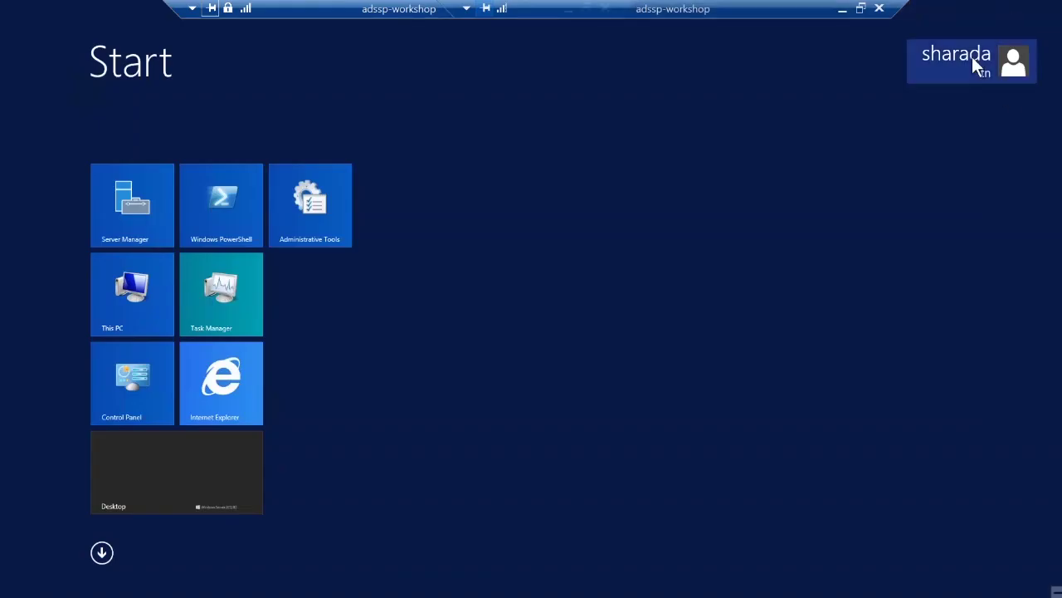
mouse_move(531, 593)
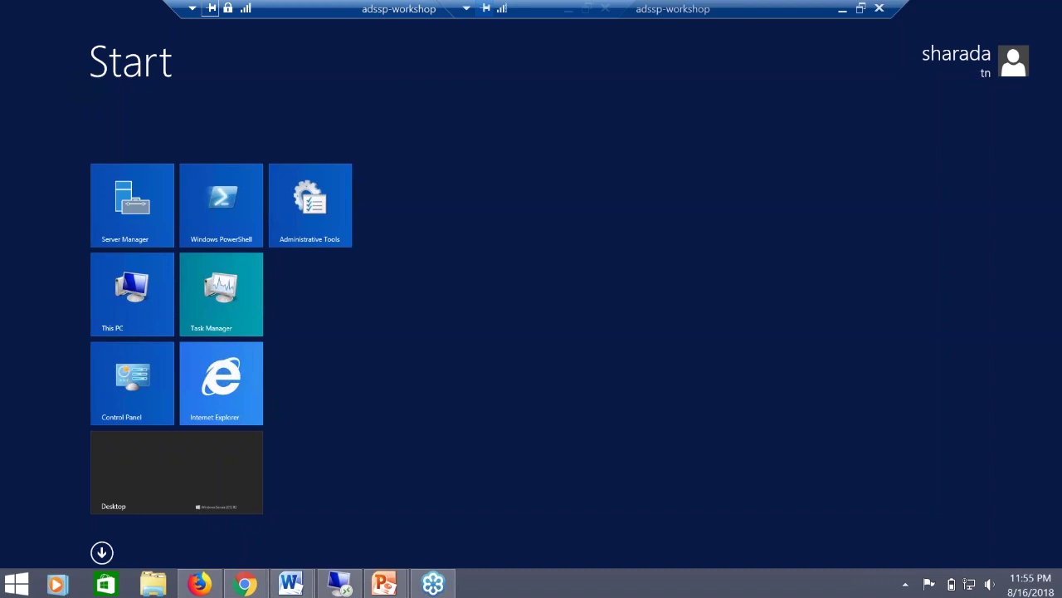
Disconnect the domain user's adssp-workshop remote session
drag(648, 8, 694, 7)
drag(297, 8, 247, 8)
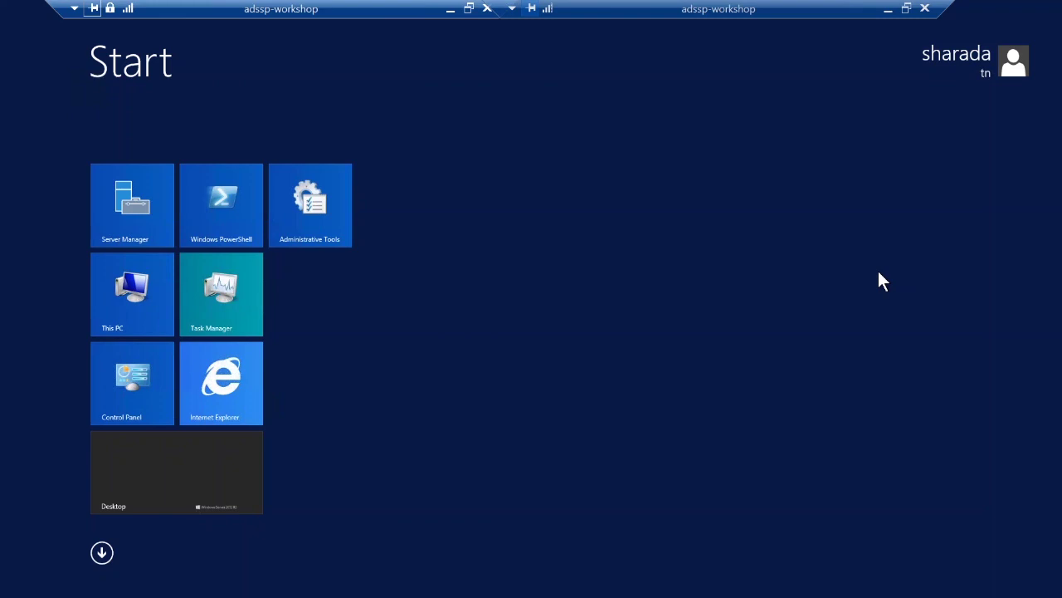
drag(712, 7, 796, 7)
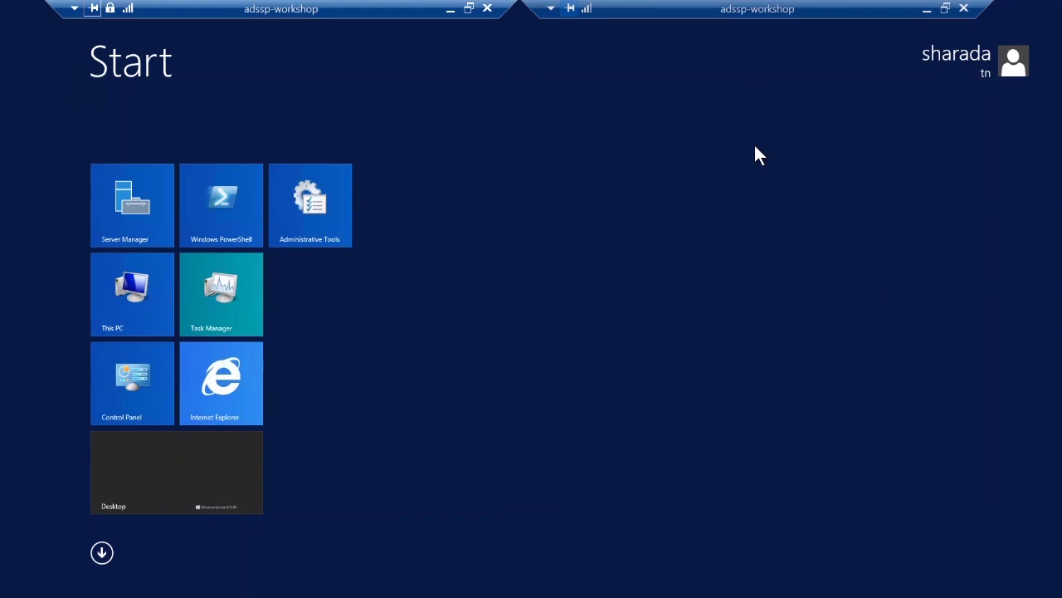
click(487, 10)
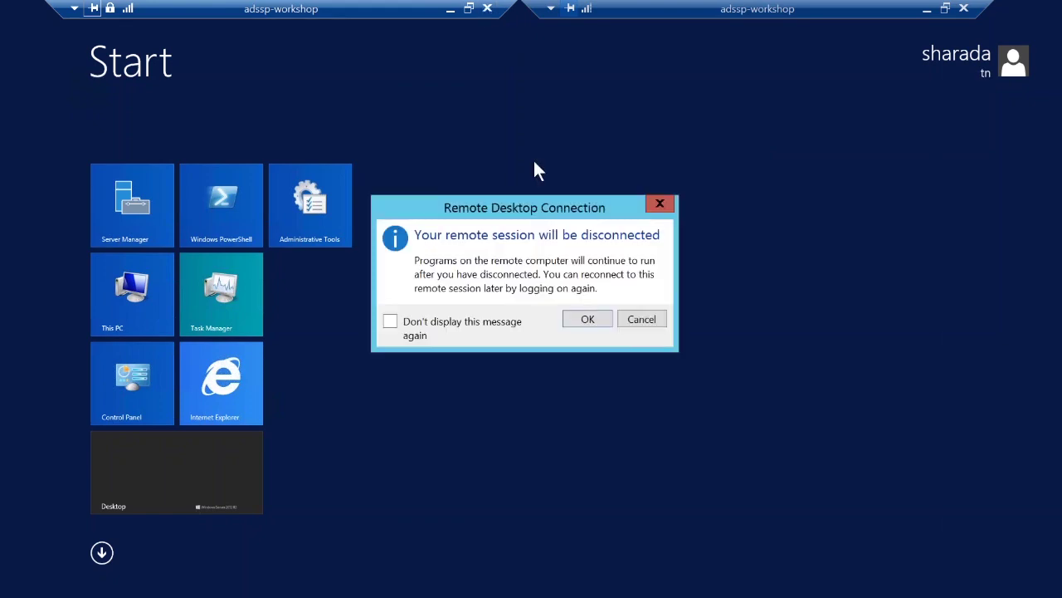
click(604, 318)
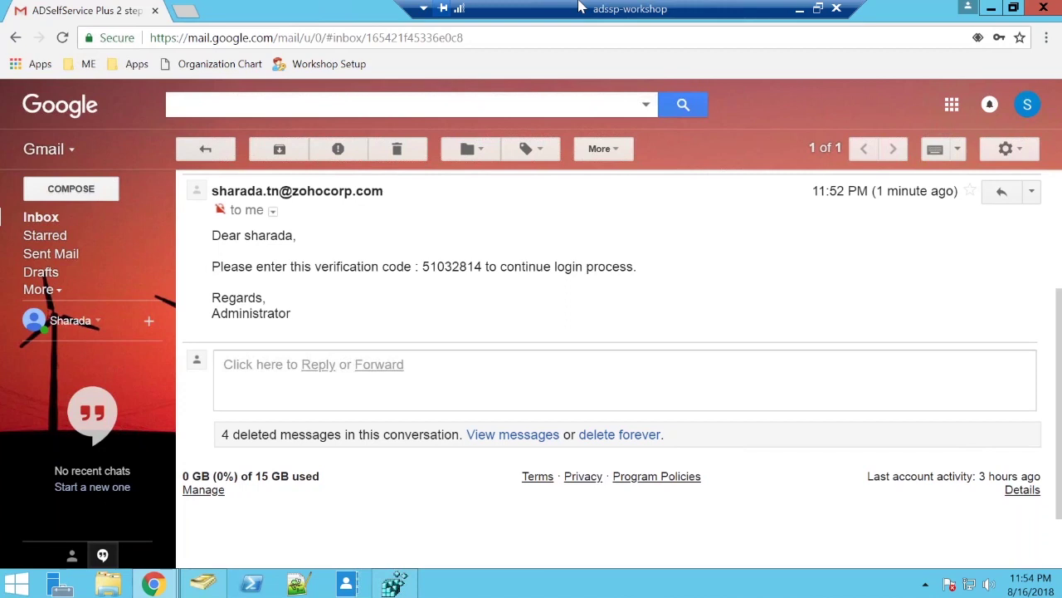
Minimize Gmail and open Administrative Tools > GINA/Mac (Ctrl+Alt+Del) > Windows Logon TFA
click(991, 10)
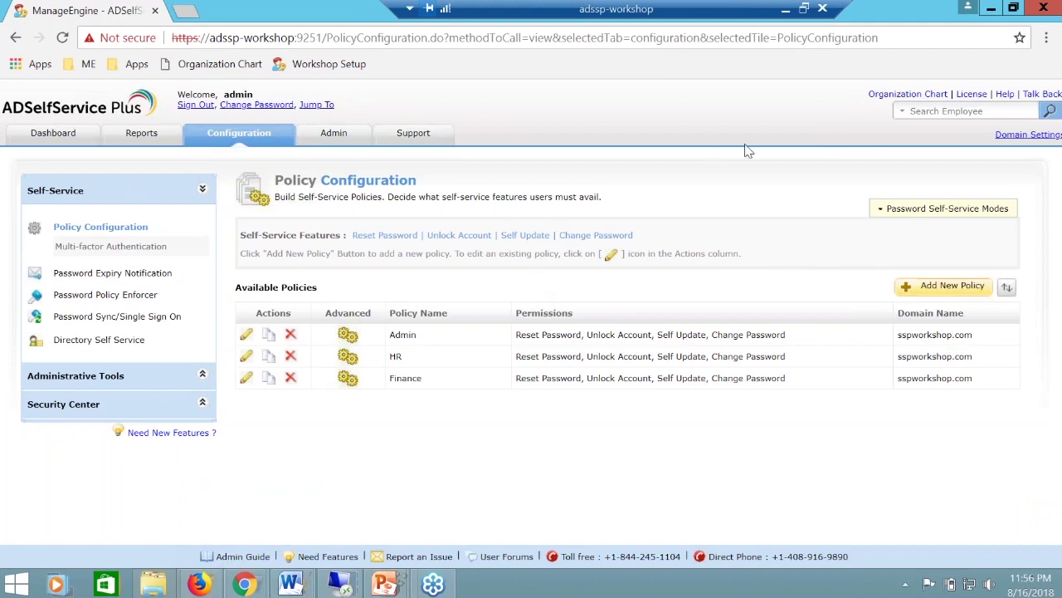
click(83, 378)
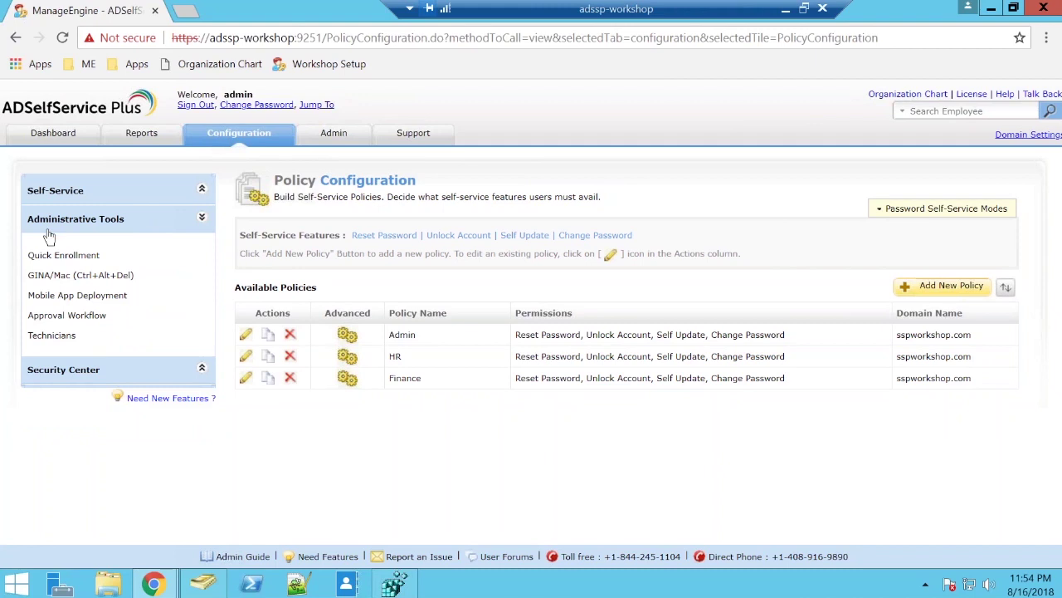
click(62, 283)
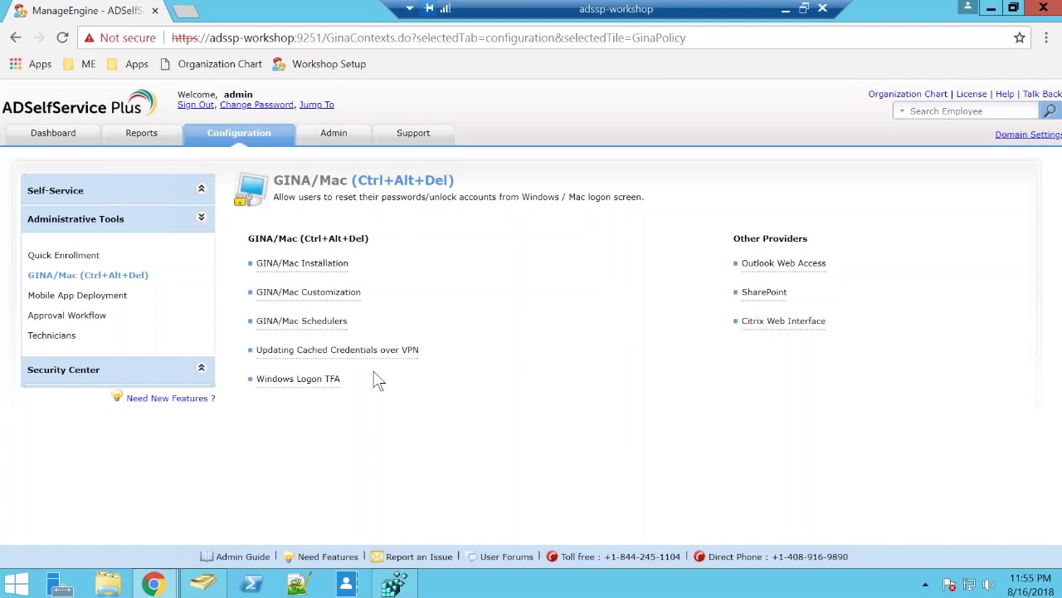
click(315, 385)
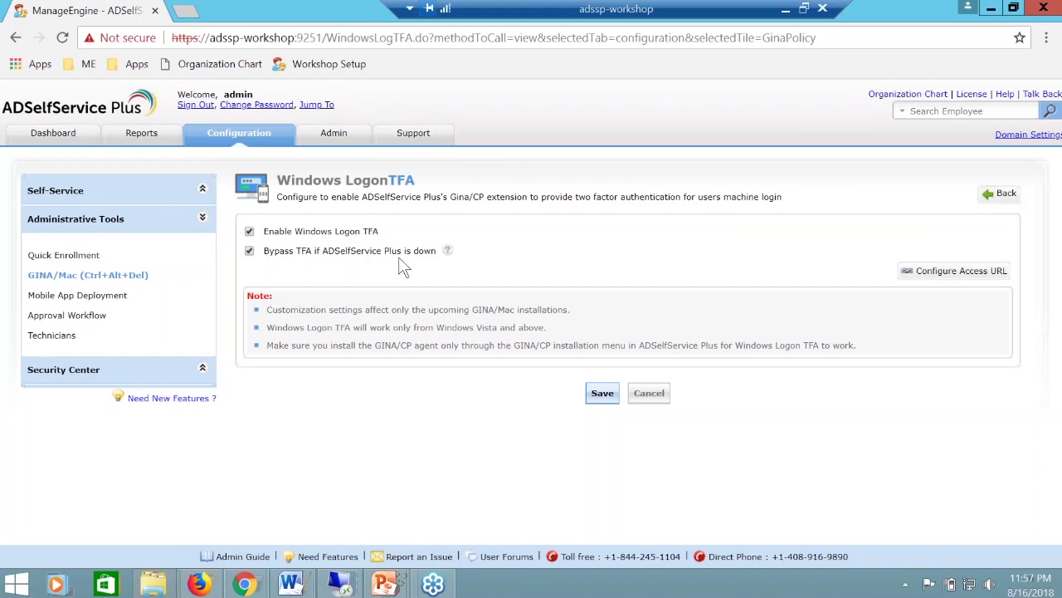
Connect to adssp-workshop over Remote Desktop with the domain user's password, accepting the certificate
key(super)
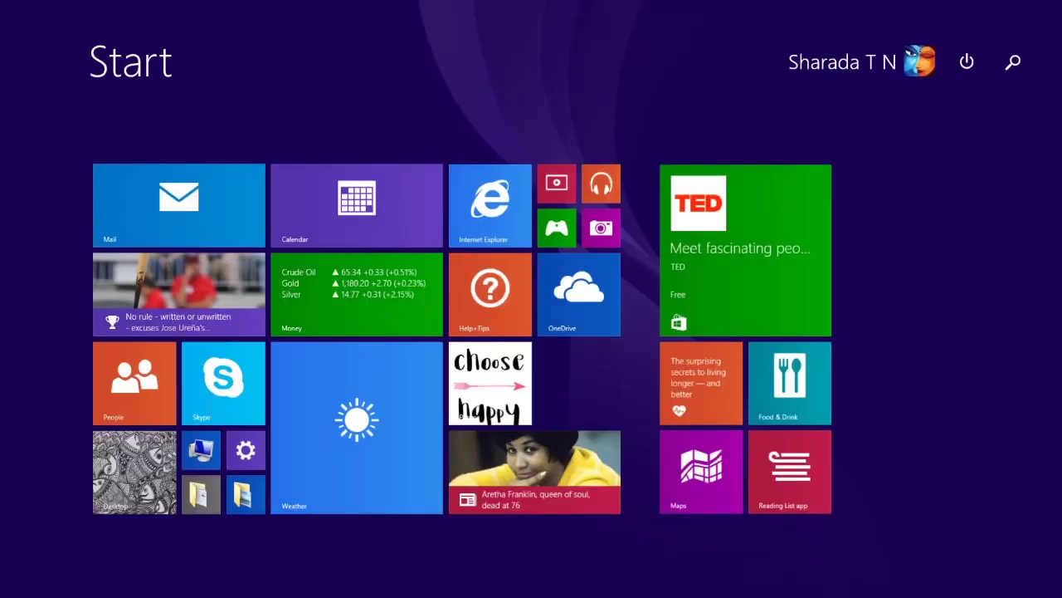
text(rem)
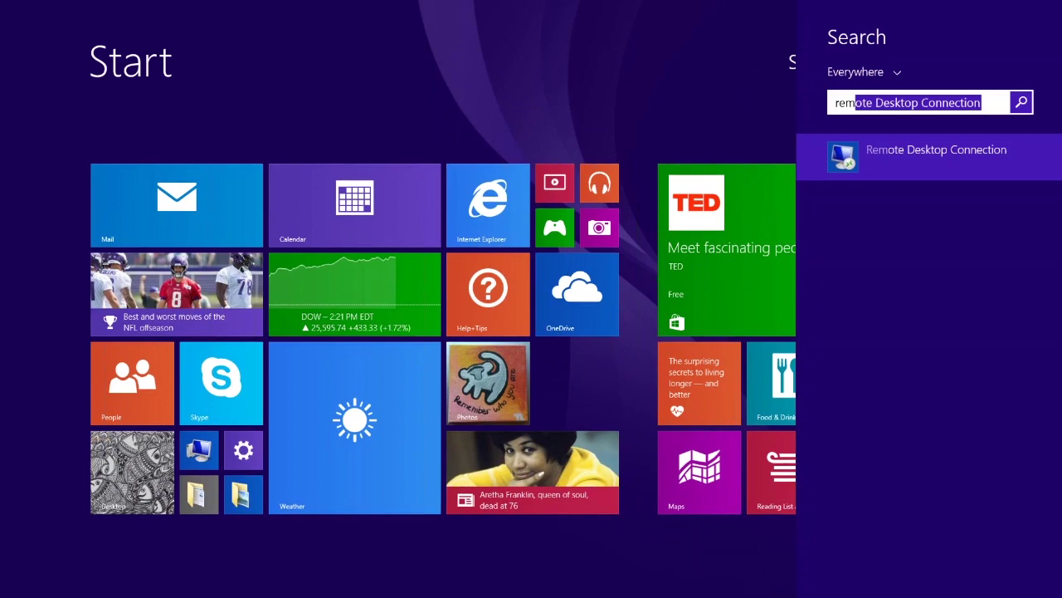
key(BackSpace)
key(BackSpace)
key(BackSpace)
key(BackSpace)
key(Escape)
key(Escape)
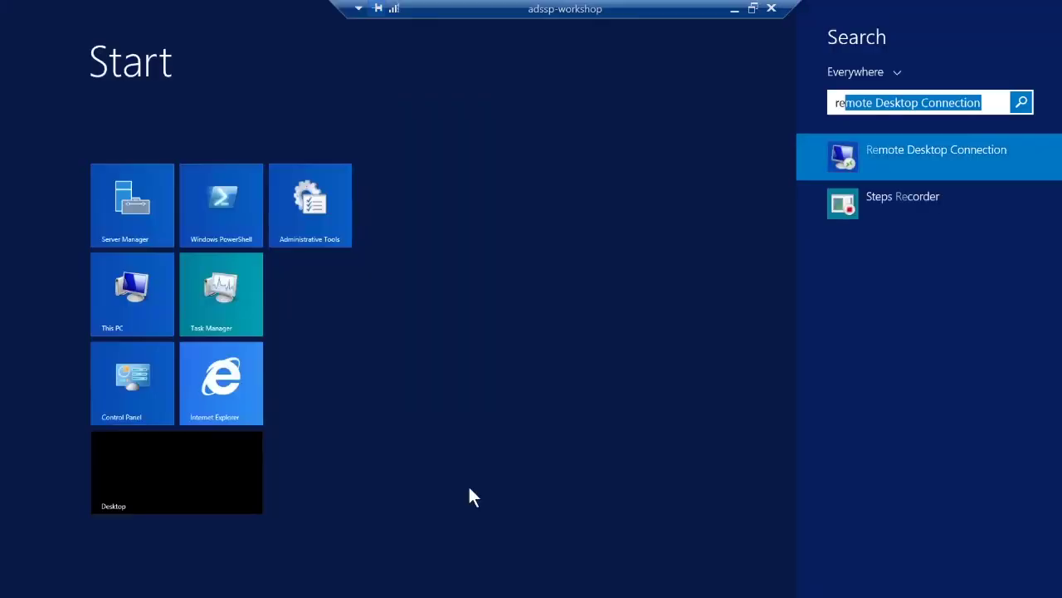
key(Return)
key(Return)
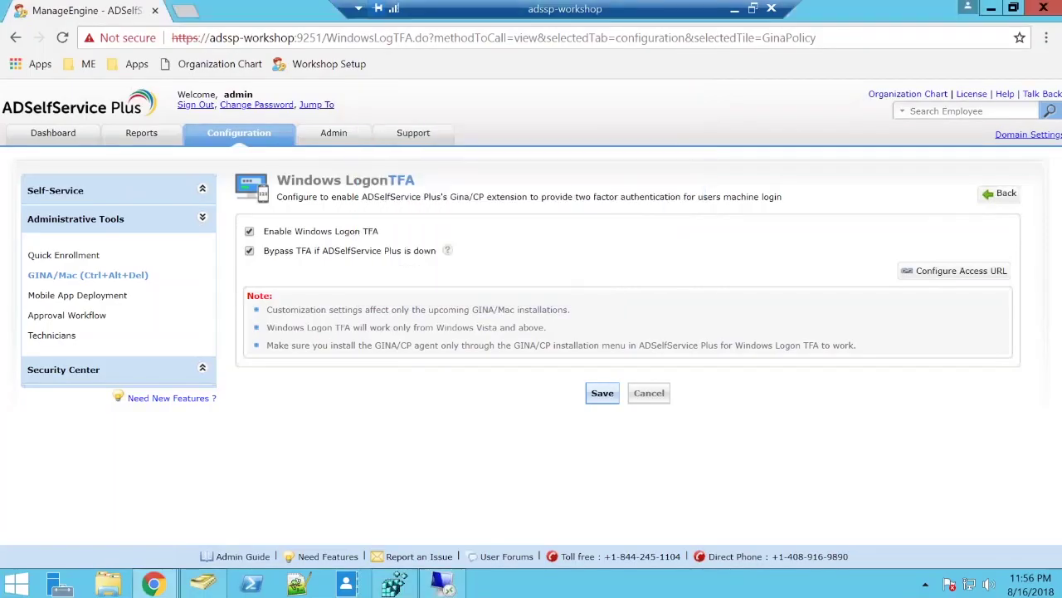
text(********)
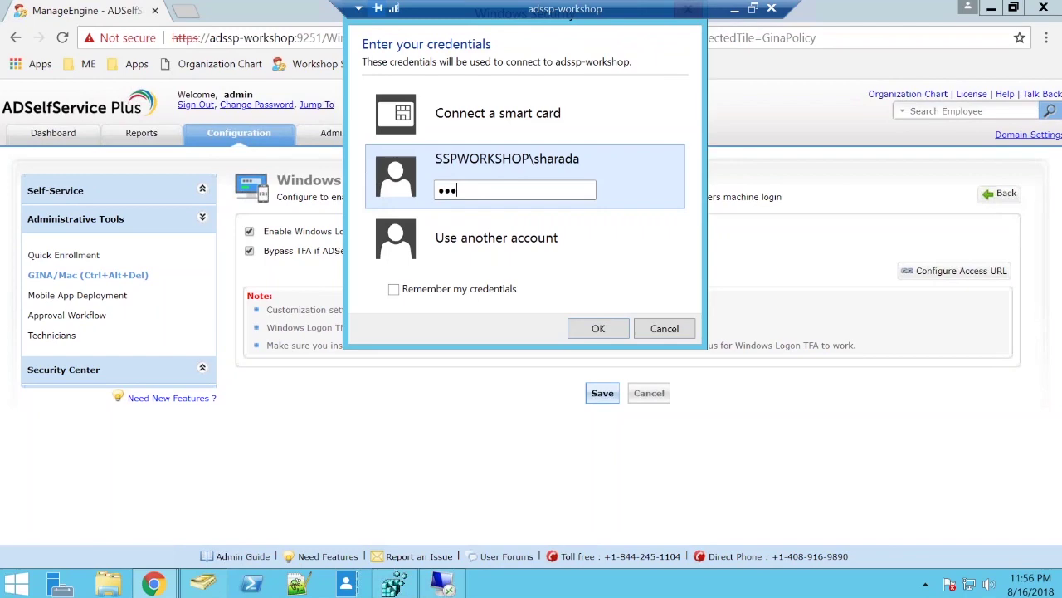
key(Return)
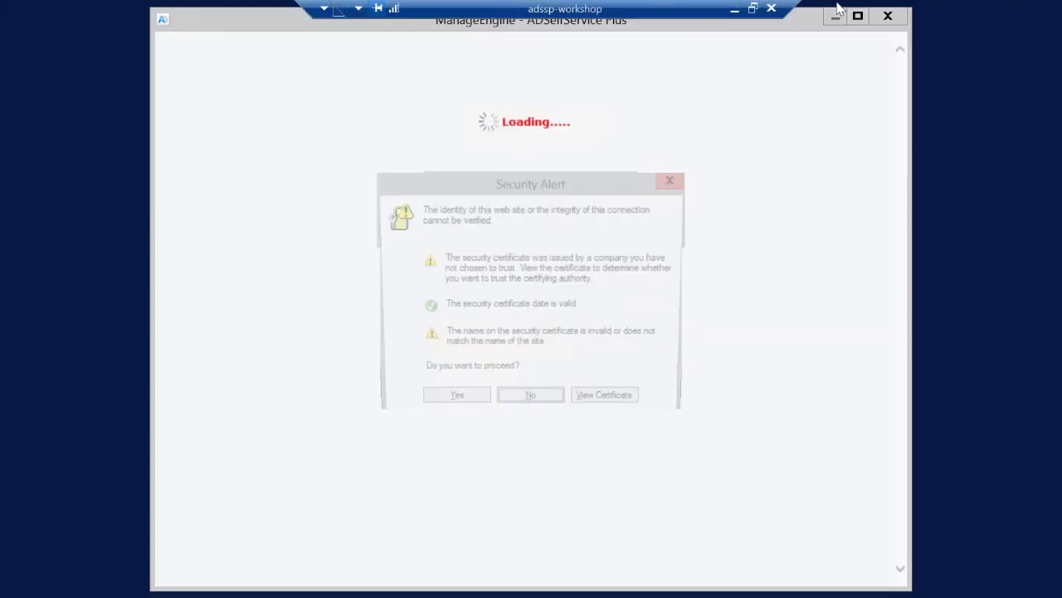
click(452, 405)
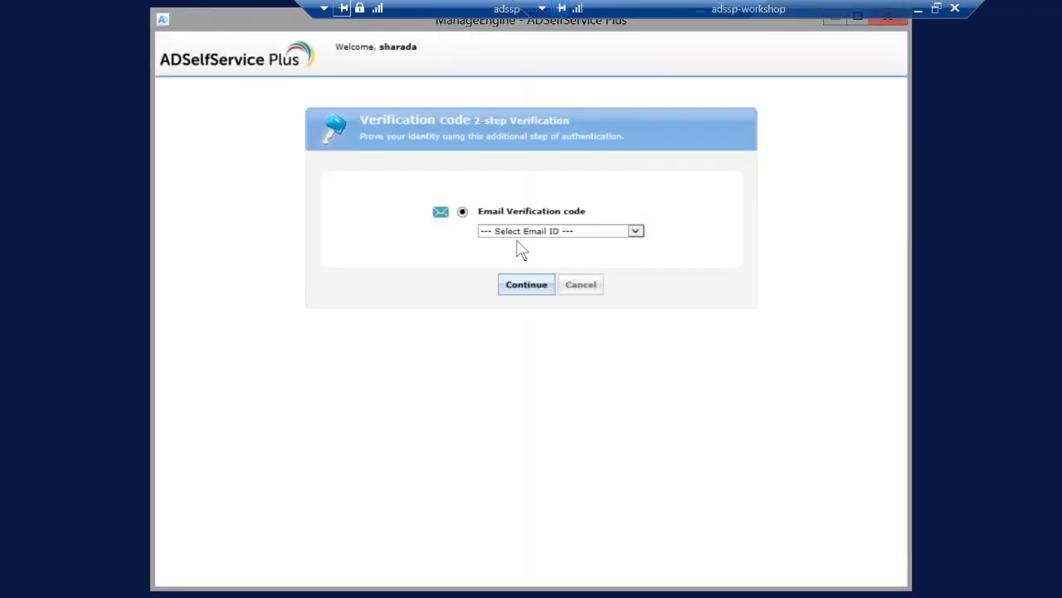
Pick the user's registered email, then cancel verification and dismiss the Restrictions Alert
click(581, 233)
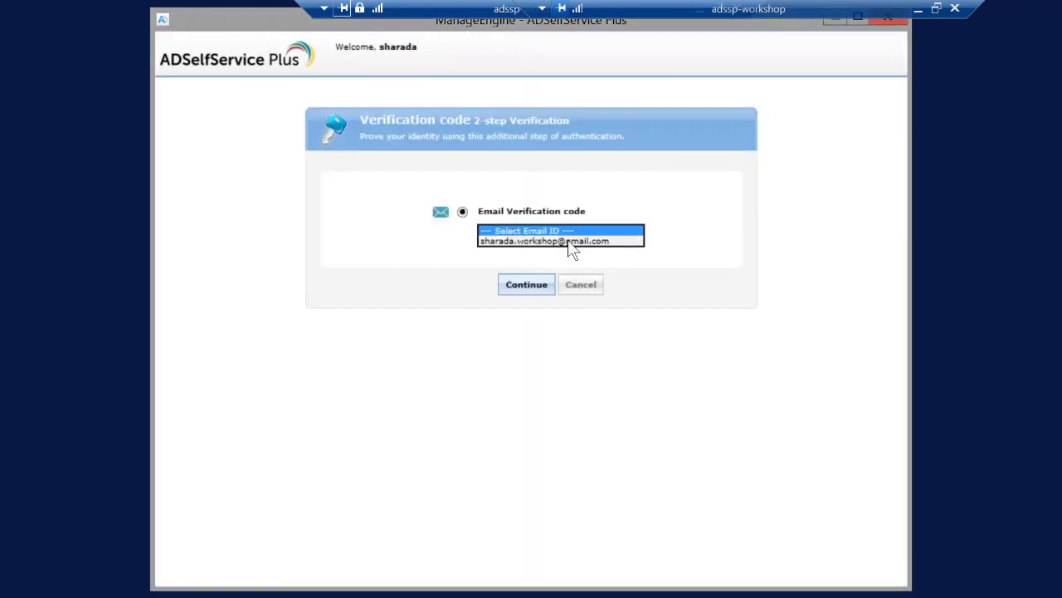
click(569, 241)
click(564, 247)
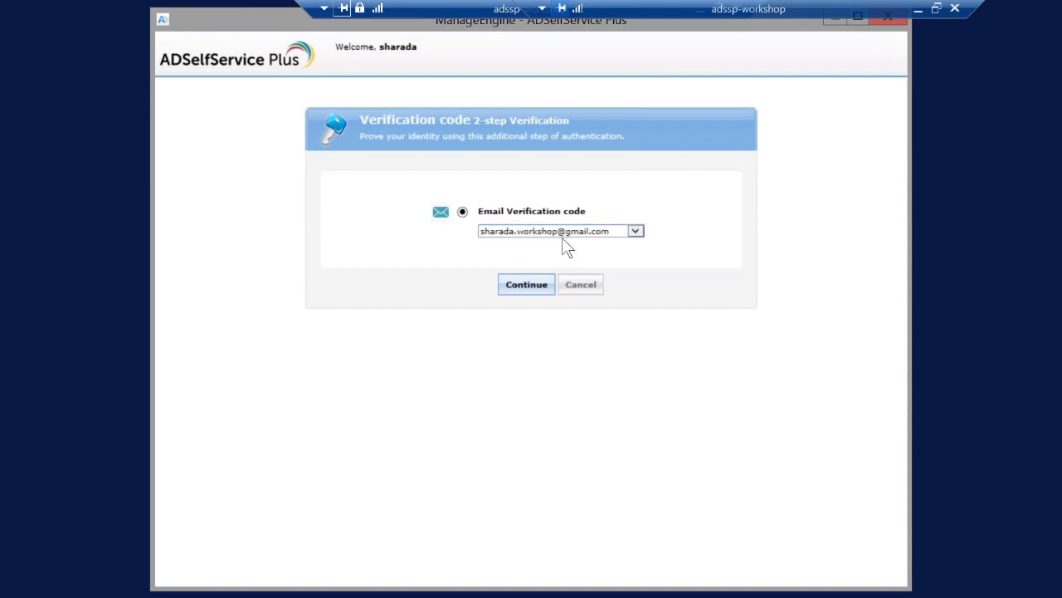
click(582, 287)
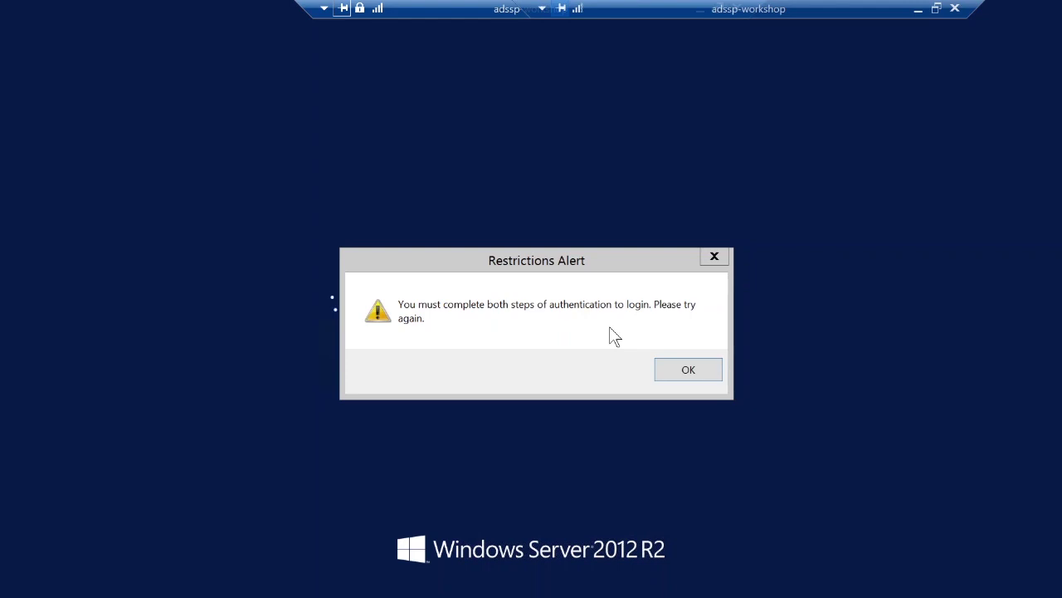
click(688, 372)
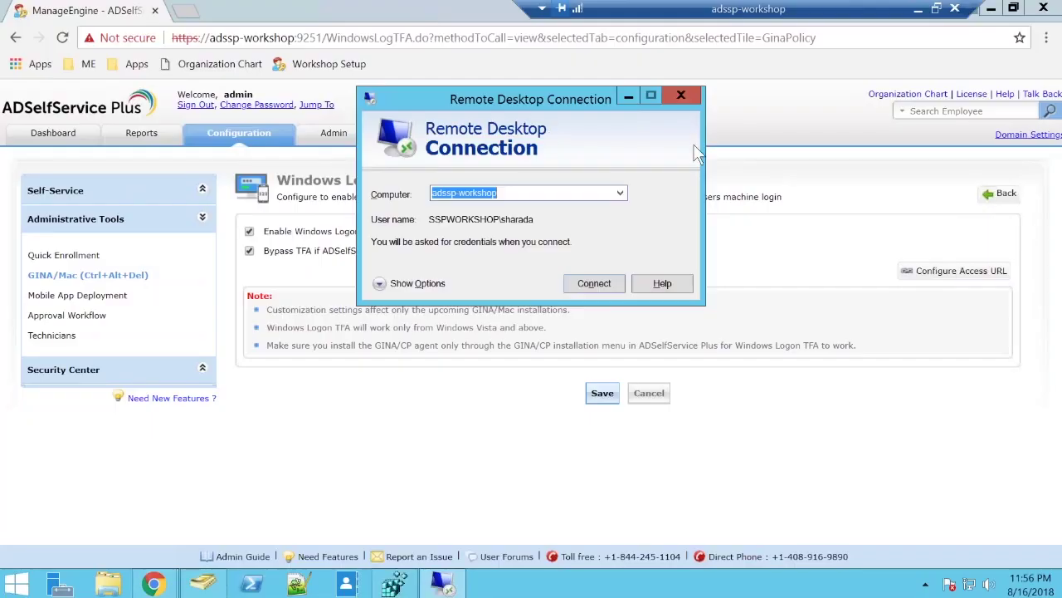
Close Remote Desktop and review the logon TFA access URL: adssp-workshop, HTTPS, port 9251
click(683, 98)
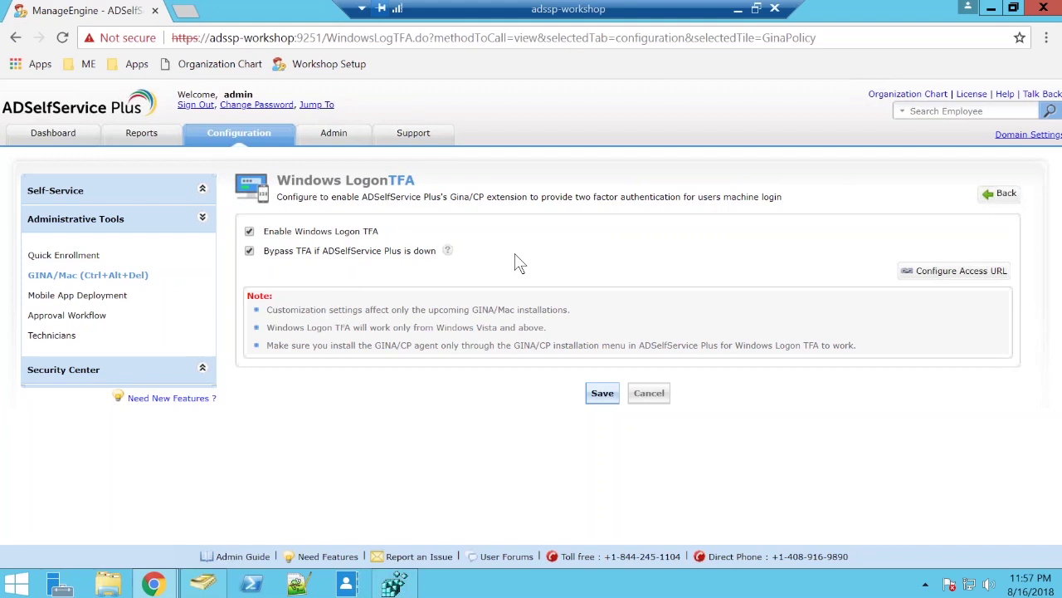
click(945, 276)
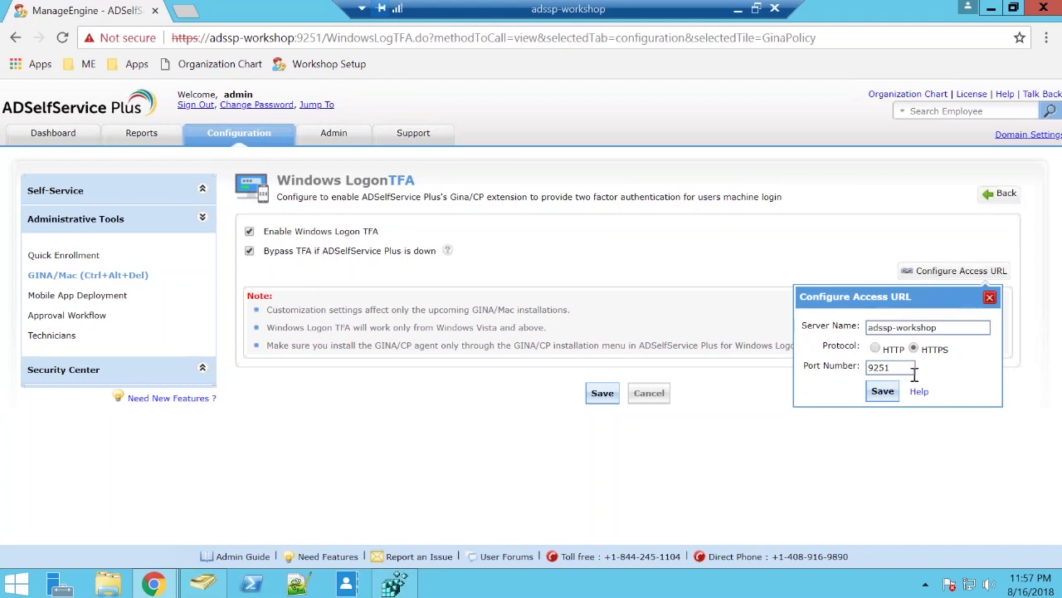
click(990, 297)
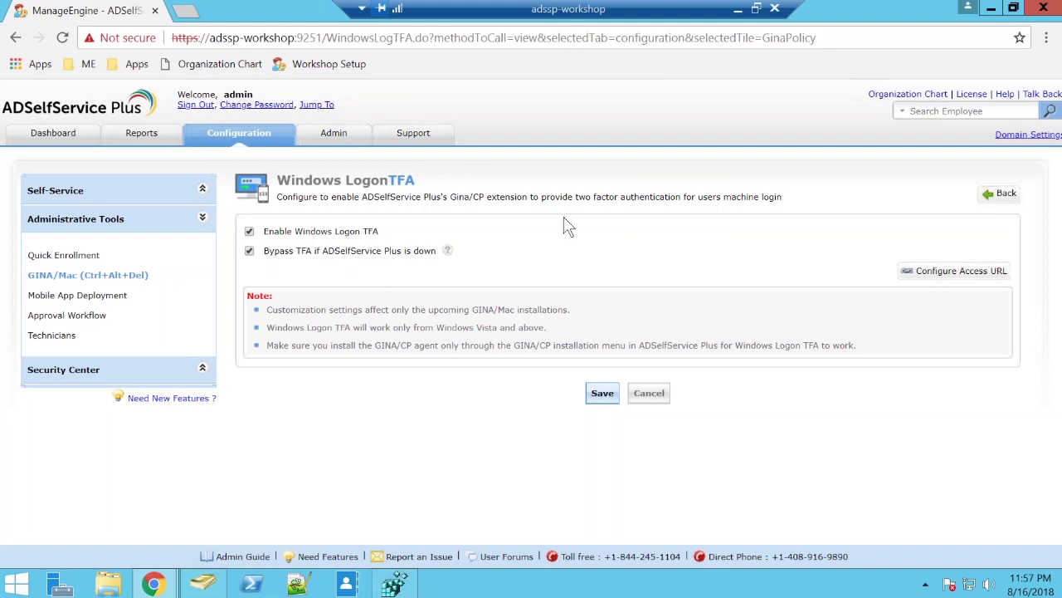
click(72, 280)
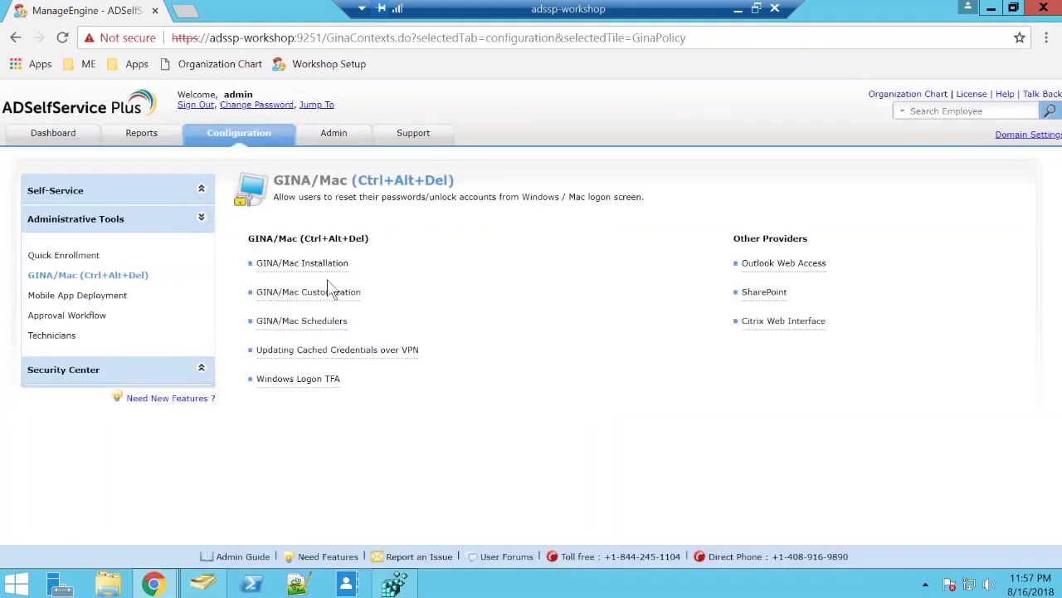
click(323, 266)
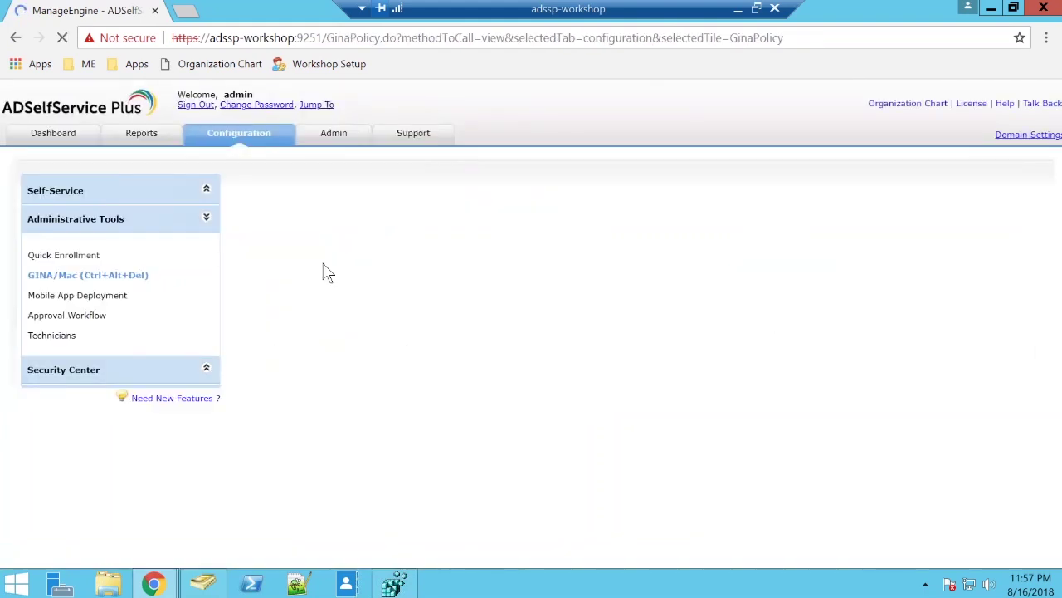
click(401, 251)
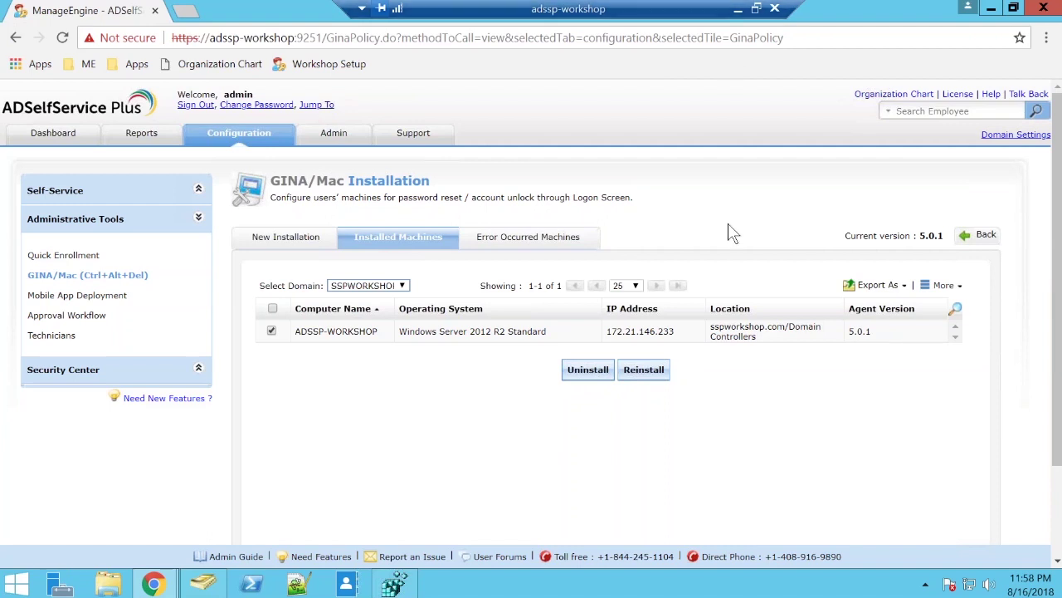
click(66, 276)
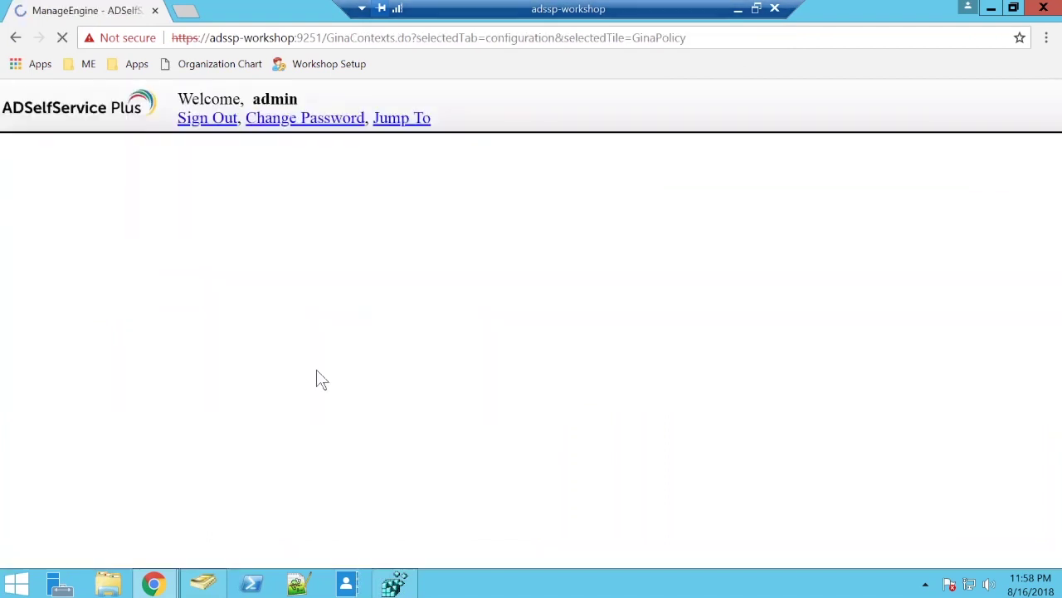
click(328, 382)
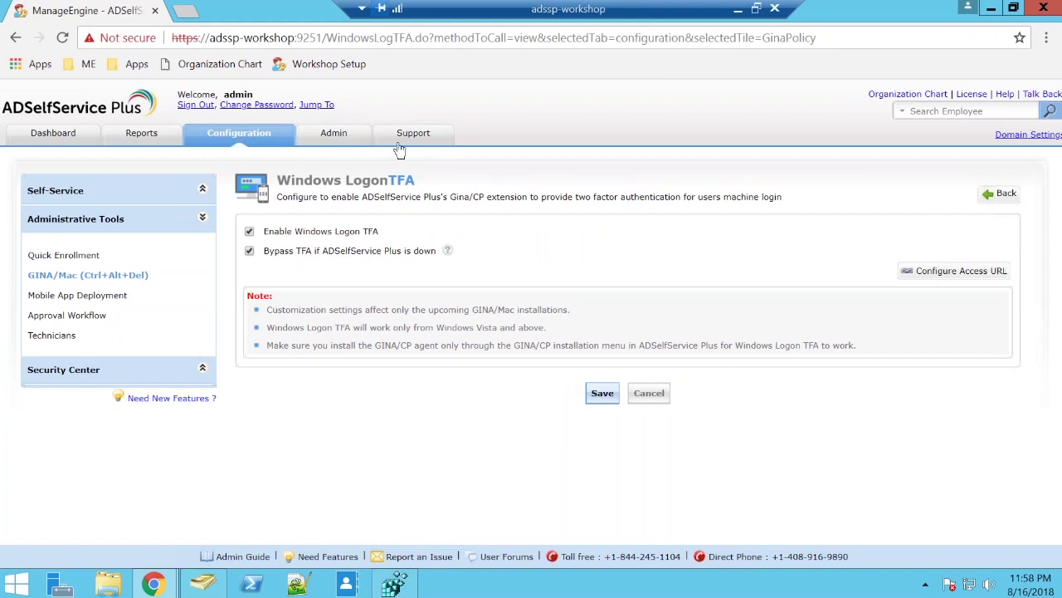
Review Admin > Product Settings > Connection's access URL on HTTPS port 9251, then go to Policy Configuration
click(331, 141)
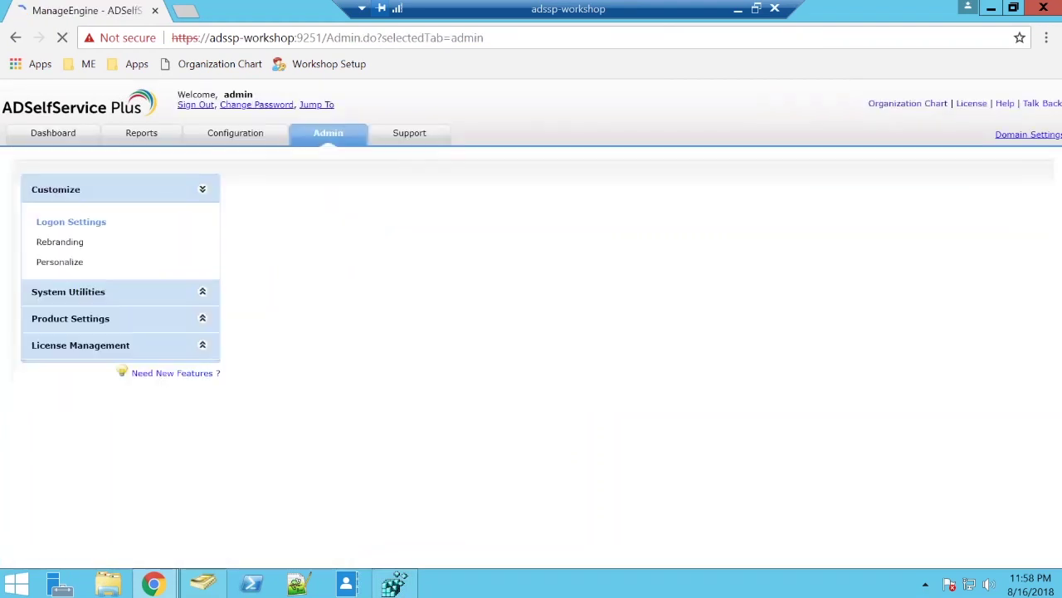
click(82, 319)
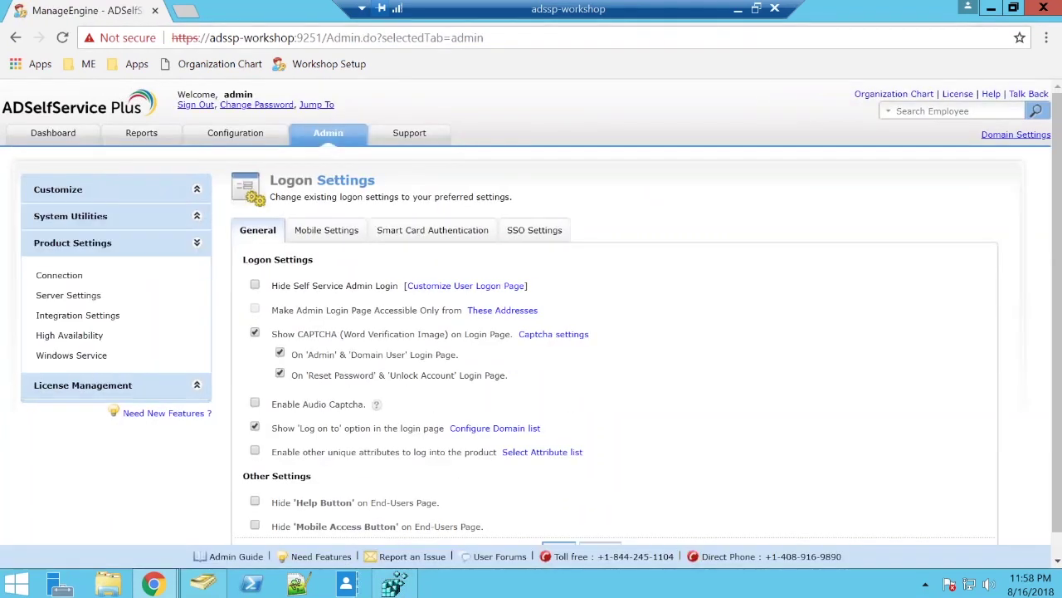
click(61, 278)
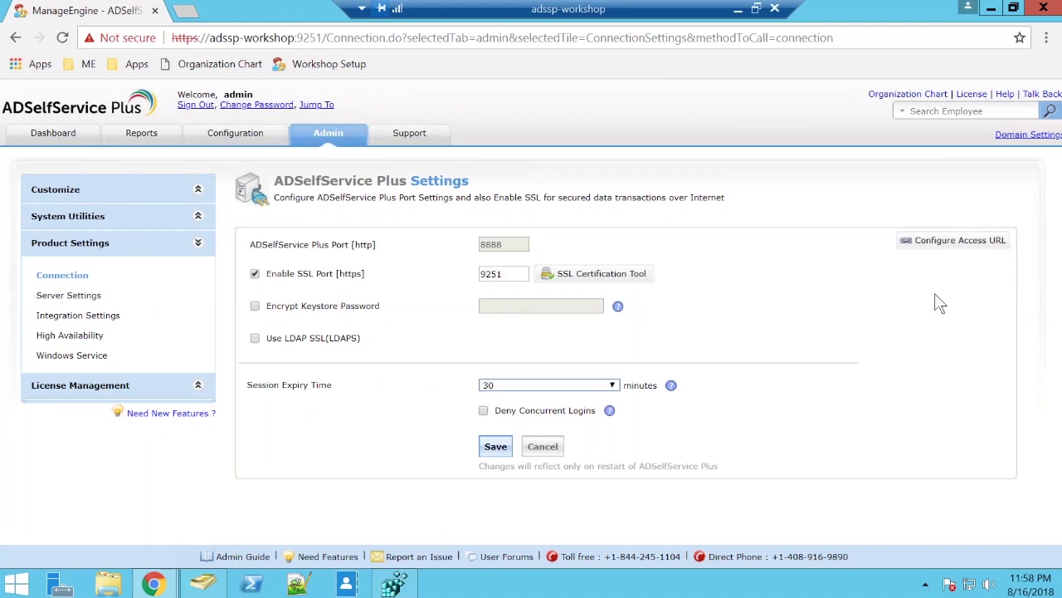
click(952, 244)
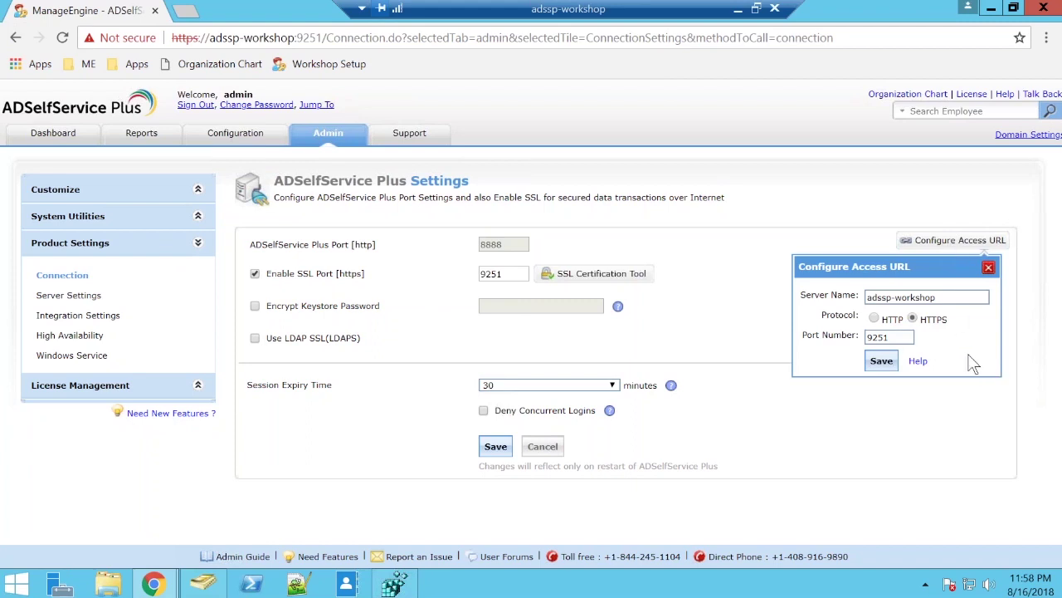
click(989, 269)
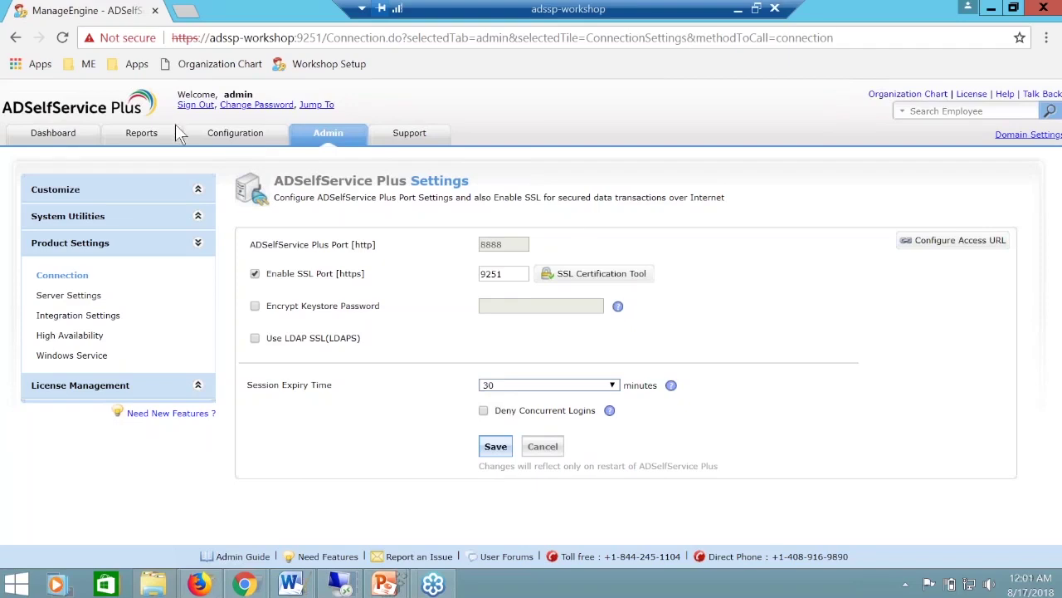
click(238, 137)
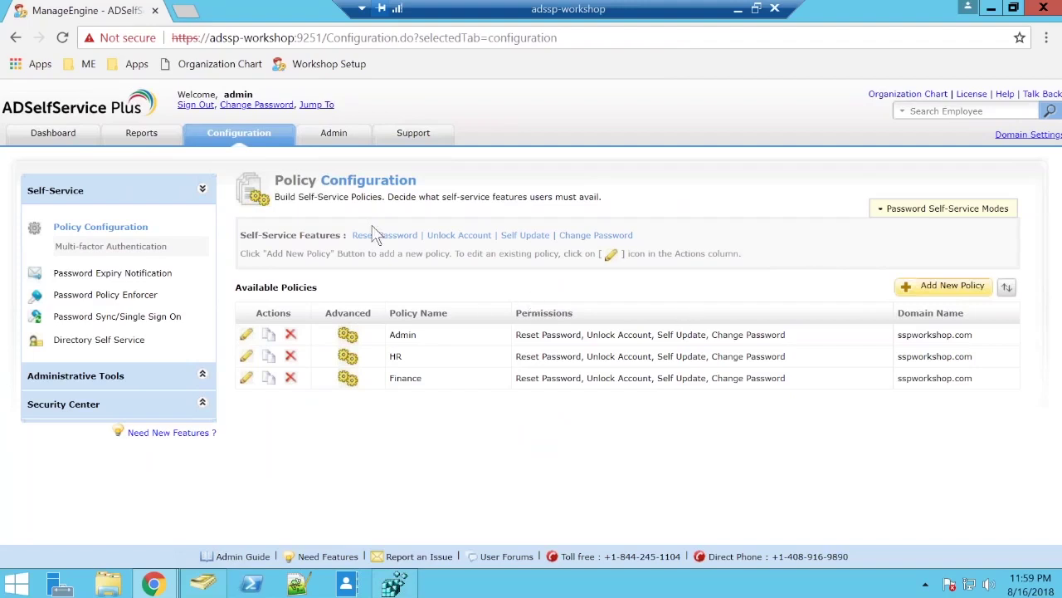
Start a new policy with Add New Policy and look over the blank form's four feature choices
click(952, 287)
scroll(531, 332, down, 1)
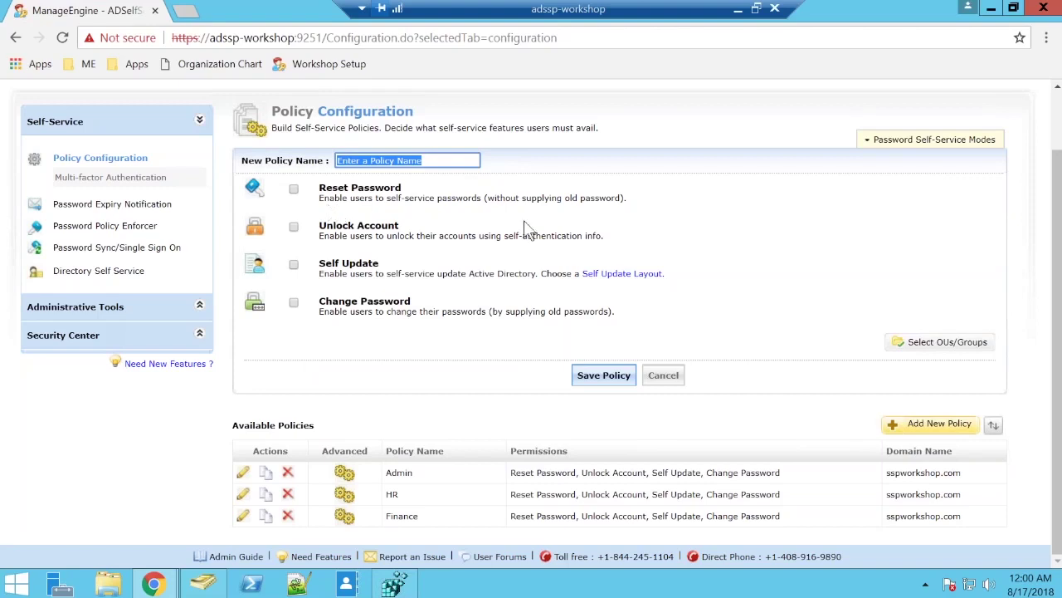
click(713, 230)
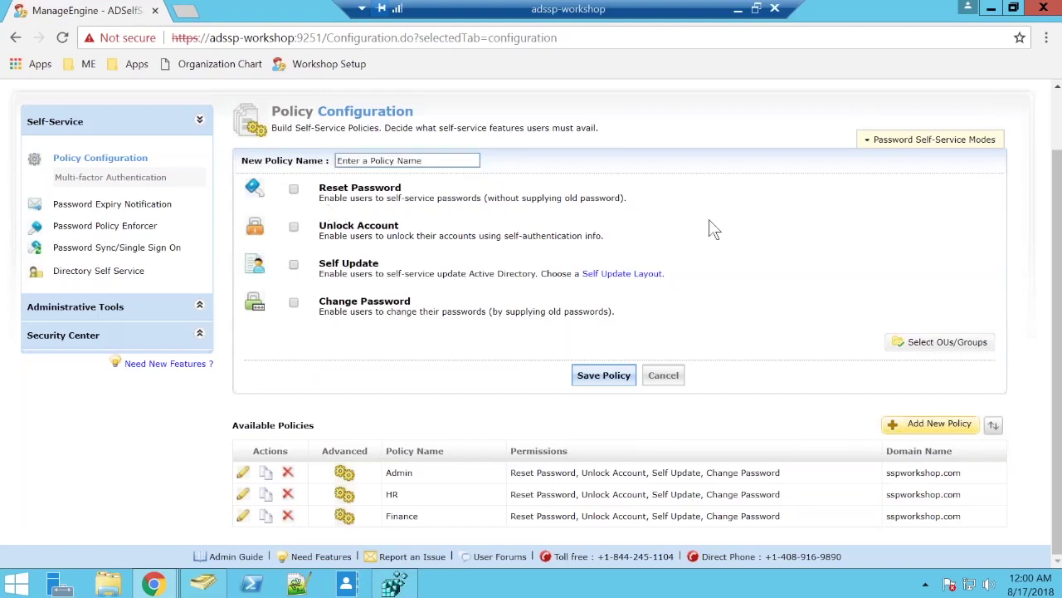
scroll(713, 230, up, 1)
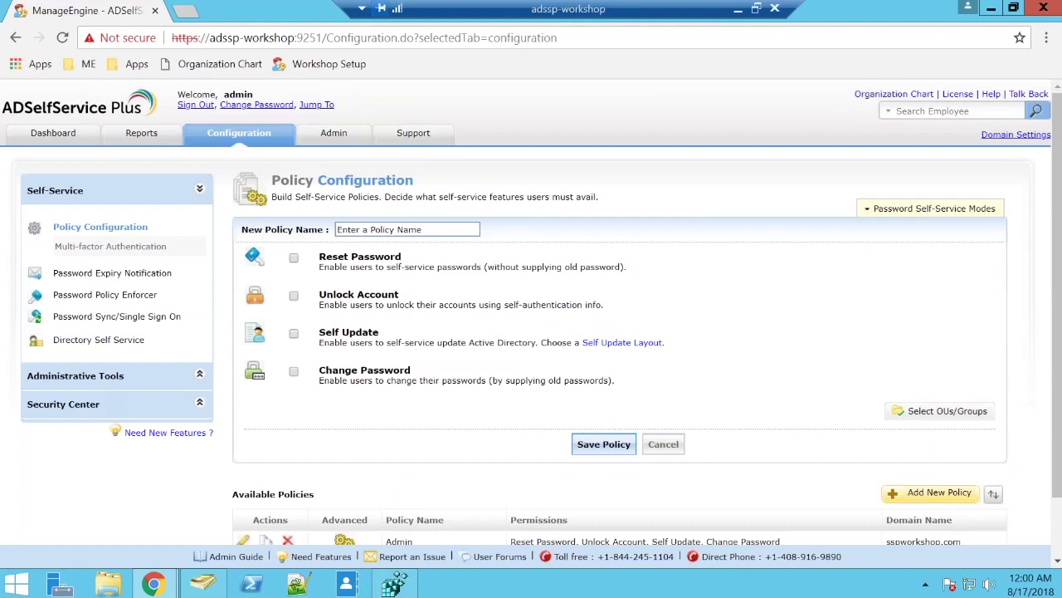
Show the Admin policy's Multi-factor Authentication page and its Google Authenticator options, currently not enabled
click(150, 257)
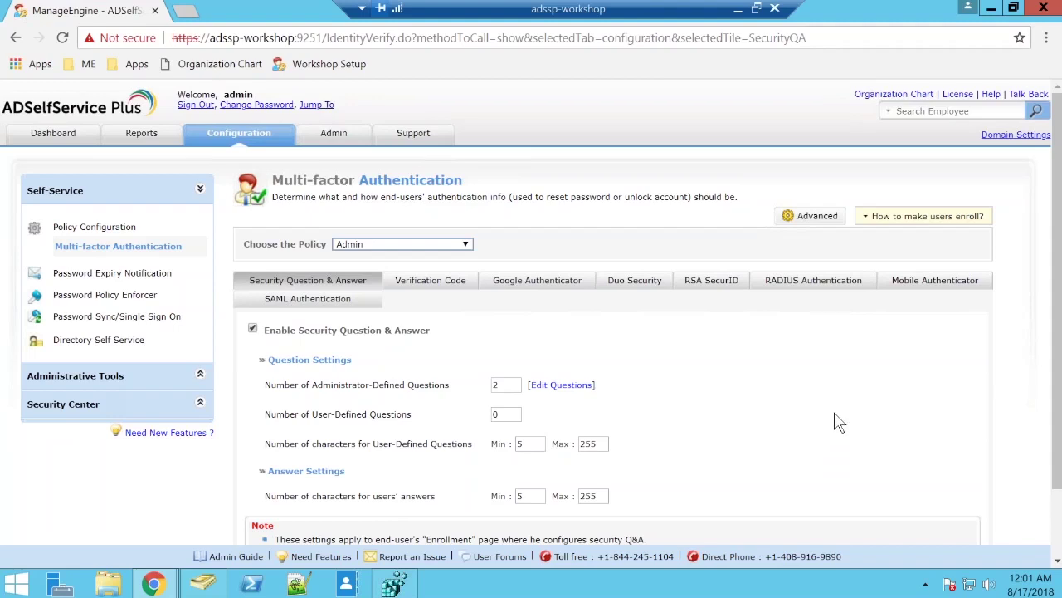
scroll(839, 421, down, 1)
scroll(839, 422, up, 1)
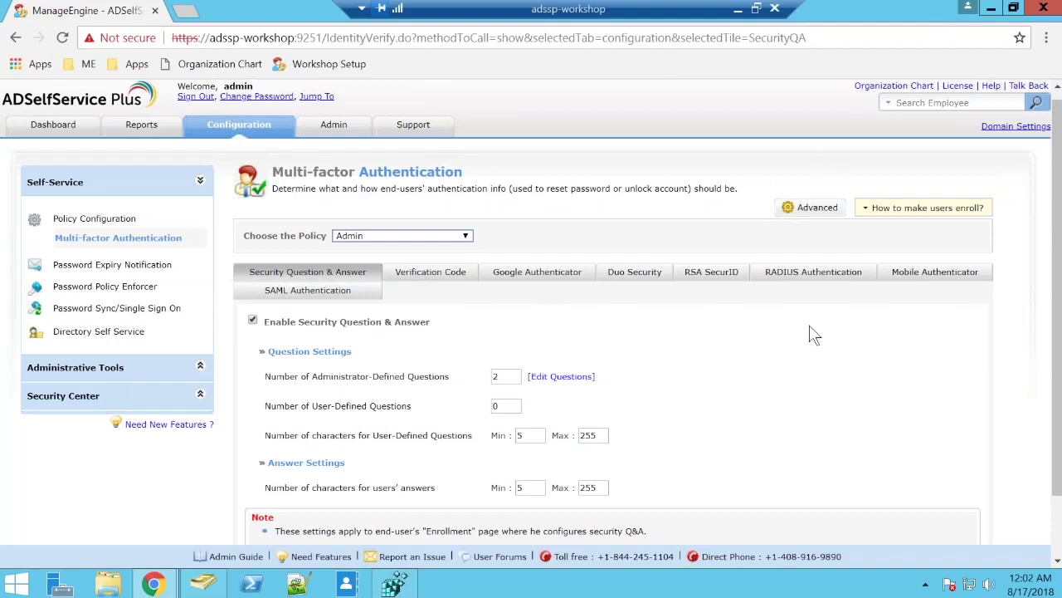
scroll(814, 334, down, 2)
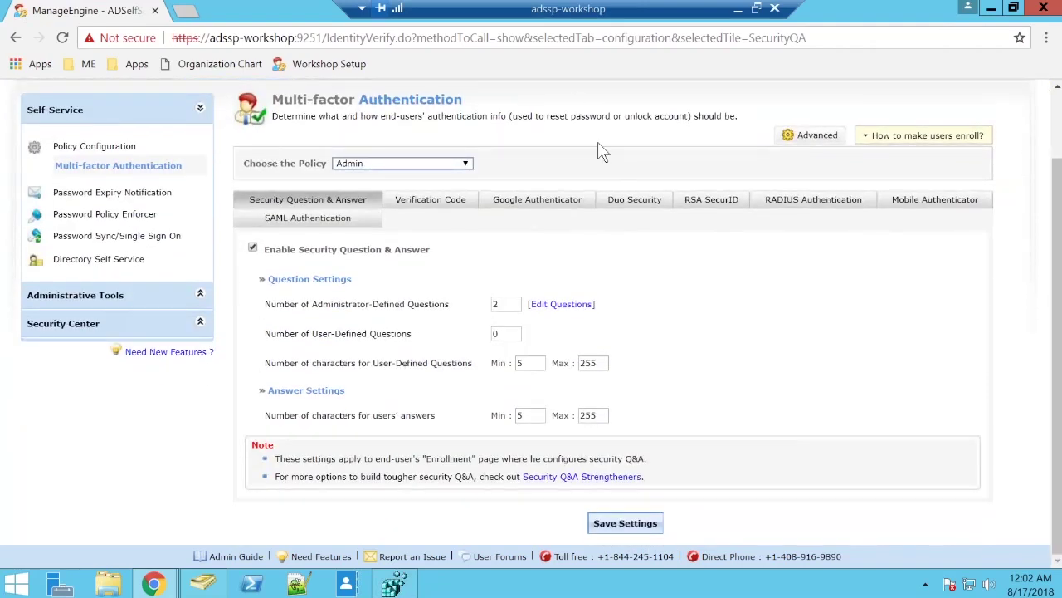
click(419, 201)
click(537, 199)
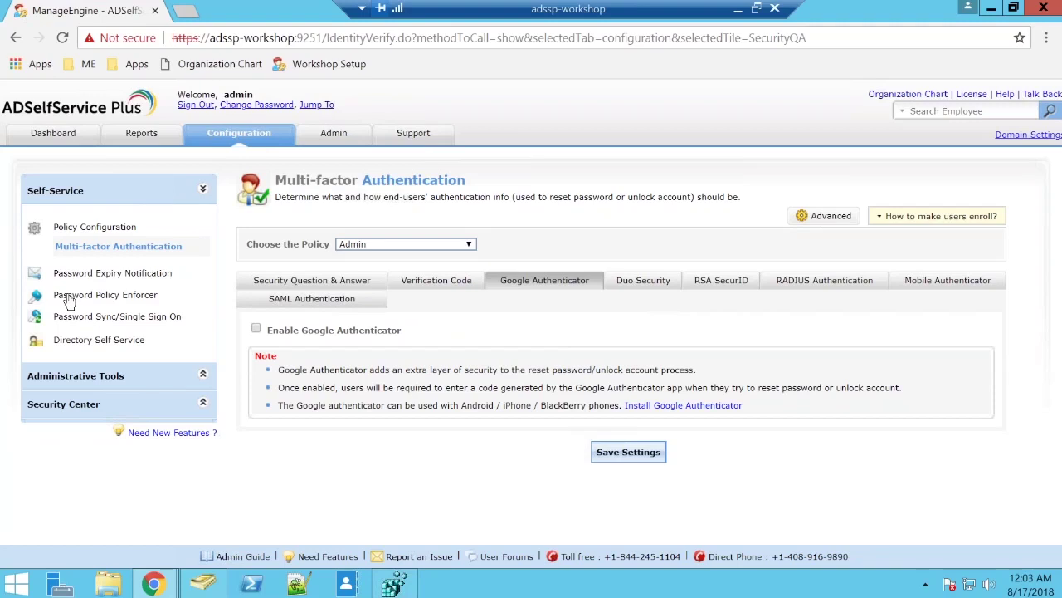
Switch to the Reports tab showing User, Enrollment and Audit reports
click(154, 138)
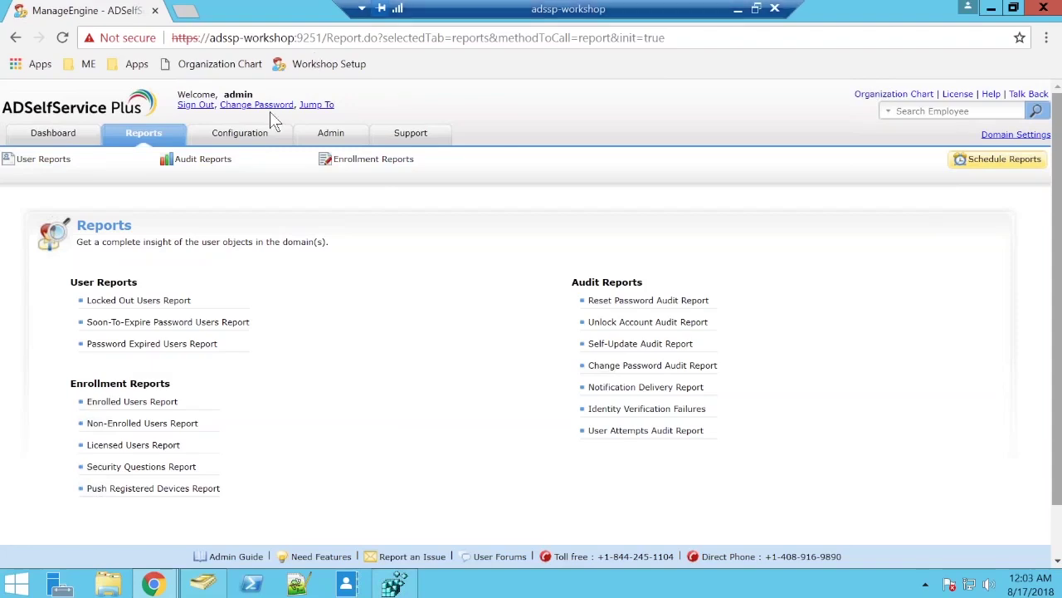
Return to the policy list and minimize the remote session to reveal the password-security slide
click(264, 137)
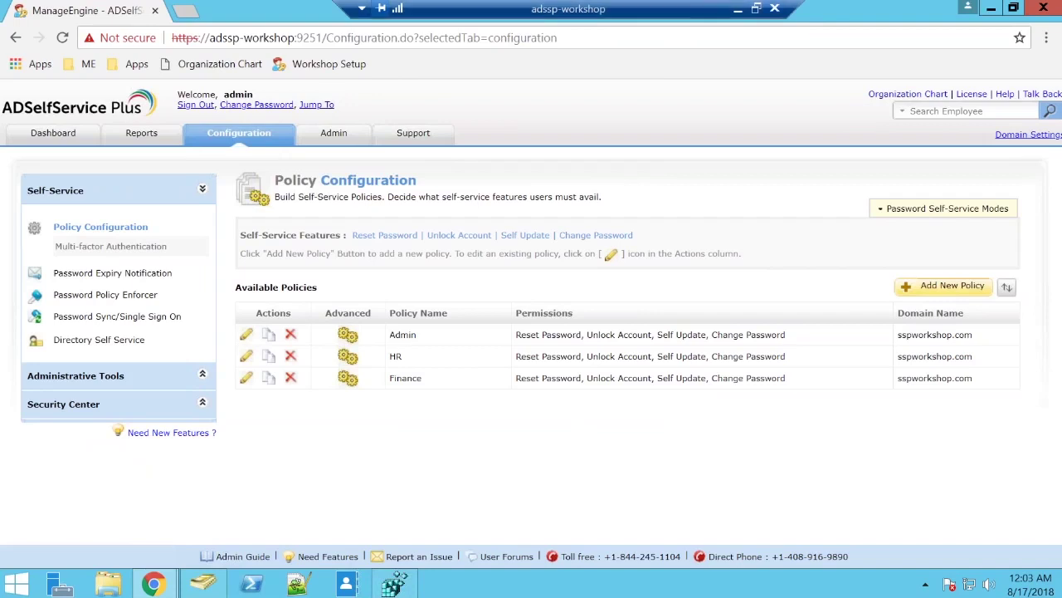
drag(657, 7, 625, 7)
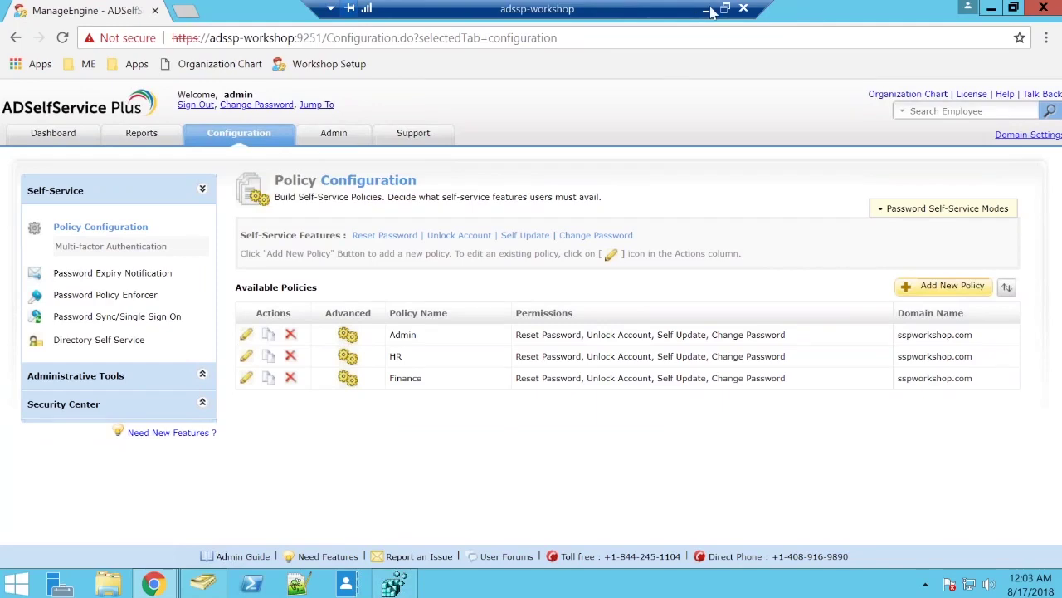
click(708, 14)
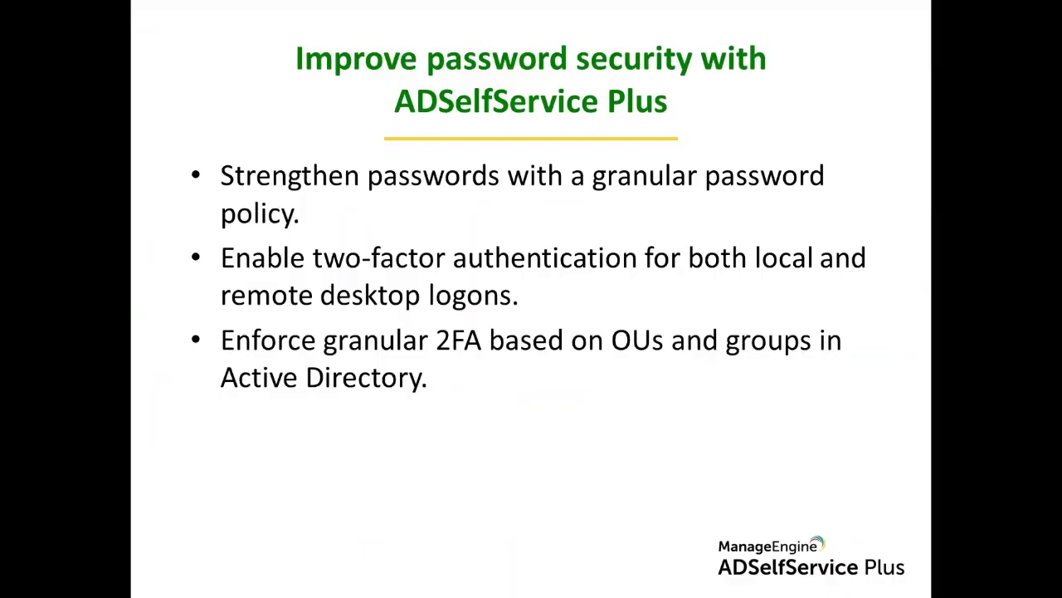